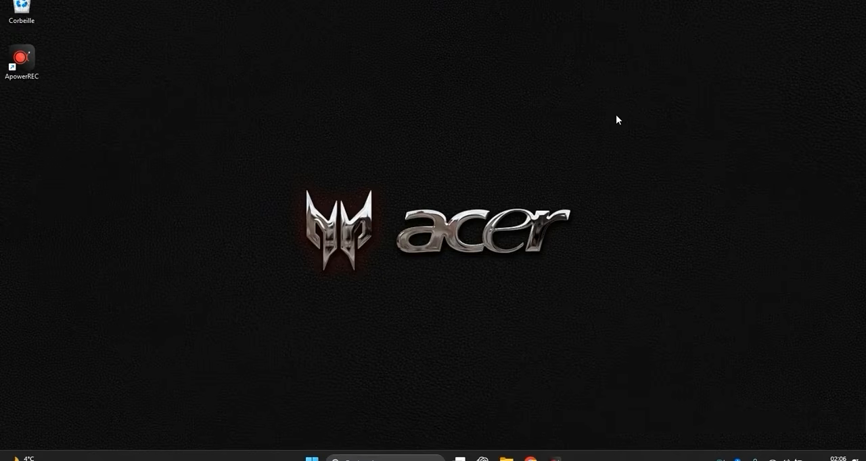
- Search Windows for Word 2016 and open the file location of its shortcut
click(424, 460)
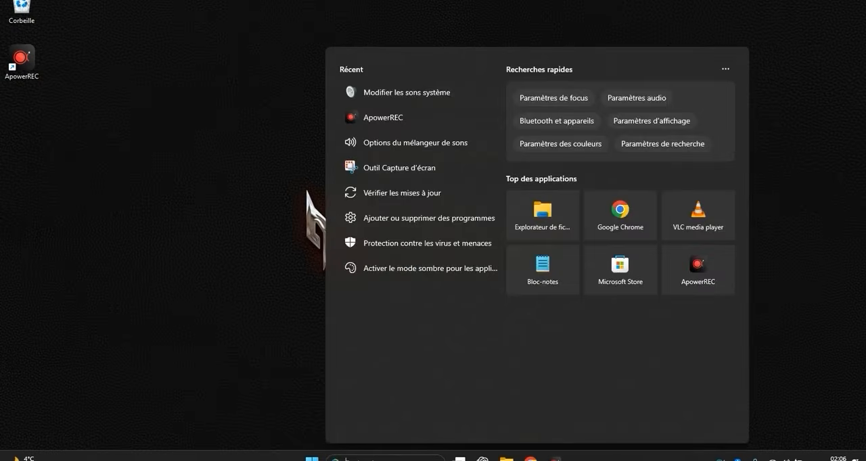
text(word 2016)
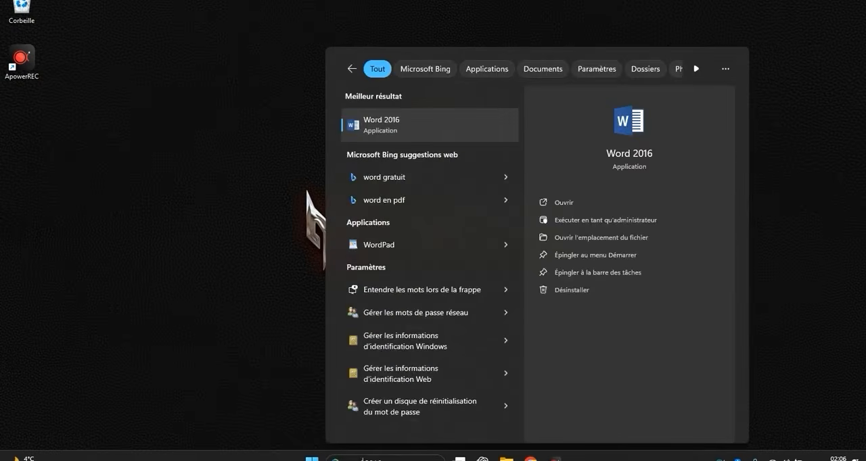
right_click(375, 134)
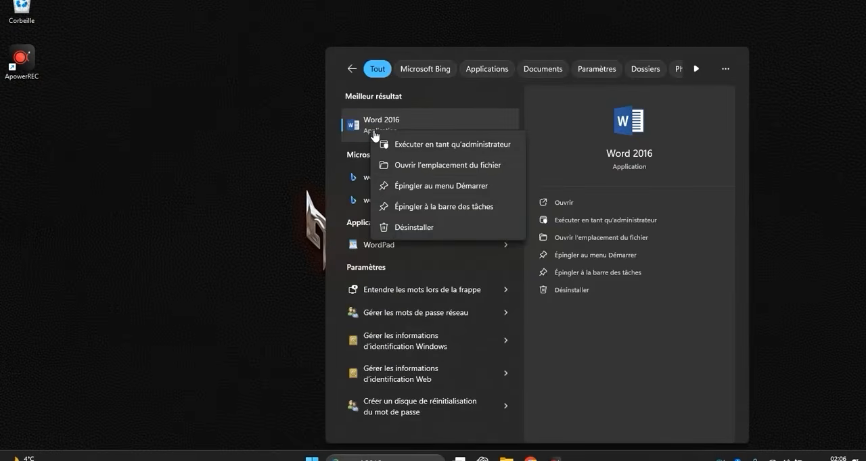
click(401, 166)
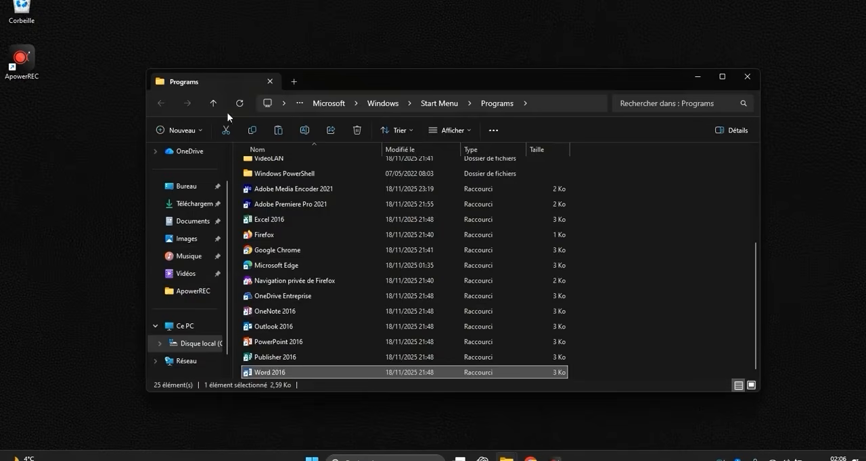
- Add Publisher 2016, PowerPoint 2016, Outlook 2016, Excel 2016 and Adobe Premiere Pro 2021 to the Word 2016 selection and copy the shortcuts
ctrl+click(286, 359)
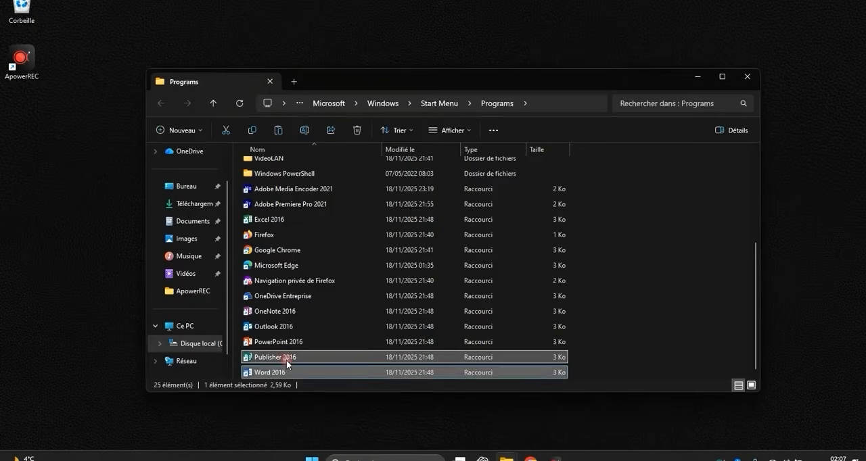
ctrl+click(284, 343)
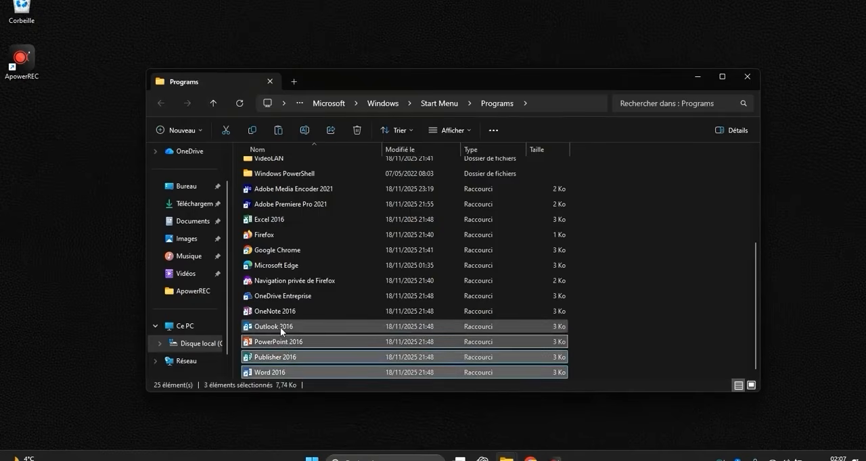
ctrl+click(280, 327)
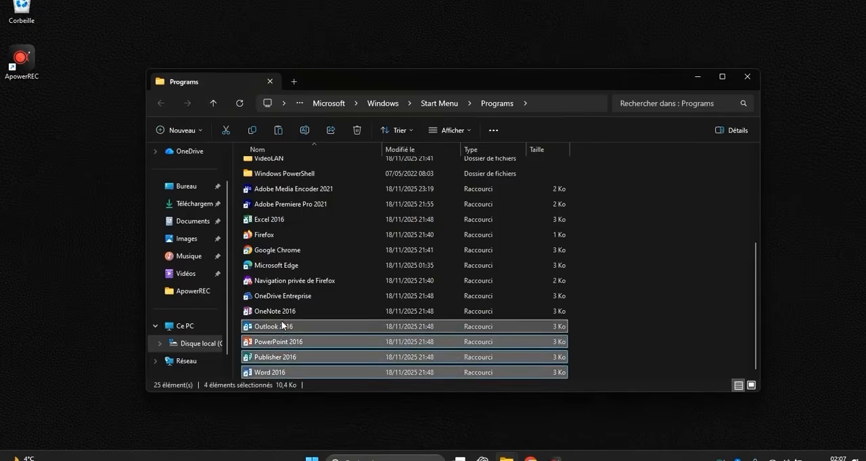
ctrl+click(276, 221)
ctrl+click(283, 202)
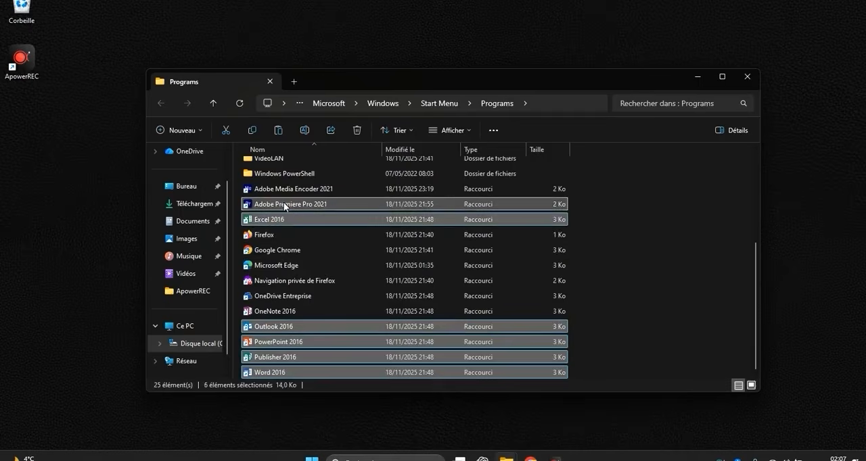
right_click(283, 203)
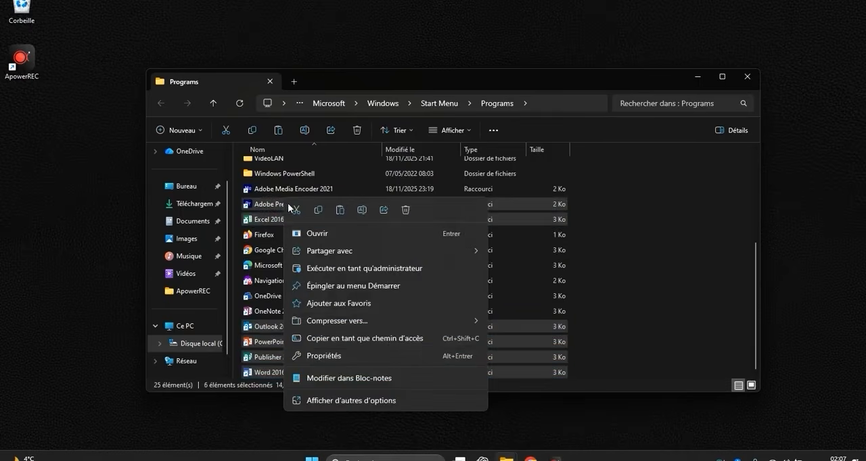
click(318, 211)
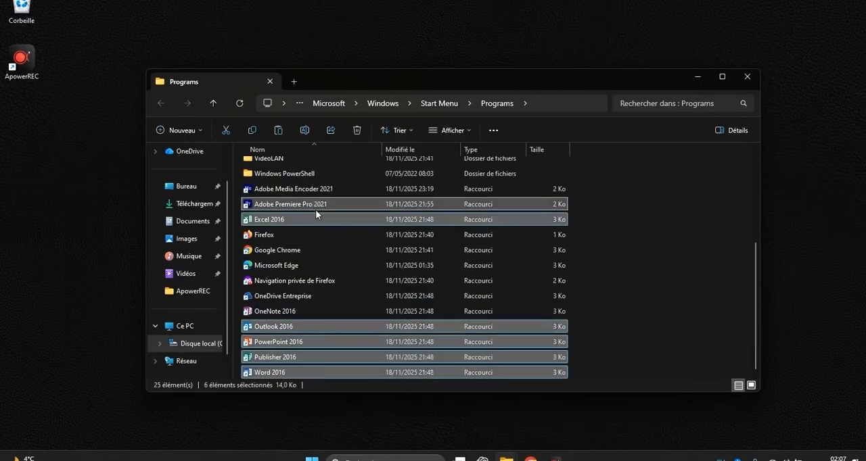
- Minimize the Programs folder window and paste the copied shortcuts onto the desktop
click(700, 80)
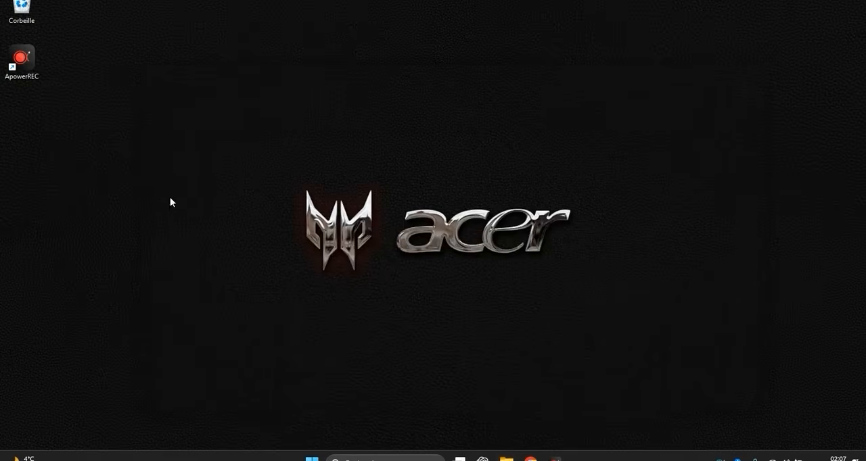
right_click(103, 146)
click(113, 161)
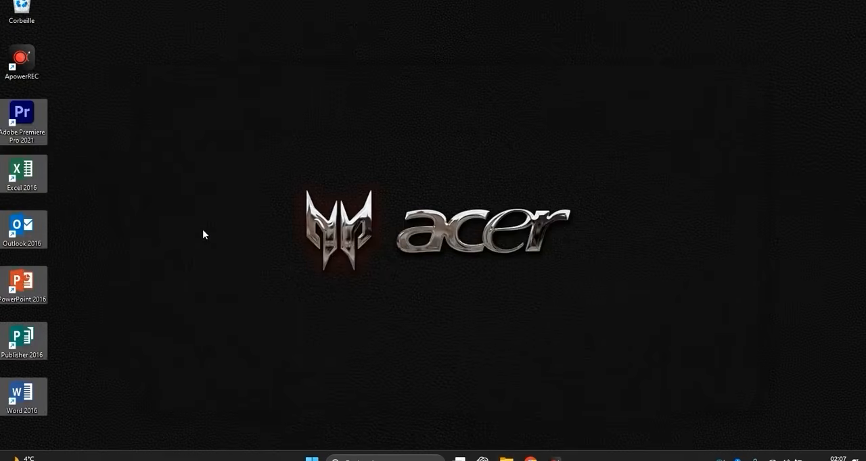
- Arrange Publisher, PowerPoint, Outlook, Excel and Adobe Premiere Pro in a row beside Word along the desktop's lower edge
click(203, 231)
drag(21, 339, 74, 396)
drag(46, 301, 125, 398)
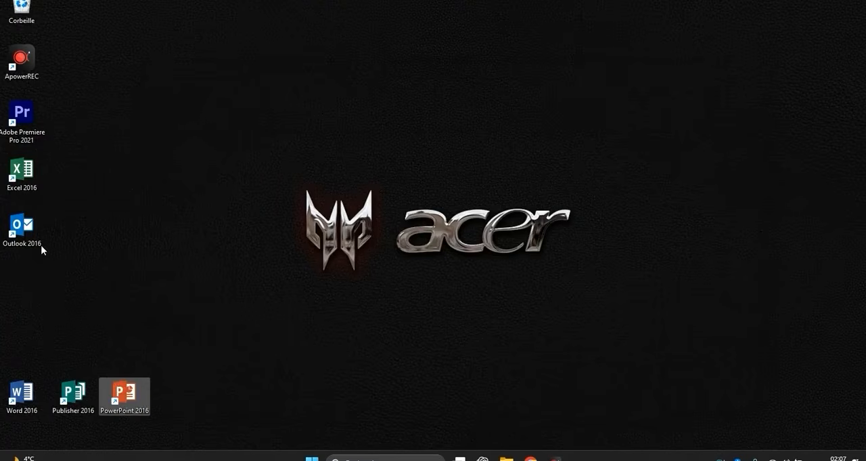
drag(40, 250, 174, 400)
drag(30, 175, 234, 397)
drag(27, 121, 299, 400)
click(253, 339)
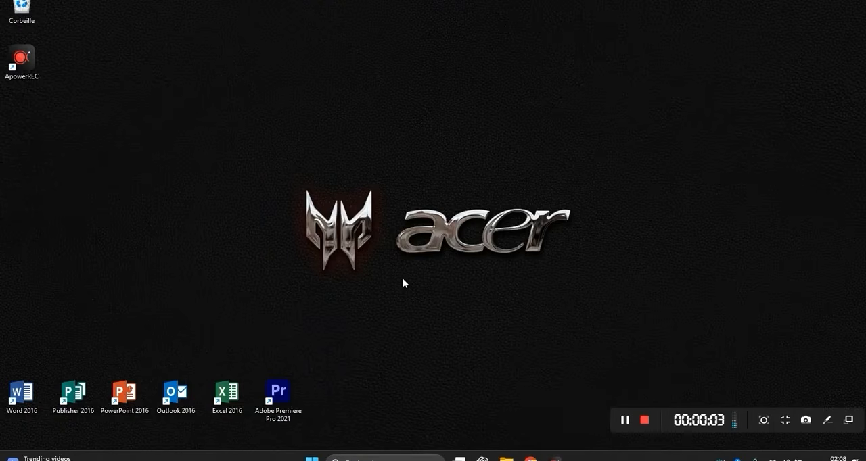
- Bring up the Vidéos folder window and send a shortcut of the Documents folder to the desktop
mouse_move(506, 458)
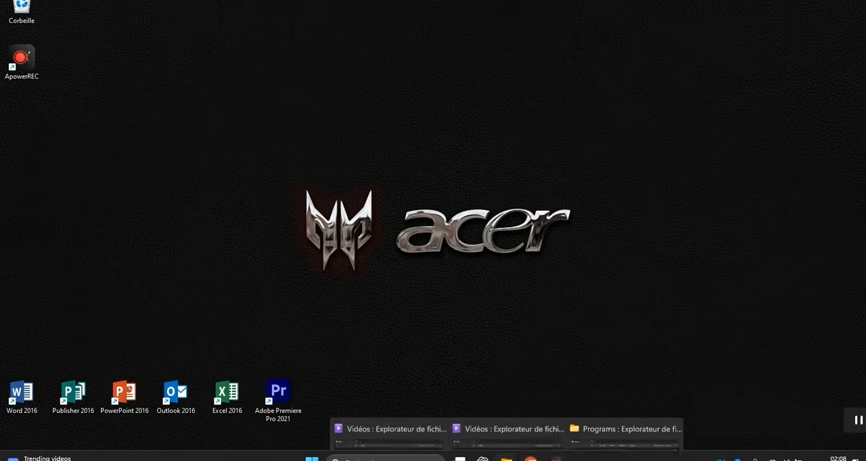
click(445, 419)
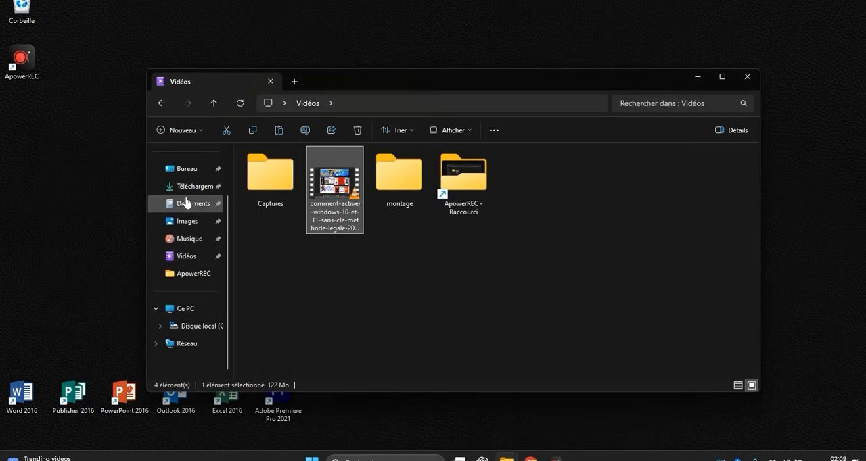
click(270, 315)
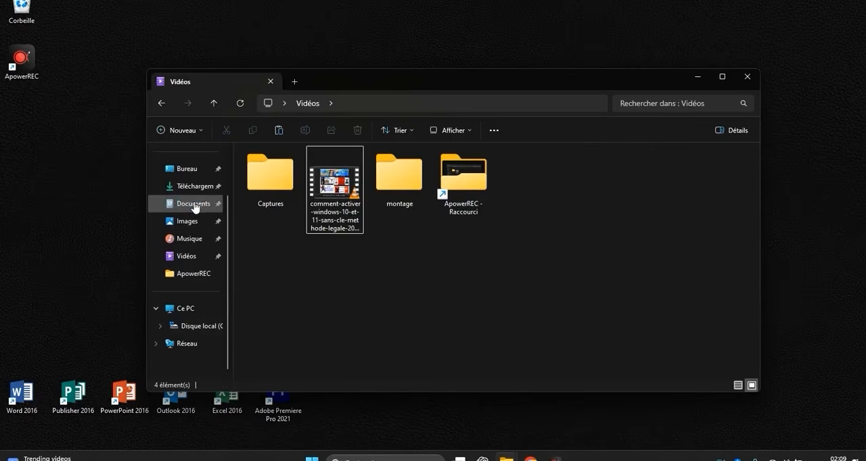
right_click(194, 206)
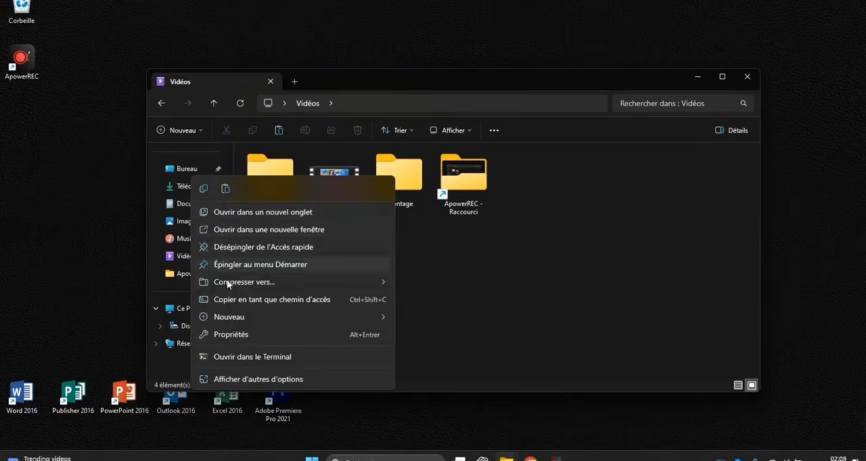
click(269, 379)
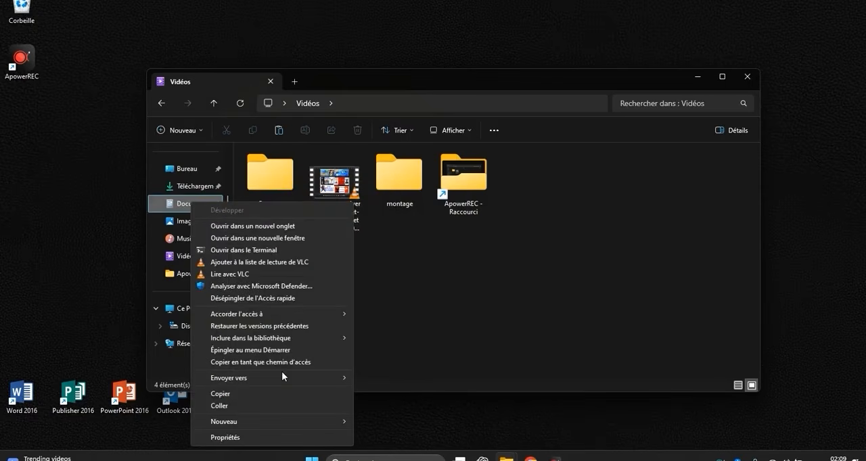
mouse_move(296, 378)
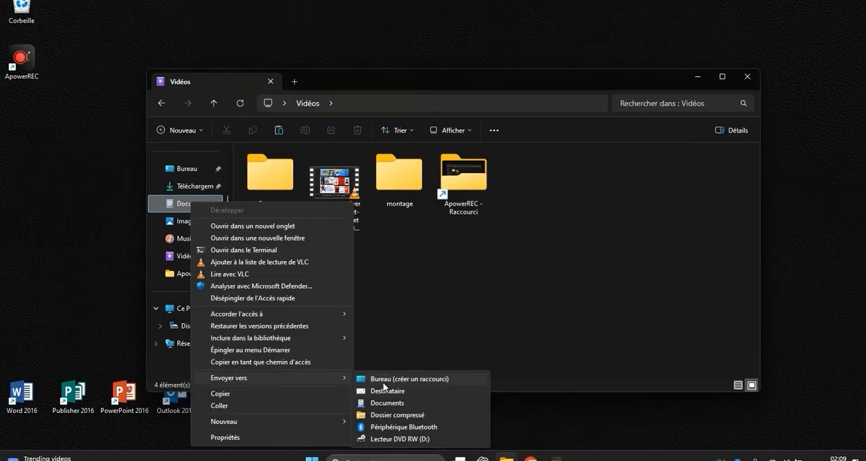
click(408, 379)
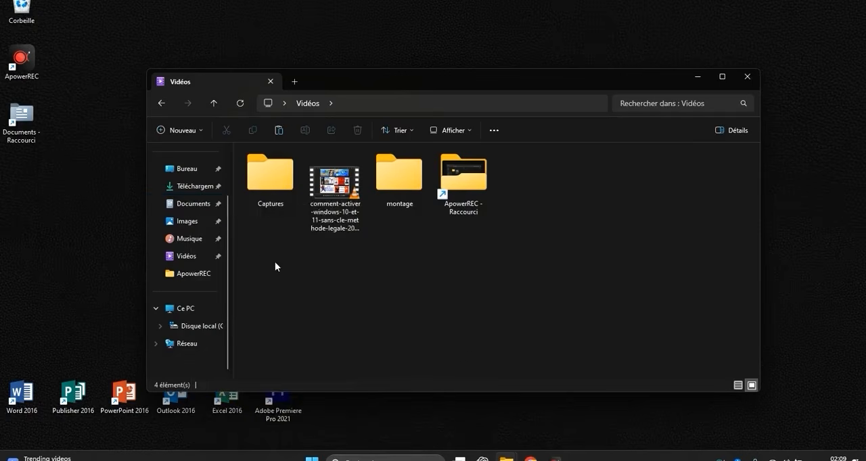
- Create a desktop shortcut for the Images folder from the Quick Access list
right_click(203, 226)
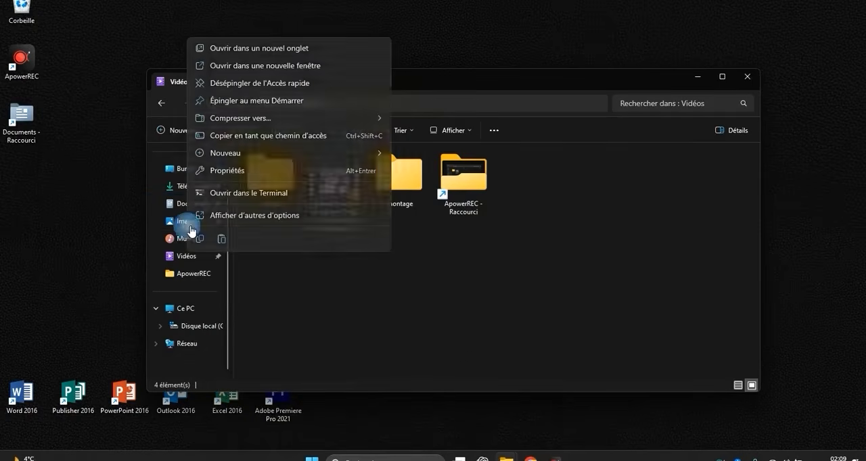
click(243, 218)
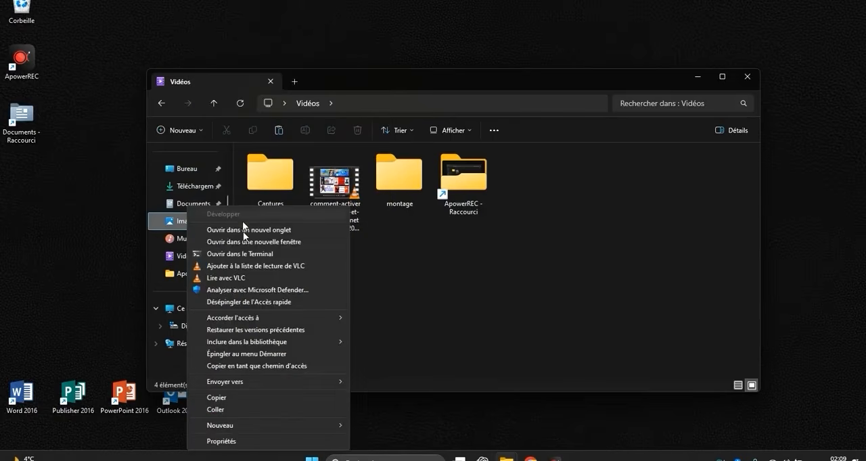
mouse_move(301, 381)
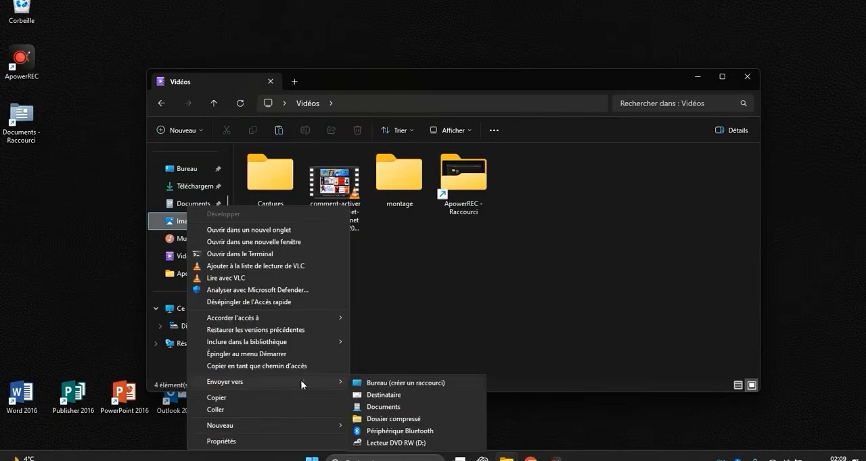
click(370, 387)
- Create a desktop shortcut for the Musique folder from the Quick Access list
right_click(203, 246)
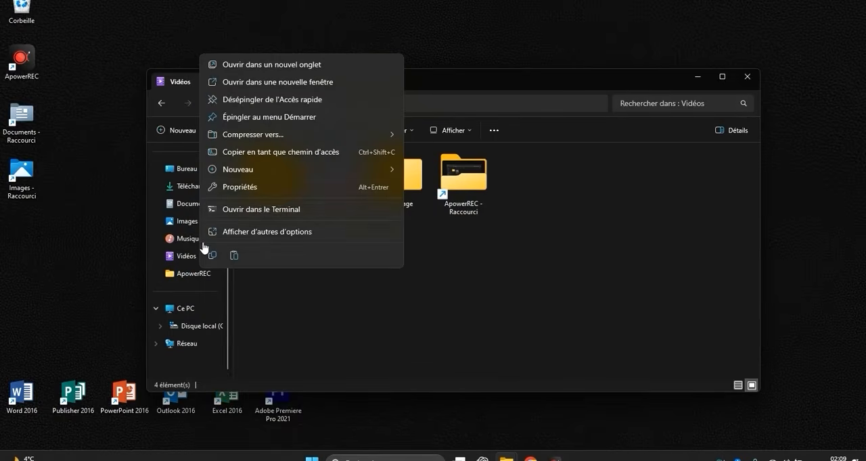
click(267, 231)
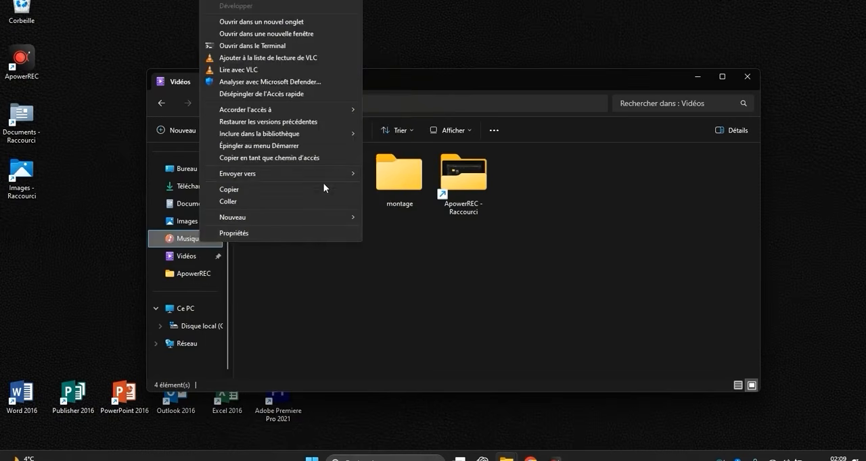
mouse_move(323, 175)
click(384, 173)
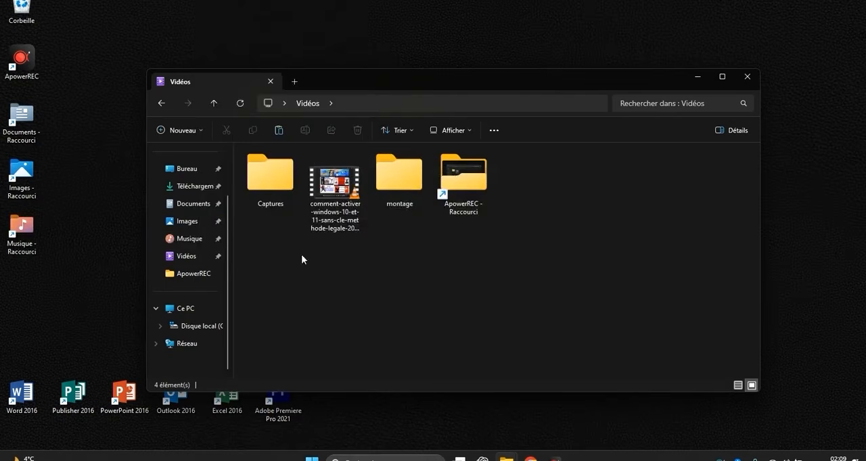
- Create a desktop shortcut for the Vidéos folder from the Quick Access list
right_click(195, 259)
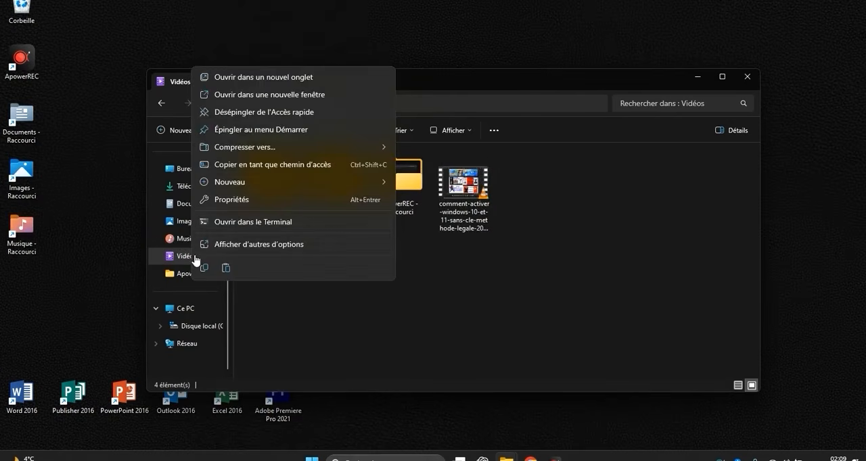
click(254, 244)
mouse_move(321, 188)
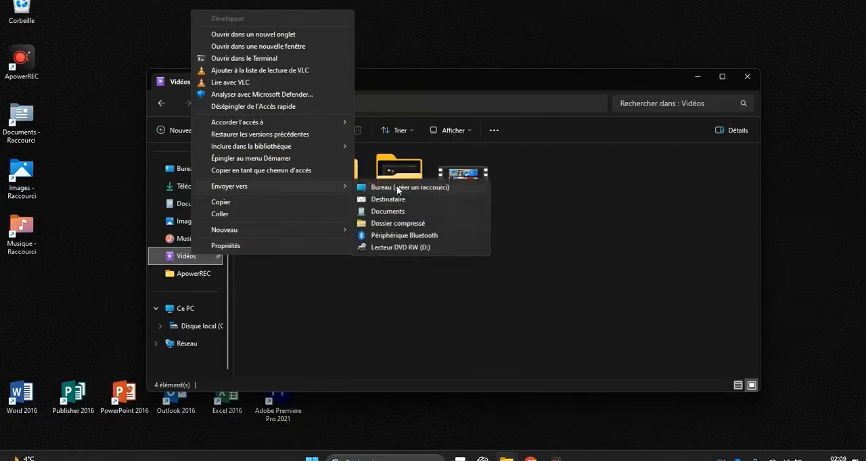
click(396, 187)
- Create a desktop shortcut for the Téléchargements folder from the Quick Access list
click(196, 187)
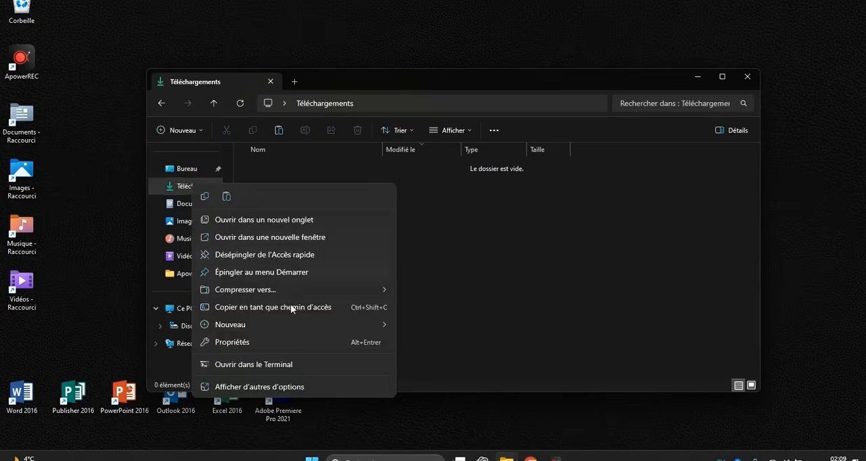
click(263, 387)
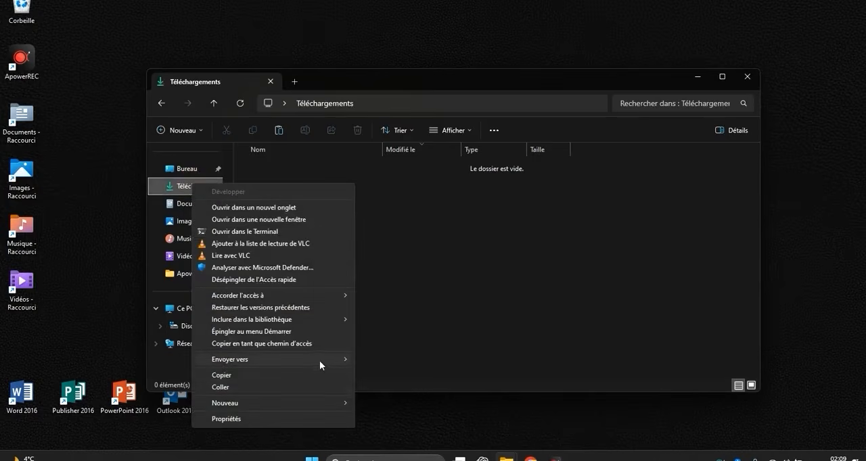
mouse_move(320, 366)
click(388, 359)
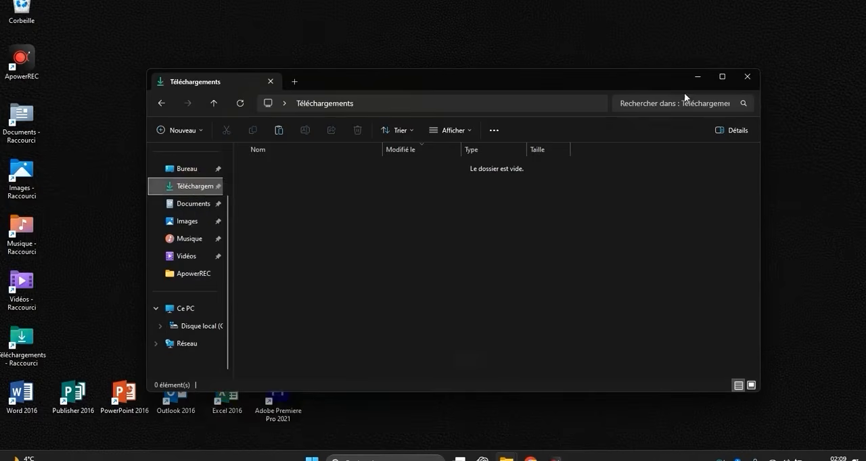
- Minimize the folder window and line up the Téléchargements, Vidéos and Musique shortcuts in the application row, leaving a gap after Adobe Premiere Pro
click(698, 78)
drag(22, 338, 392, 397)
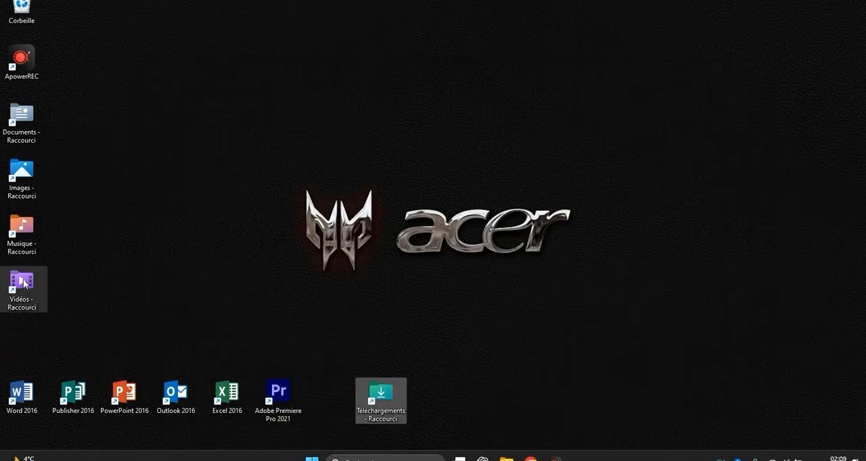
drag(24, 284, 433, 399)
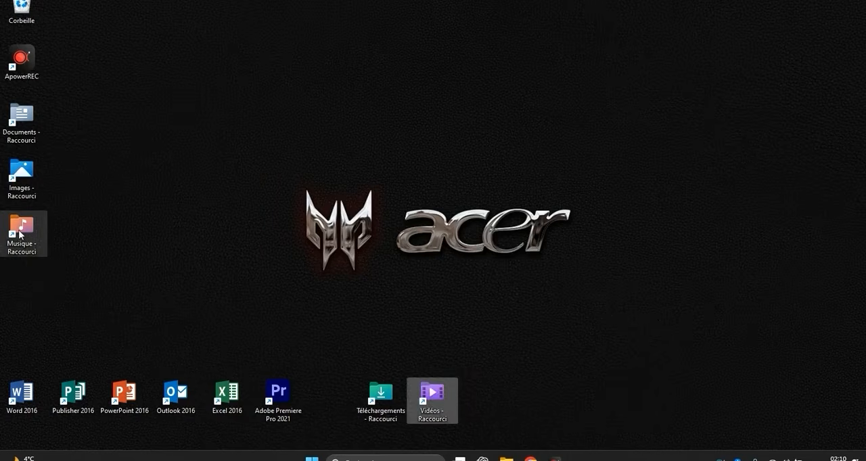
drag(20, 233, 459, 395)
click(61, 180)
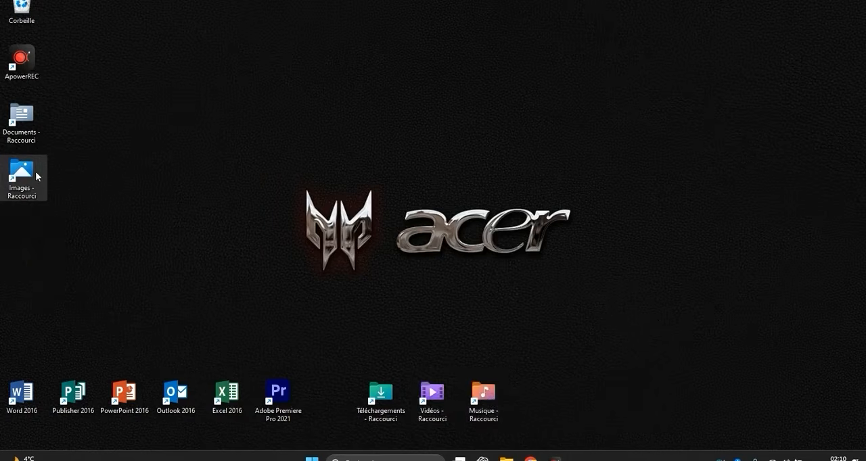
- Move the Images and Documents shortcuts into the lower icon row, directly after the Musique shortcut
drag(37, 176, 567, 333)
drag(561, 393, 559, 394)
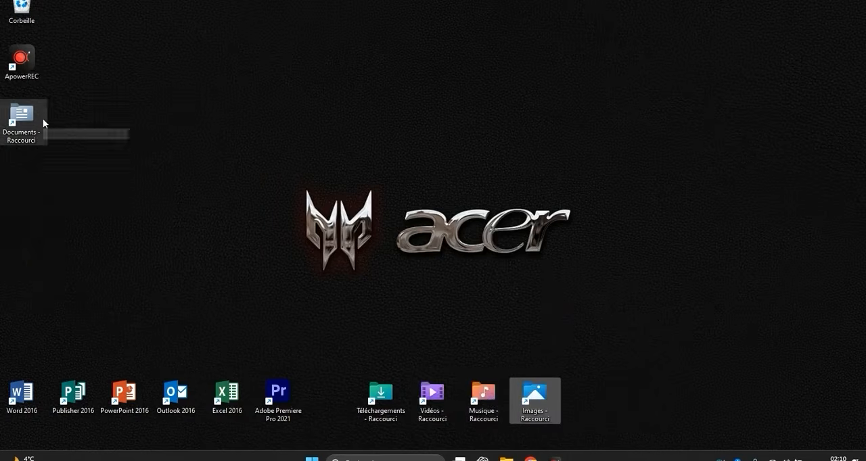
drag(42, 120, 610, 397)
click(540, 285)
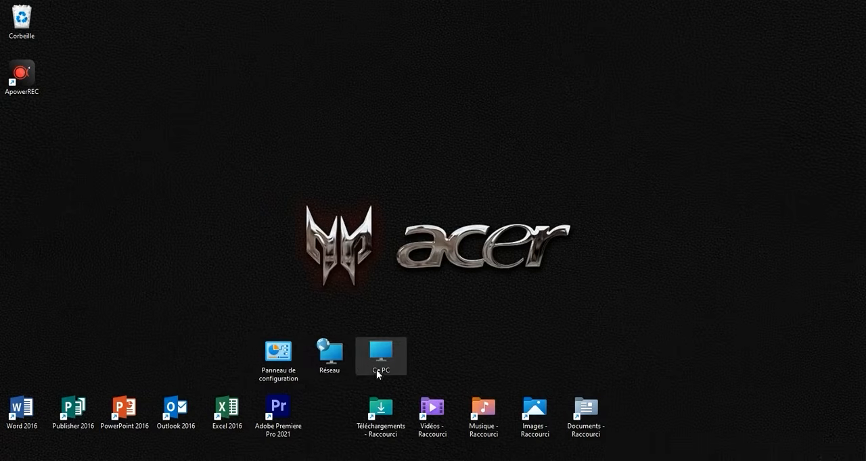
- Switch to the File Explorer window, inspect the basic and extended context options of Ce PC, and close the window
key(alt+Tab)
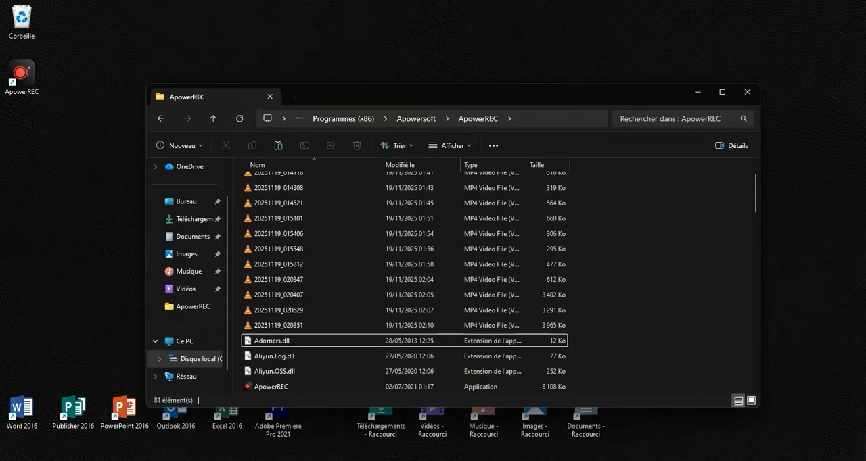
click(197, 341)
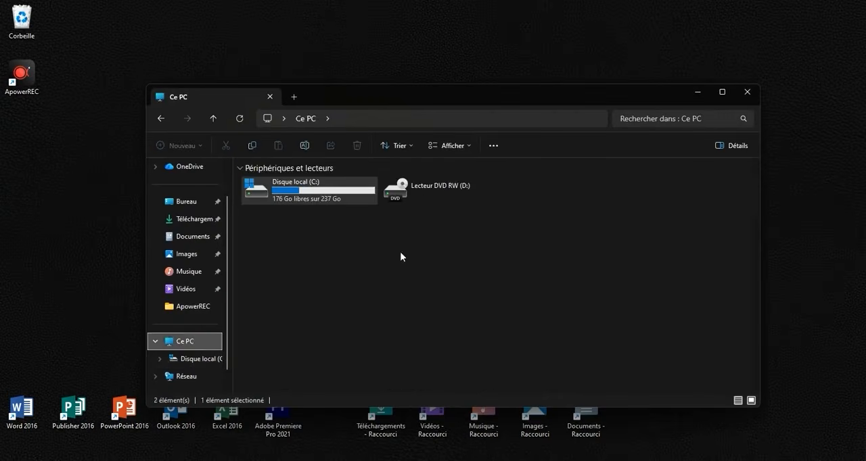
right_click(199, 341)
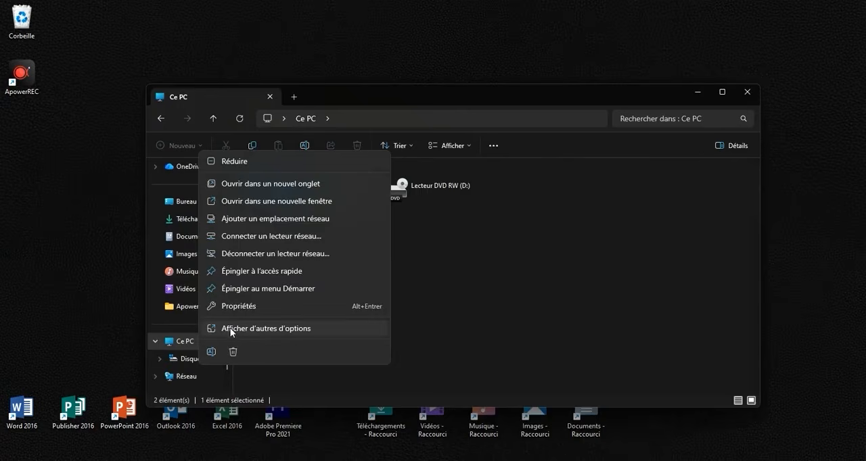
click(262, 329)
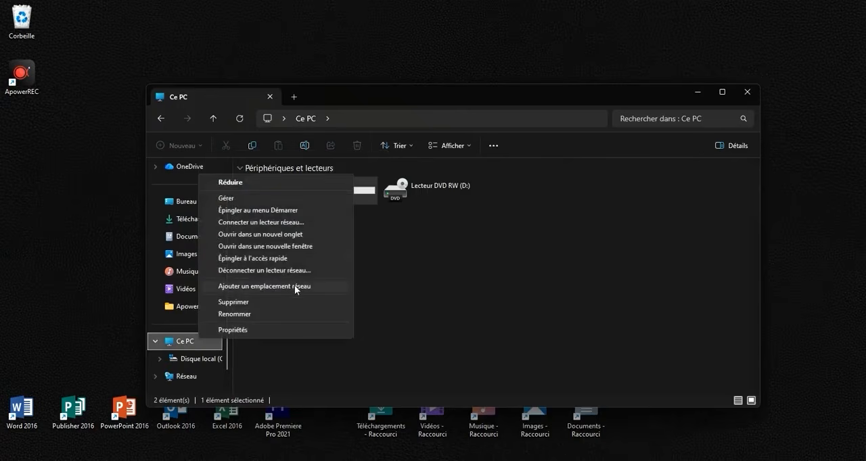
click(404, 317)
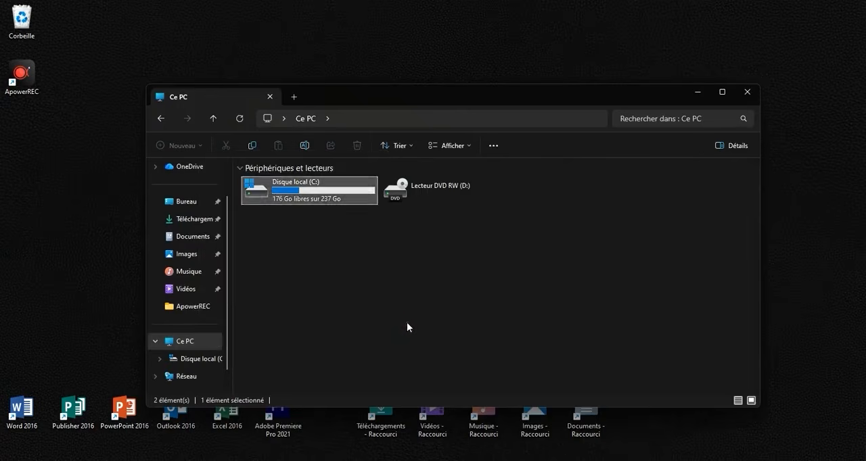
click(748, 93)
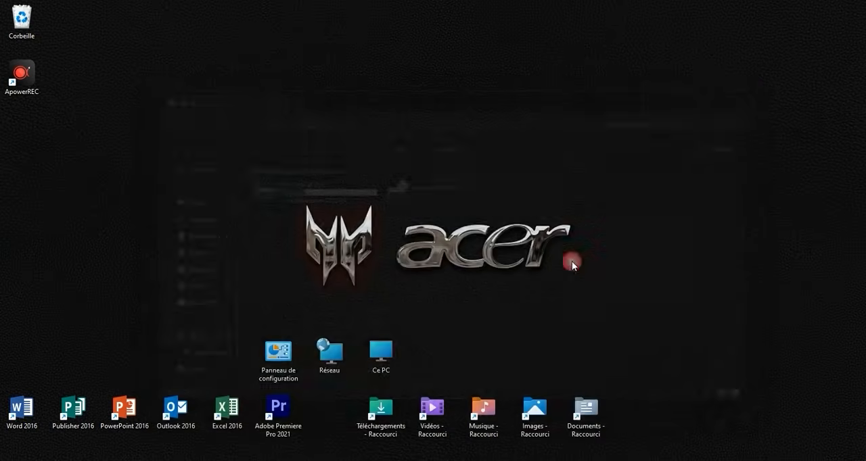
- Open the Thèmes page of the Windows personalization settings
right_click(251, 159)
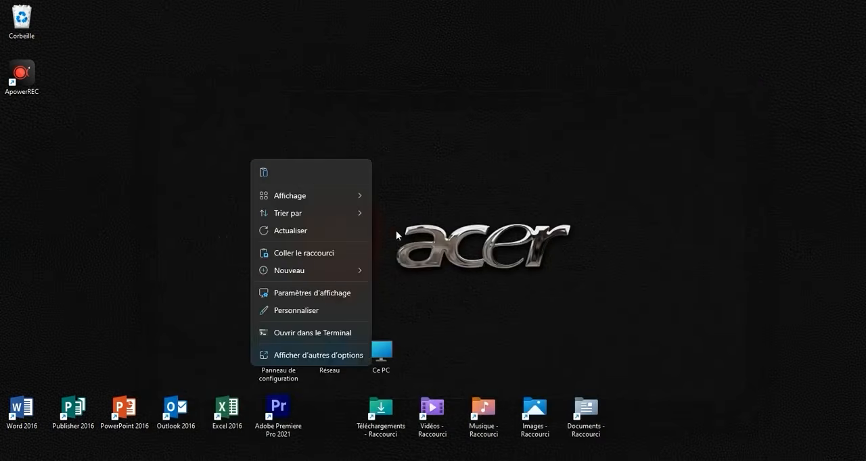
click(360, 82)
right_click(360, 82)
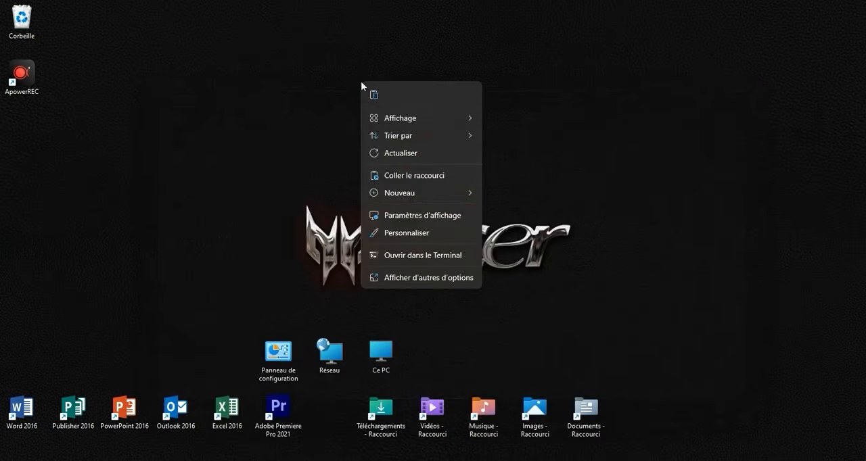
click(406, 231)
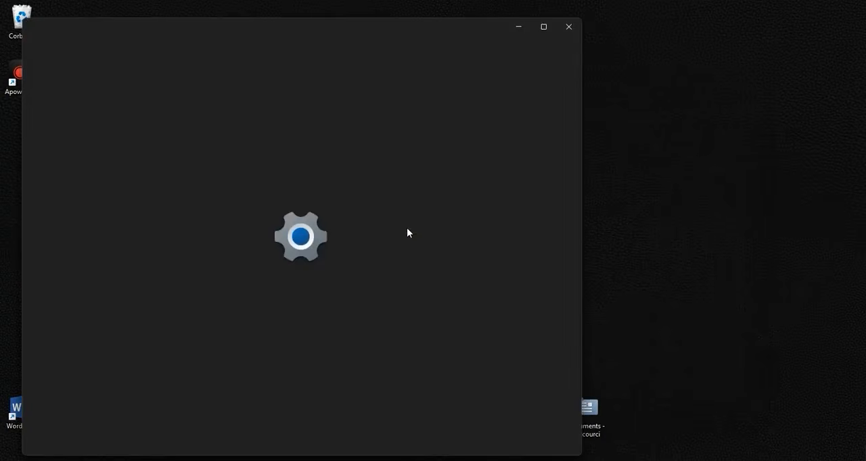
scroll(362, 206, down, 1)
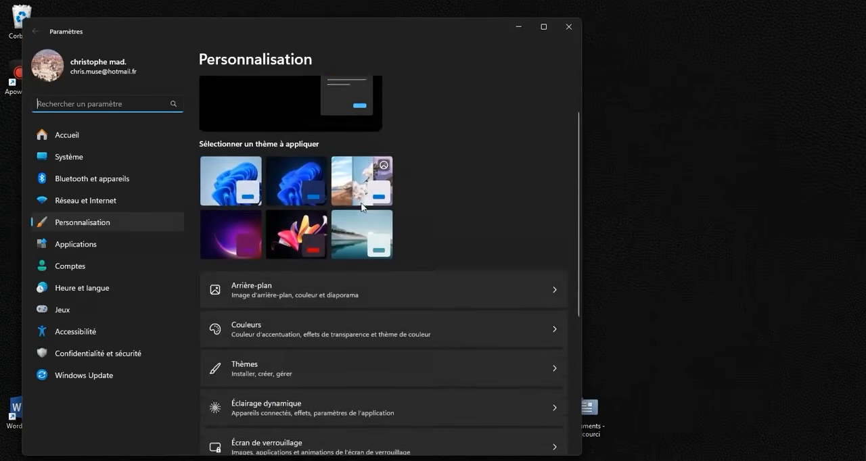
scroll(362, 206, down, 2)
click(269, 244)
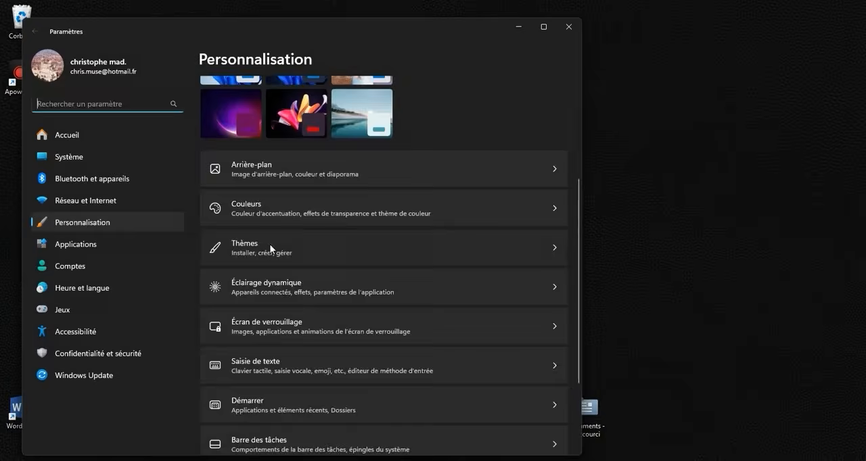
- Review the enabled system icons in Paramètres des icônes du Bureau, cancel the dialog and close the settings
scroll(270, 243, down, 5)
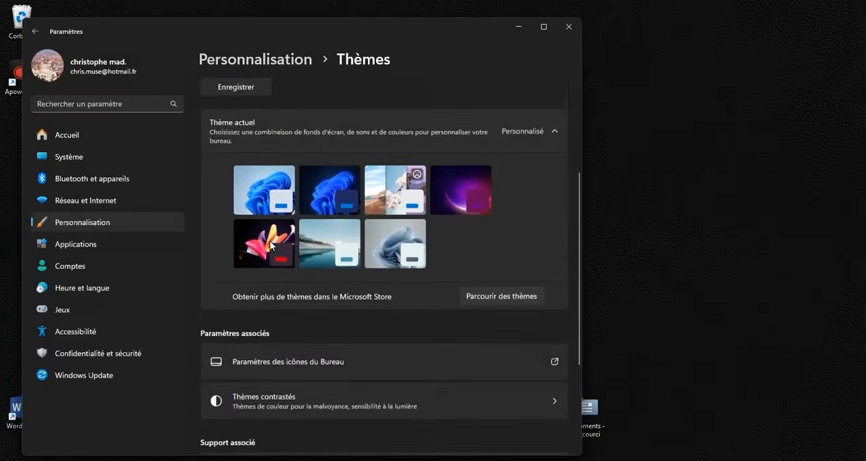
scroll(270, 241, down, 1)
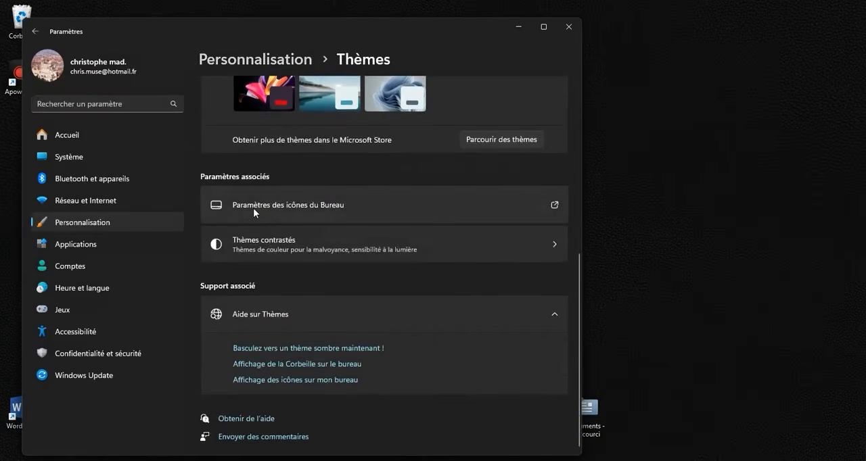
click(327, 205)
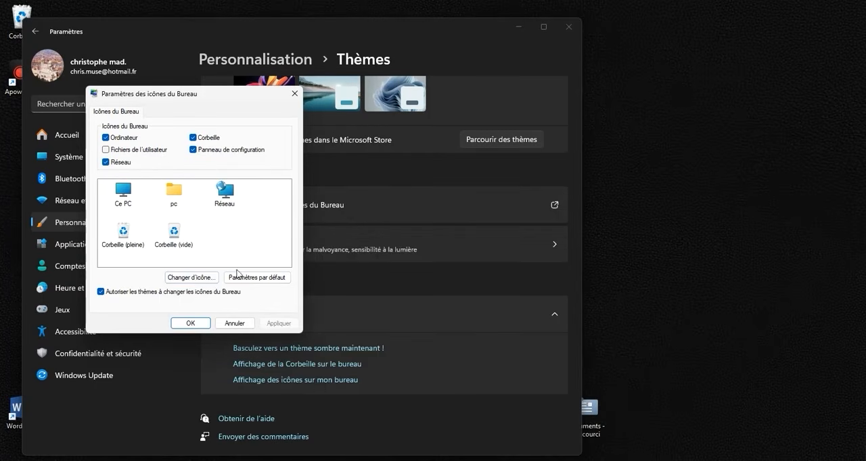
click(234, 323)
click(568, 27)
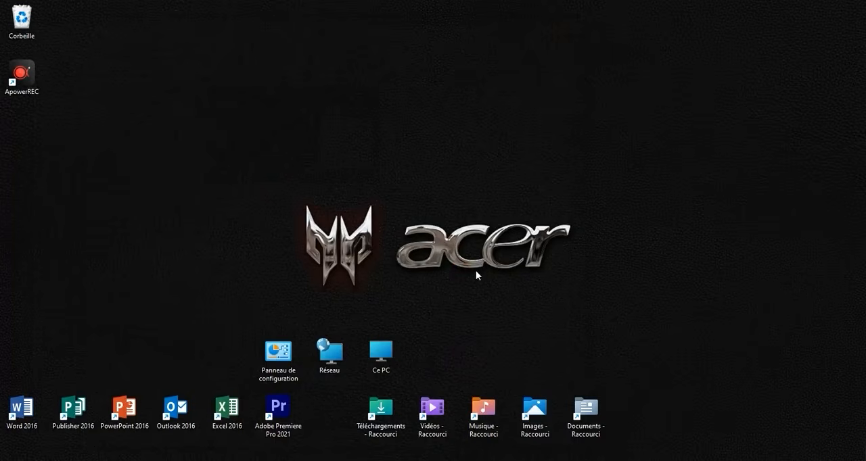
click(393, 353)
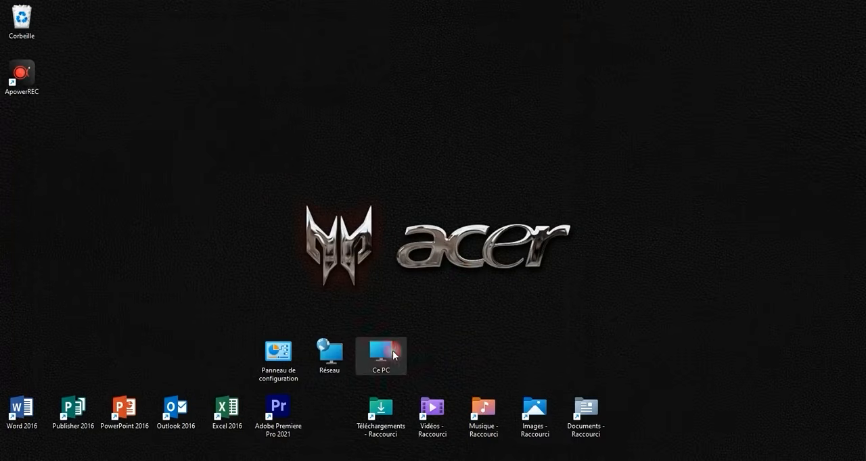
click(393, 353)
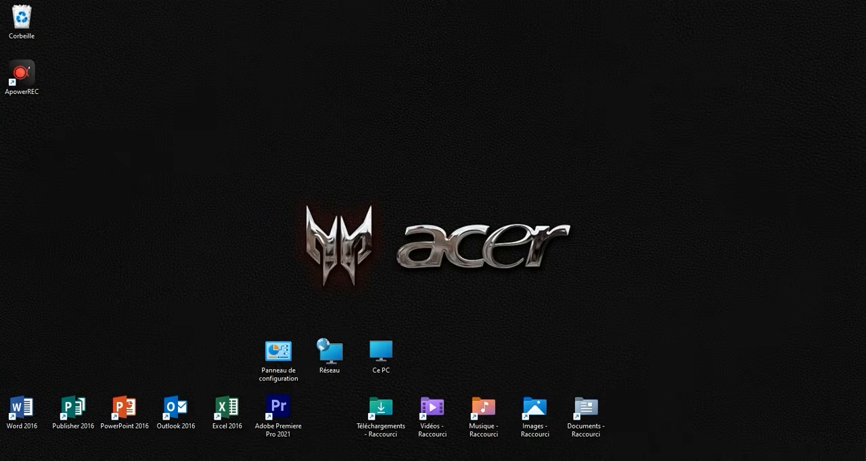
- Search Windows for "souris", open the mouse settings and go to the Pointeur de la souris options
click(357, 460)
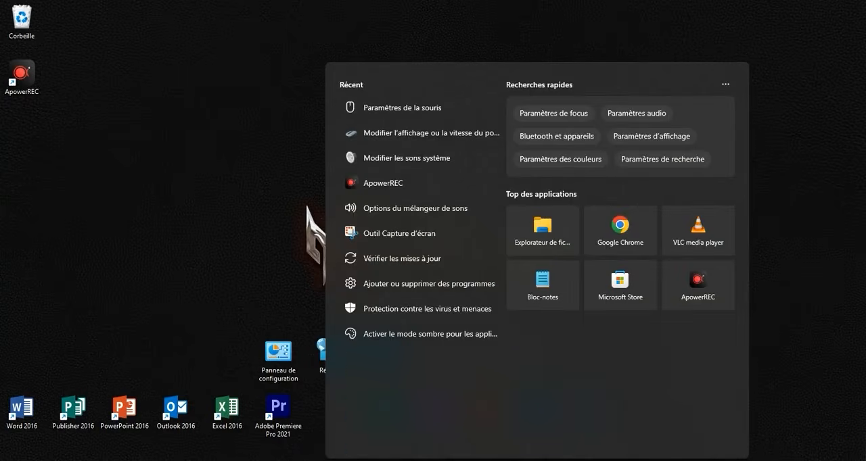
text(souris)
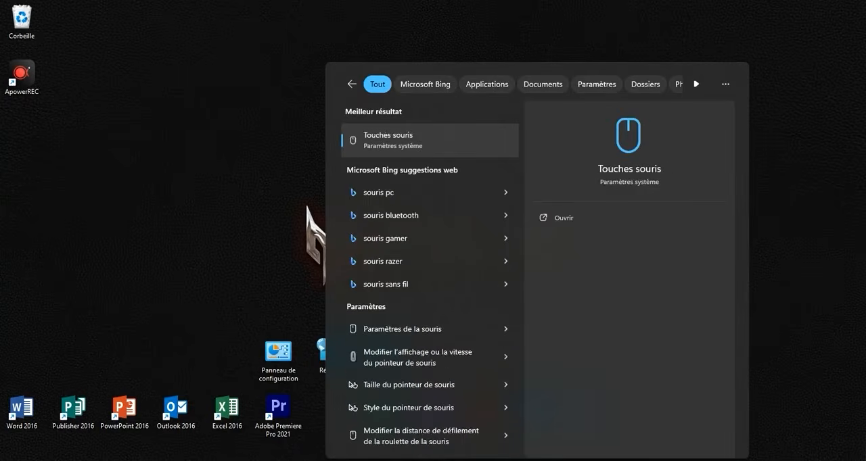
click(398, 329)
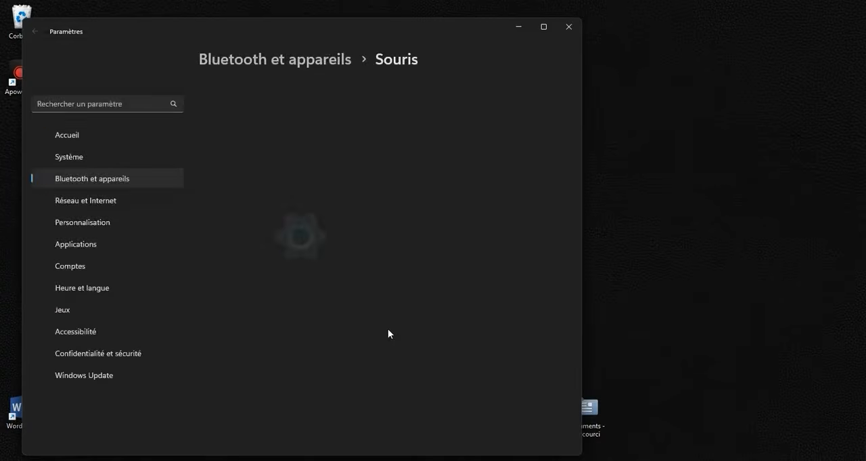
scroll(377, 237, down, 1)
scroll(376, 236, down, 2)
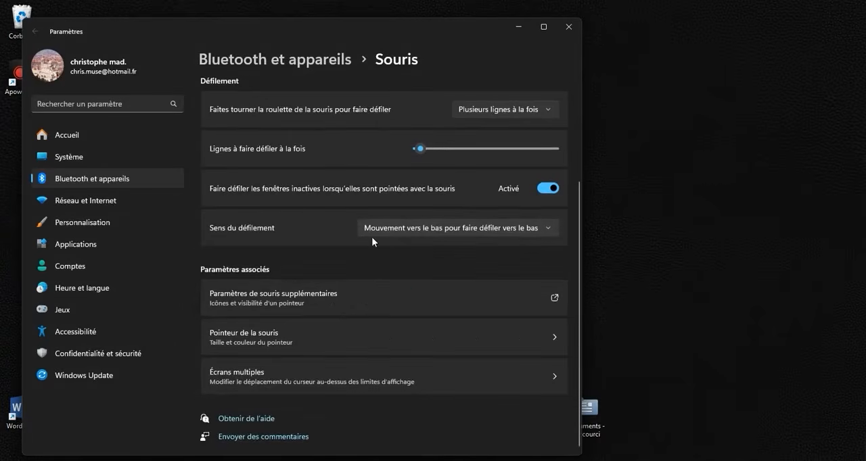
click(262, 338)
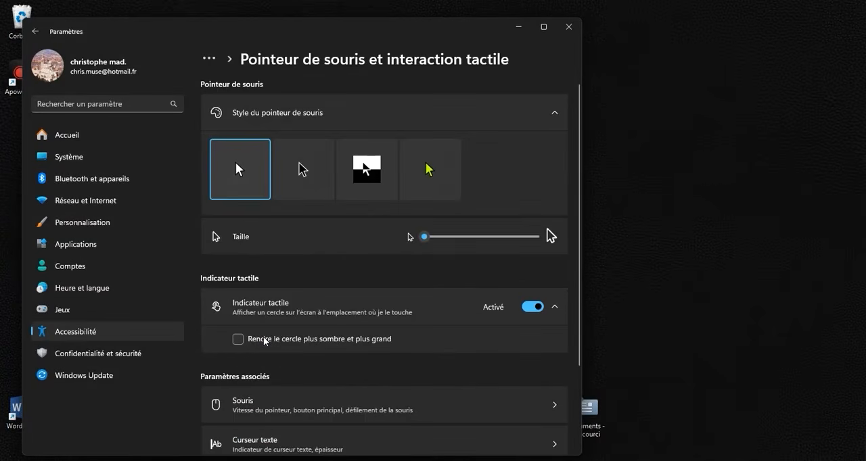
- Set the mouse pointer to the Personnalisé style in Rose, adjust its size and close the settings
click(431, 178)
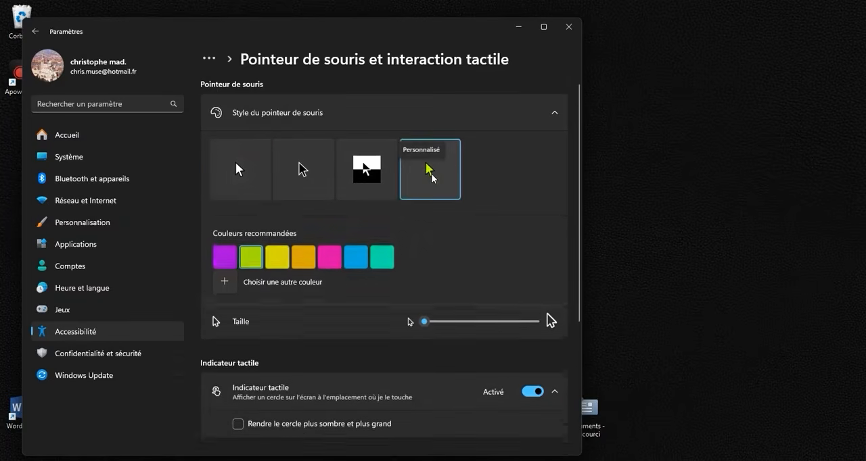
click(335, 263)
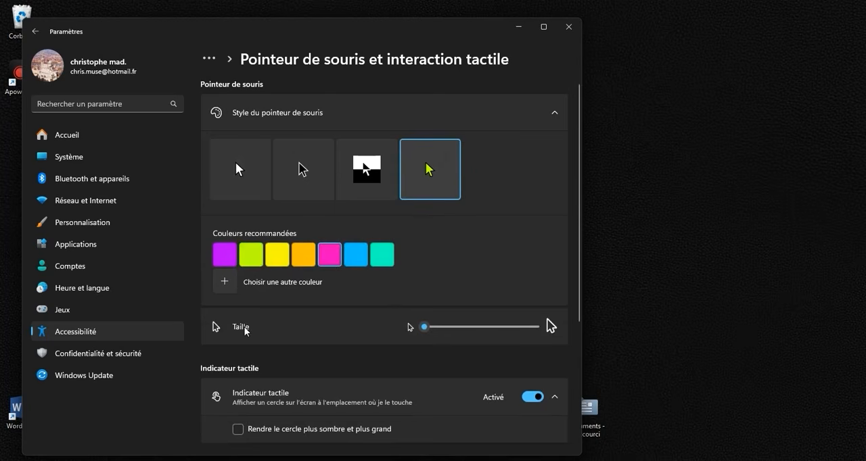
drag(423, 328, 456, 331)
click(569, 26)
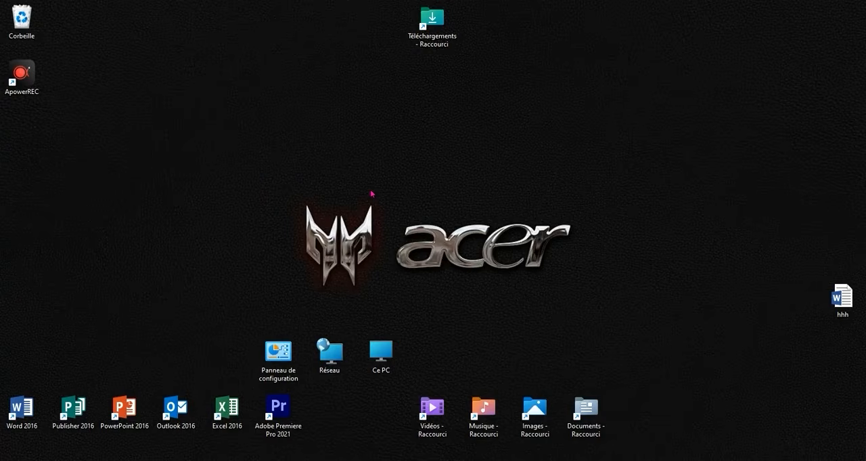
- Start creating a new shortcut on an empty area of the desktop
click(377, 196)
right_click(358, 201)
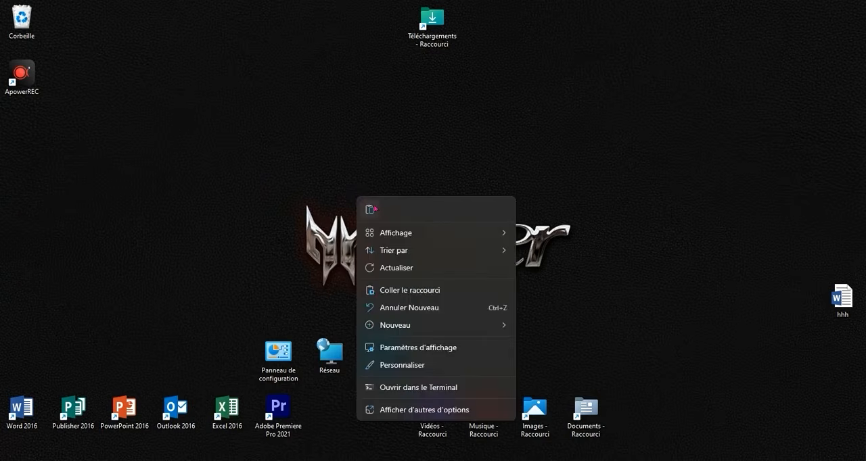
mouse_move(443, 328)
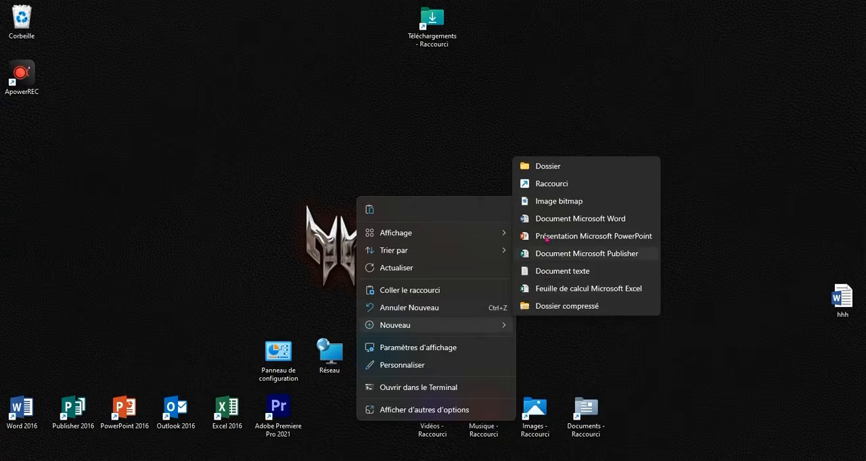
click(553, 184)
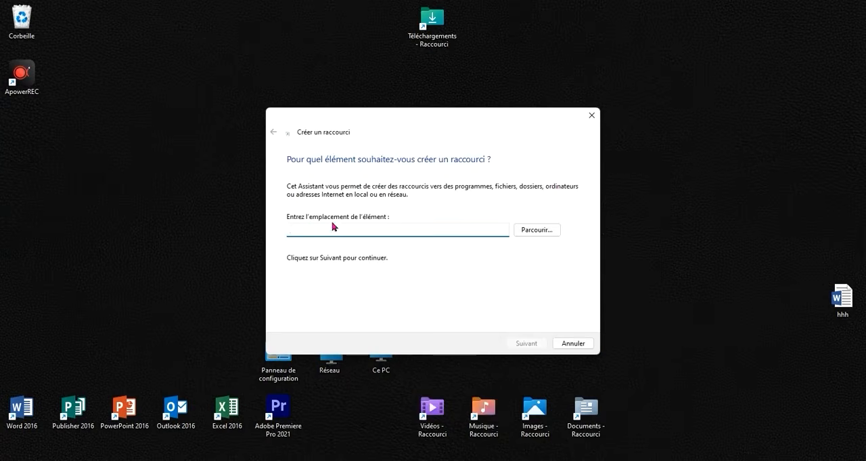
- Copy the Redémarrer command %windir%\System32\shutdown.exe /r /t 0 from the hhh Word document and paste it as the new shortcut's location
double_click(842, 297)
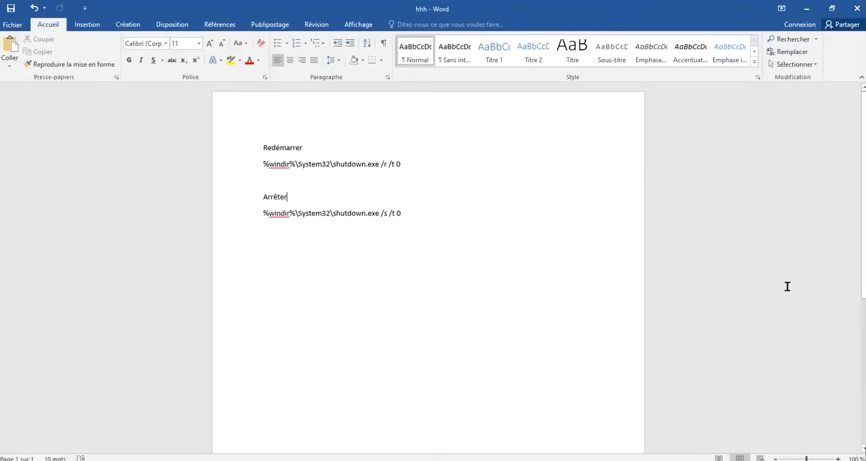
drag(398, 177, 261, 173)
right_click(275, 170)
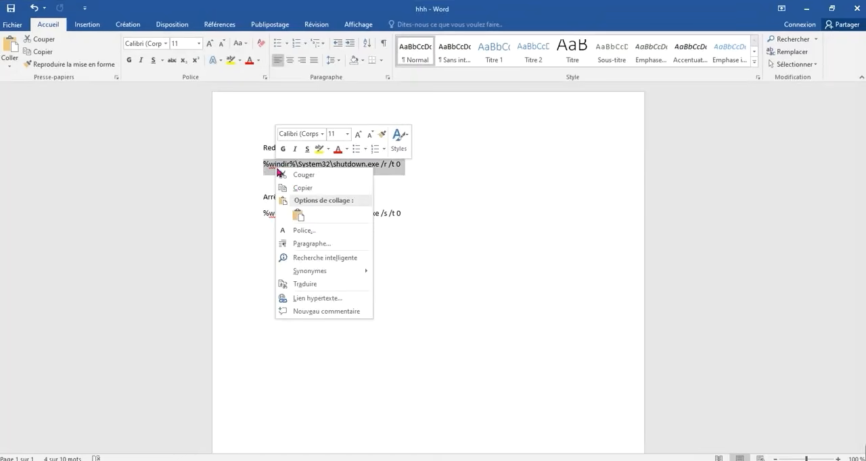
click(298, 188)
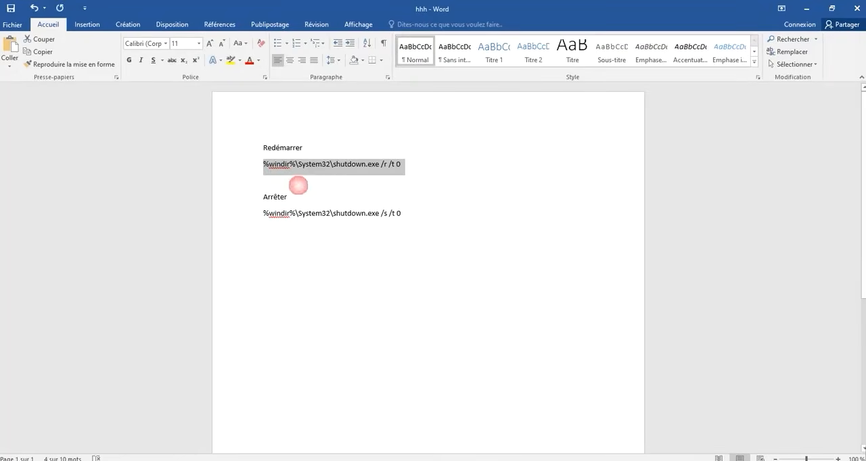
click(804, 11)
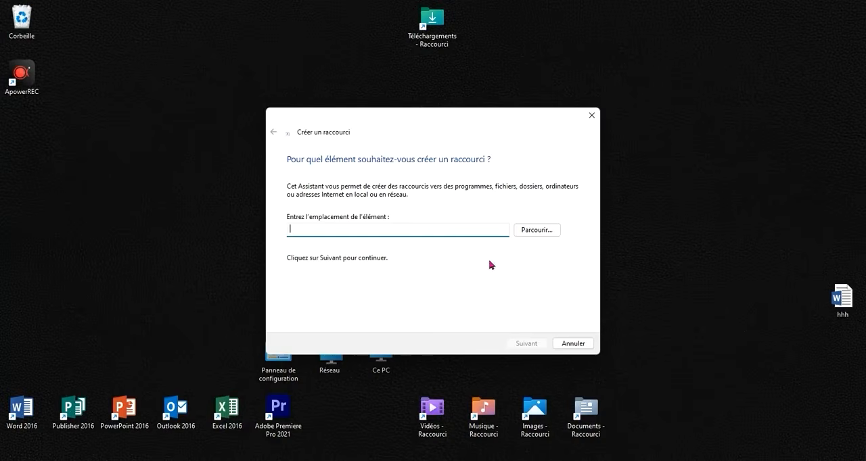
right_click(404, 237)
click(425, 274)
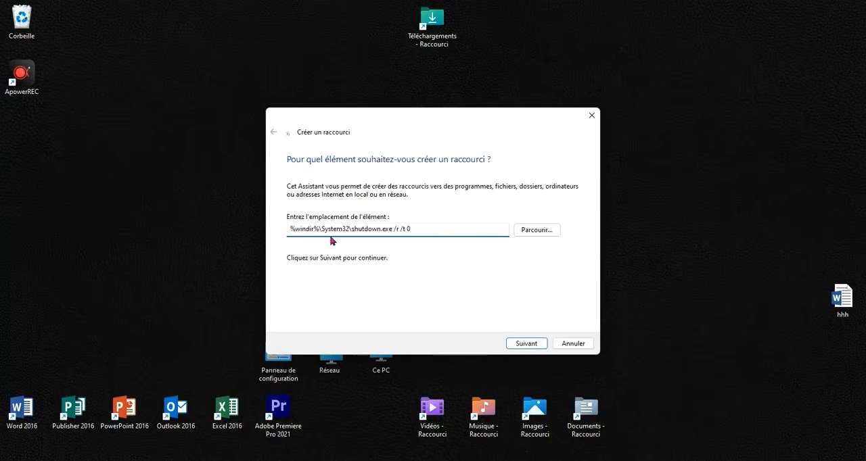
- Name the restart shortcut REDEMARRER PC and finish creating it on the desktop
click(526, 344)
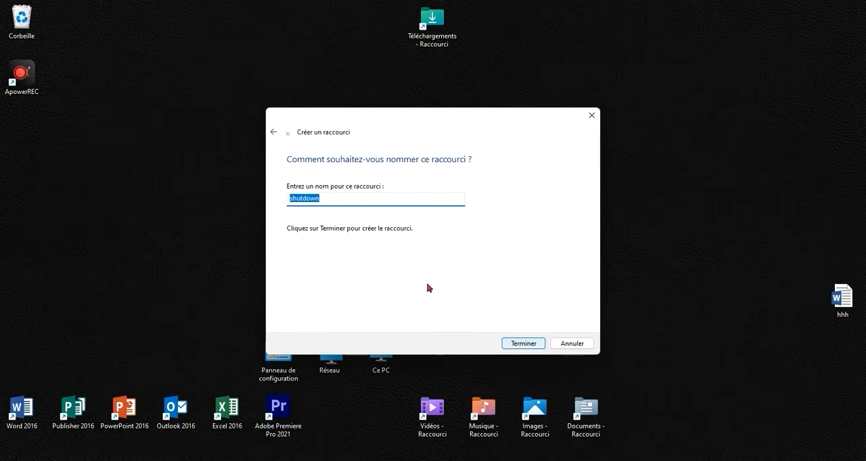
click(369, 202)
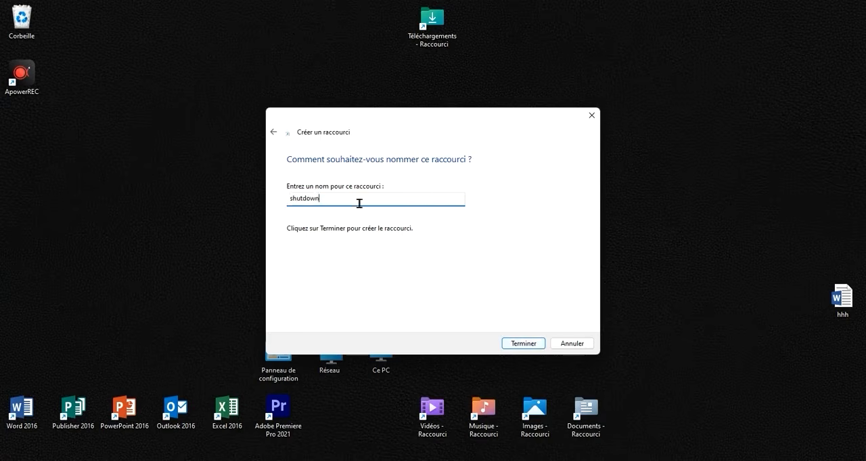
double_click(289, 199)
text(REDEMARRER PC)
click(513, 346)
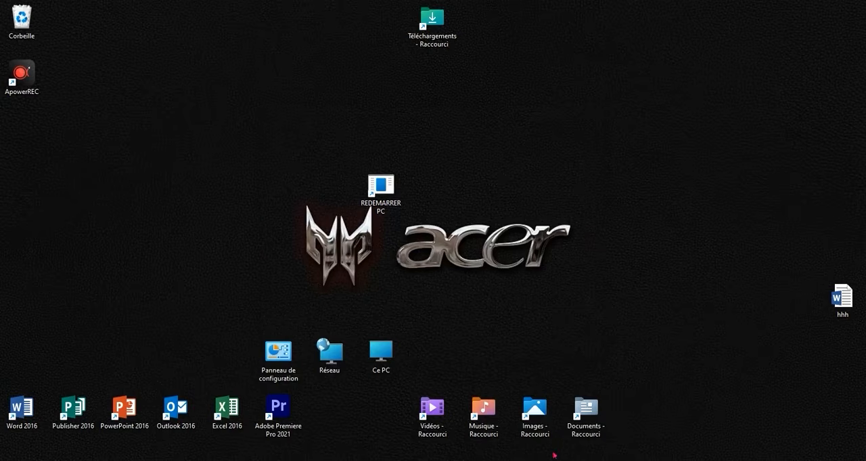
- Start creating a second shortcut on an empty area of the desktop
right_click(556, 173)
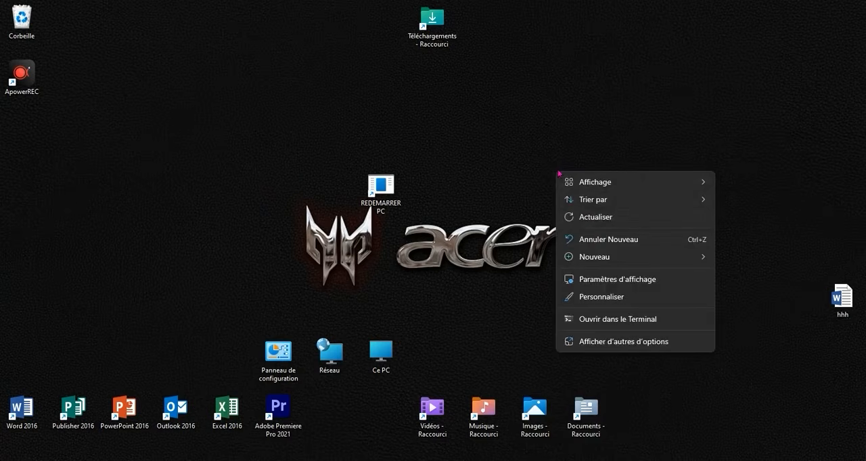
mouse_move(597, 256)
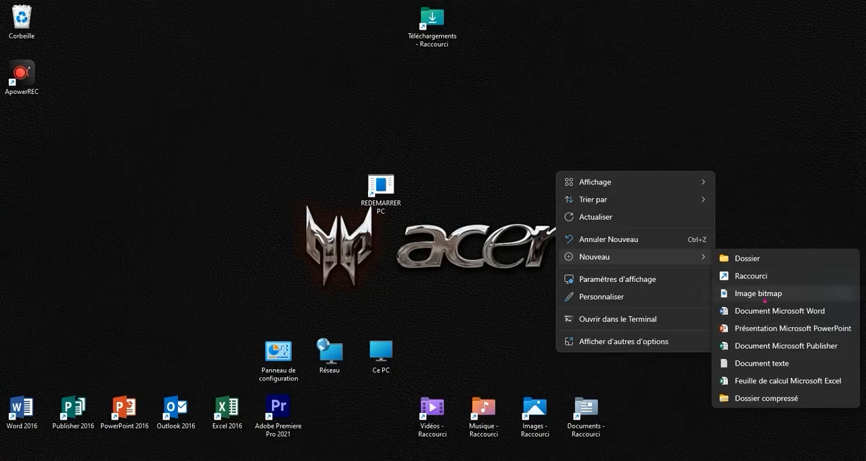
click(741, 276)
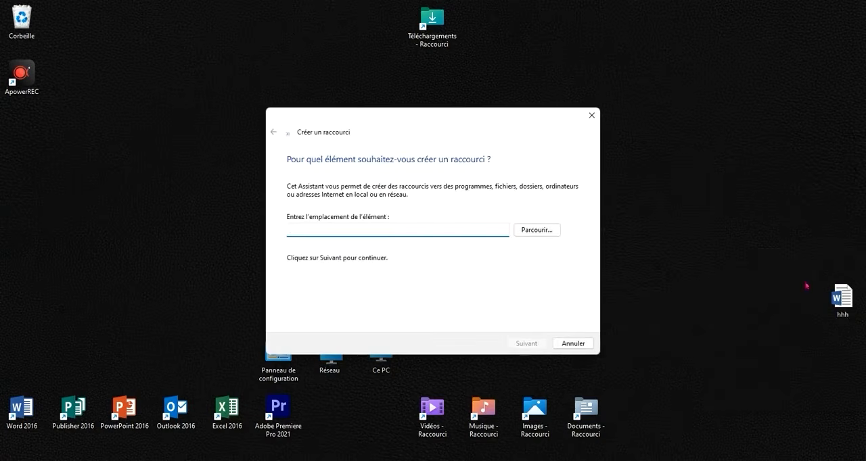
- Copy the Arrêter command %windir%\System32\shutdown.exe /s /t 0 from the hhh Word document and paste it as the second shortcut's location
double_click(833, 291)
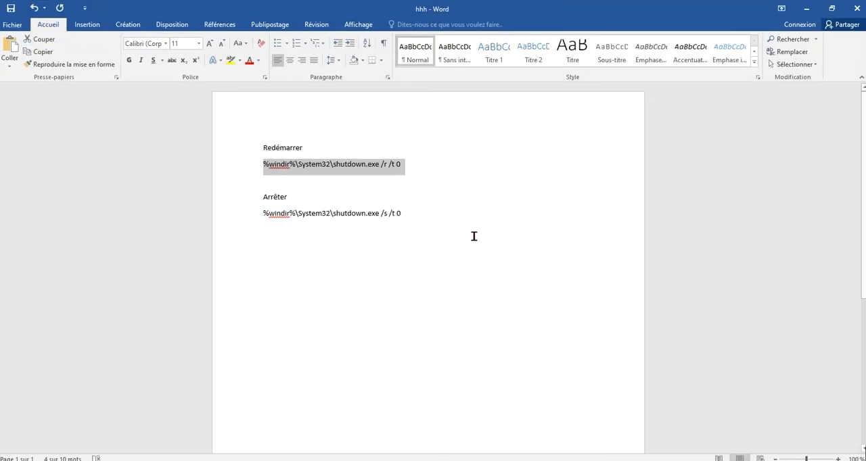
drag(473, 236, 251, 218)
click(304, 219)
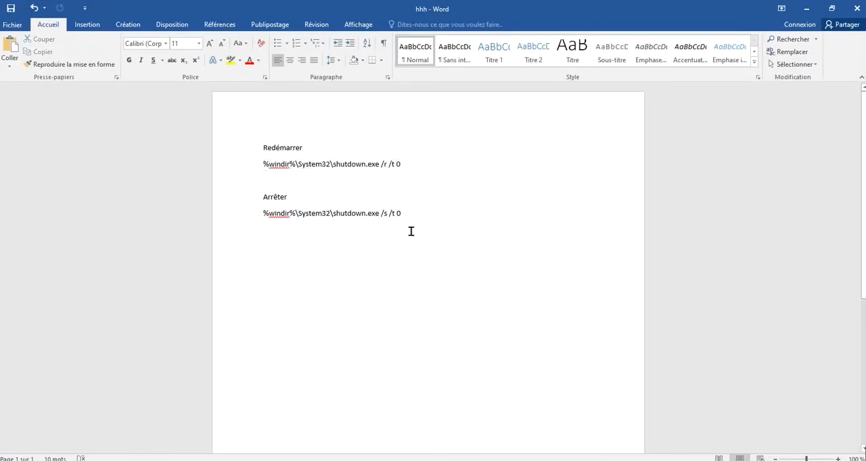
drag(415, 226, 402, 216)
click(269, 213)
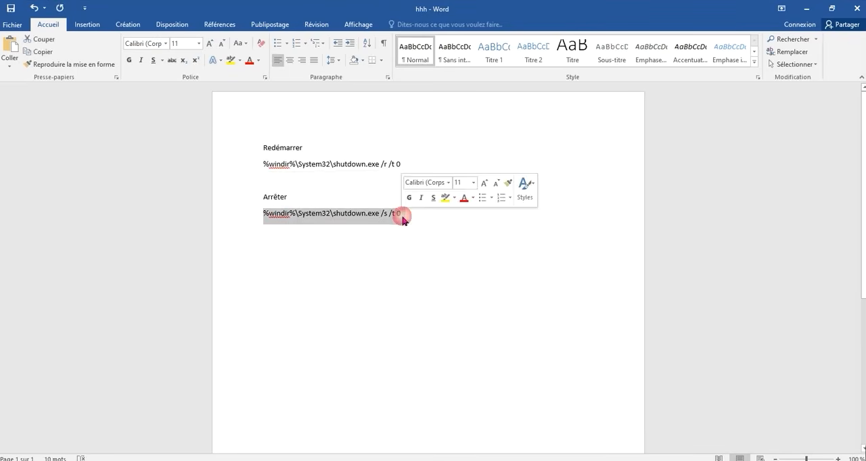
right_click(397, 215)
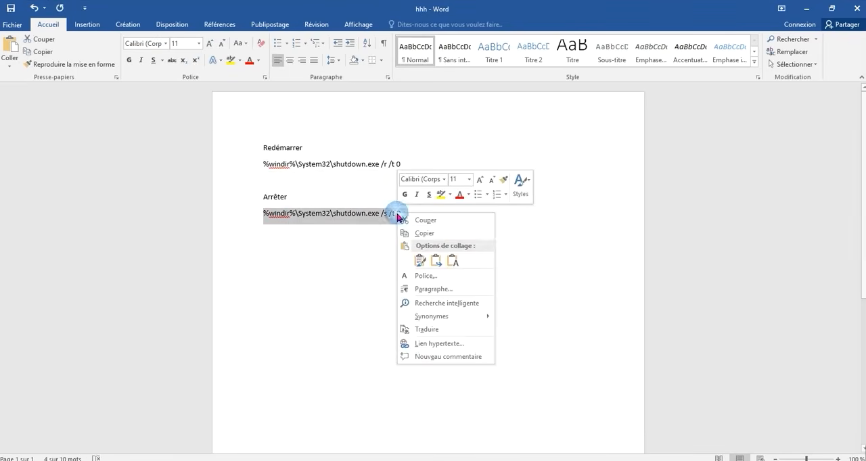
click(442, 234)
click(806, 9)
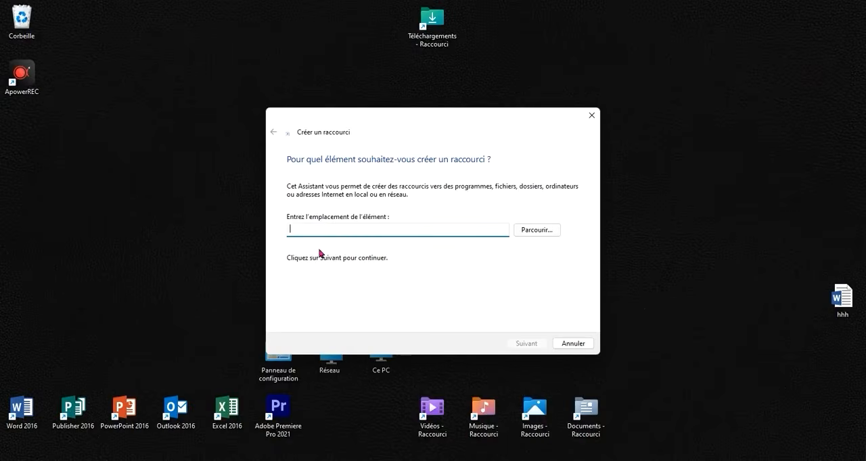
right_click(319, 228)
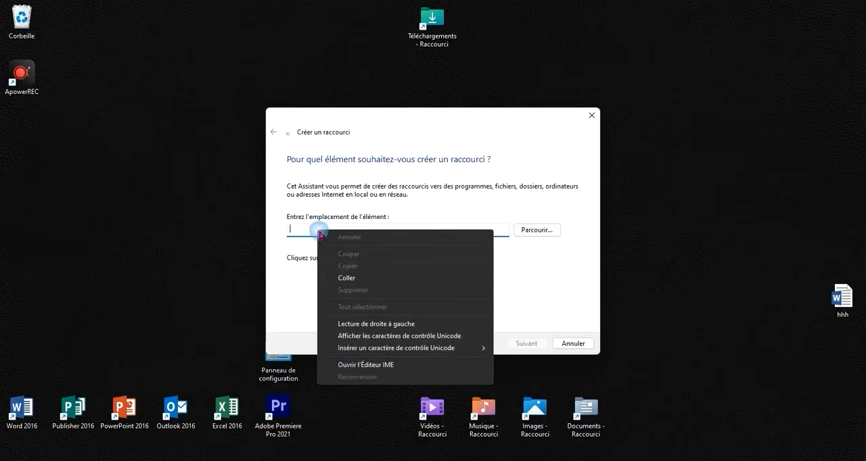
click(356, 278)
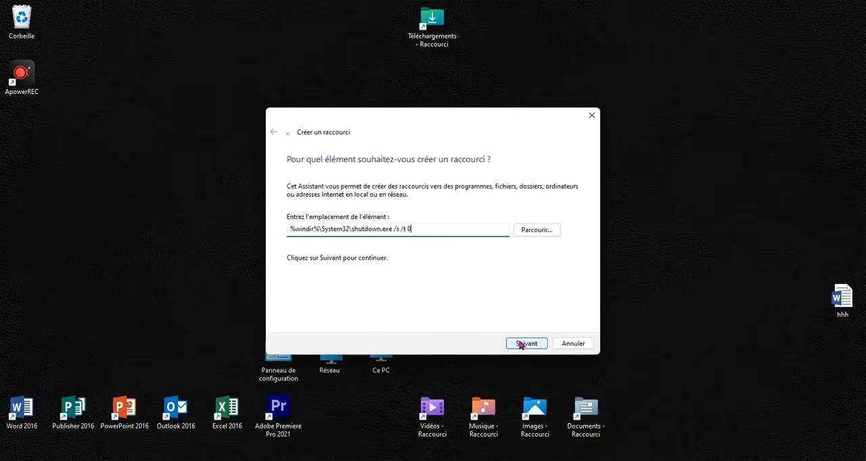
- Name the shutdown shortcut ARRETER PC and finish creating it
click(523, 344)
text(ARRETER)
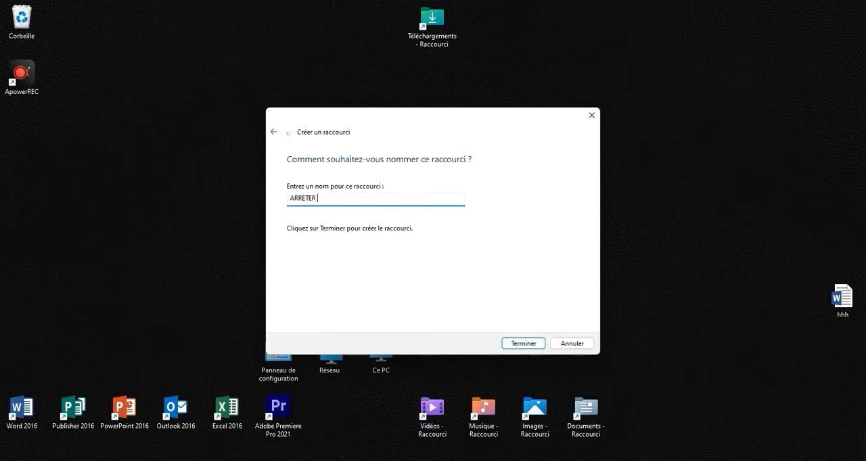
text( PC)
click(526, 346)
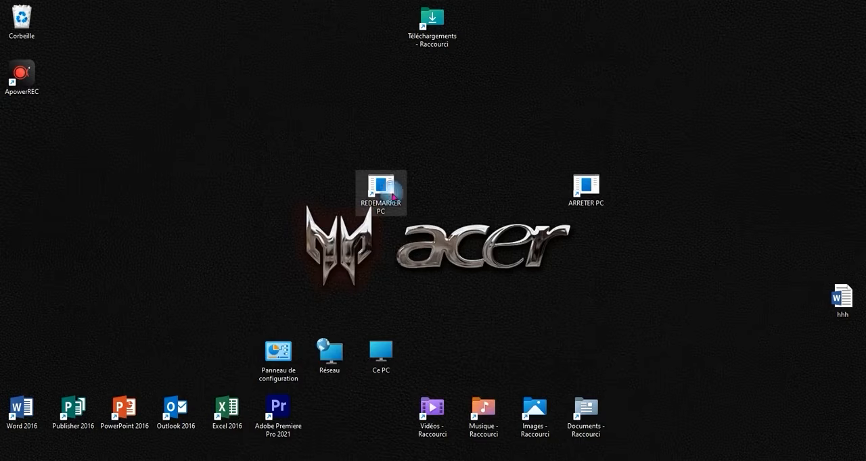
- Open the REDEMARRER PC shortcut's properties and bring up its list of available icons
right_click(393, 196)
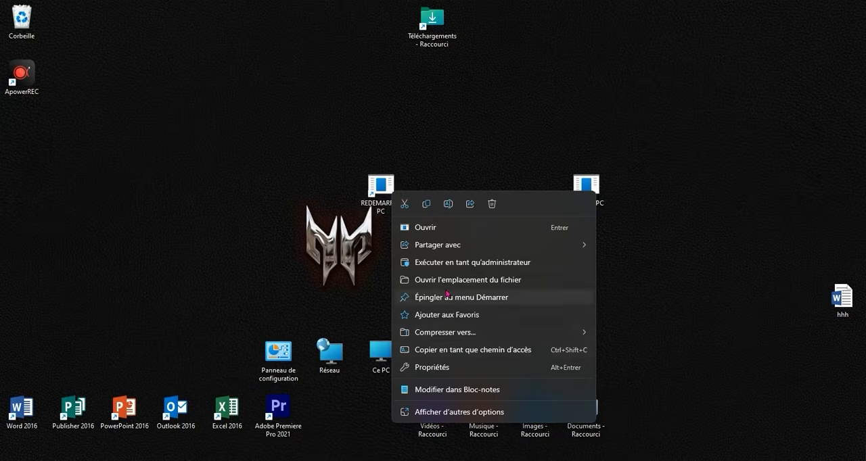
click(377, 206)
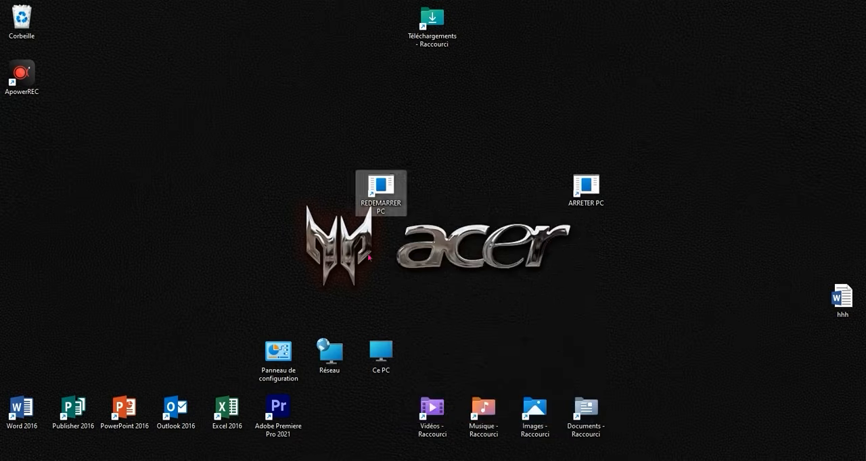
right_click(373, 194)
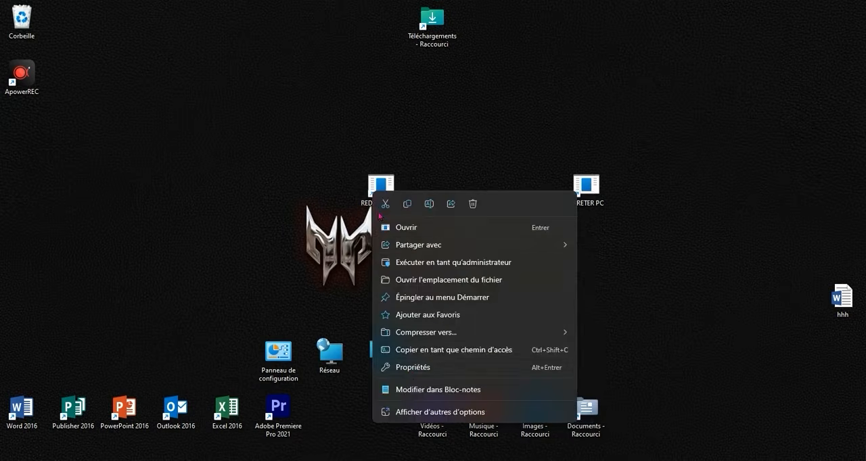
click(408, 366)
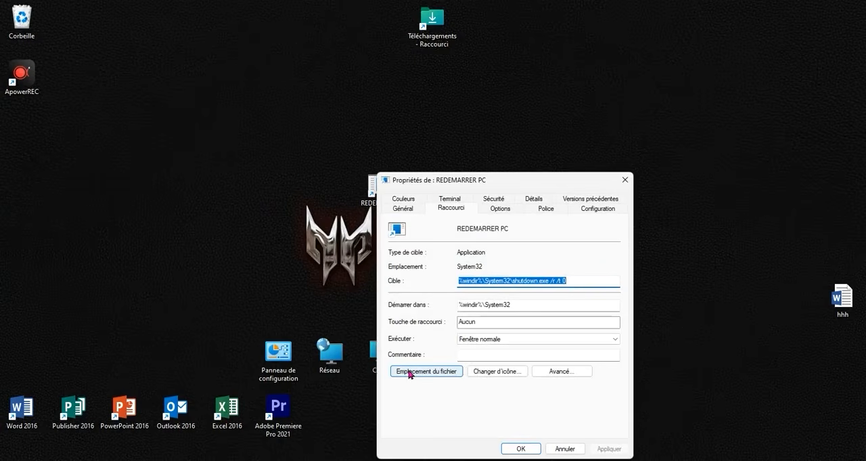
click(495, 371)
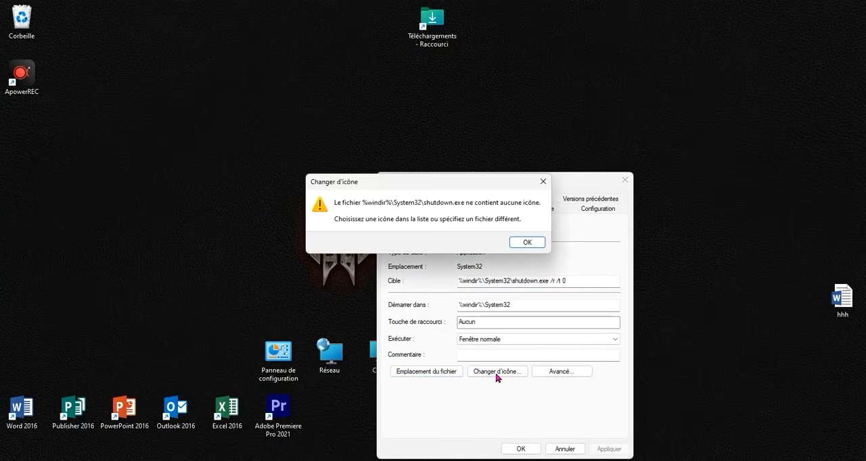
click(536, 243)
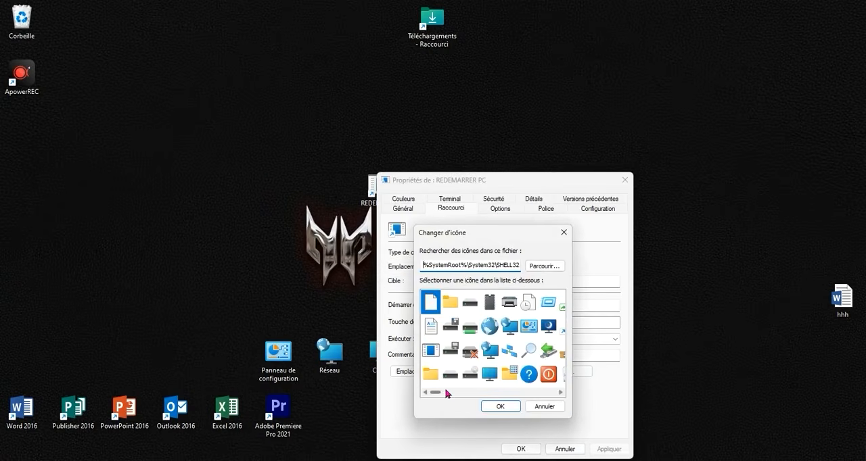
- Give the REDEMARRER PC shortcut the SHELL32 icon with green and blue squares linked by arrows, and apply the change
drag(441, 395, 491, 392)
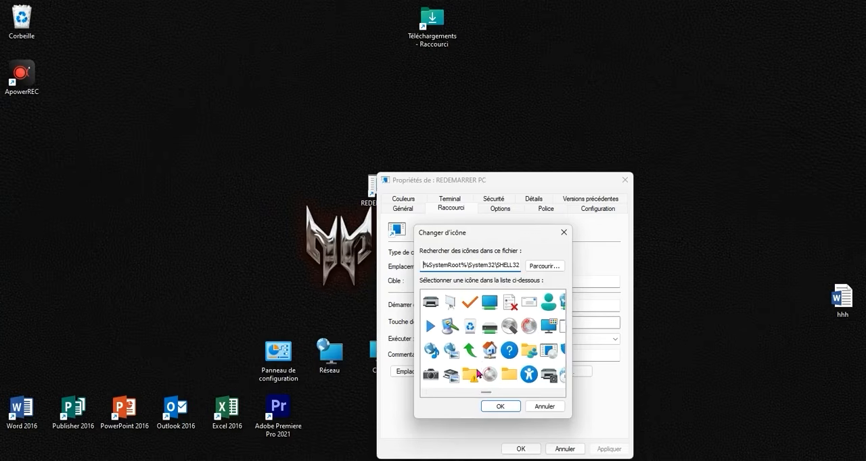
drag(486, 396, 520, 395)
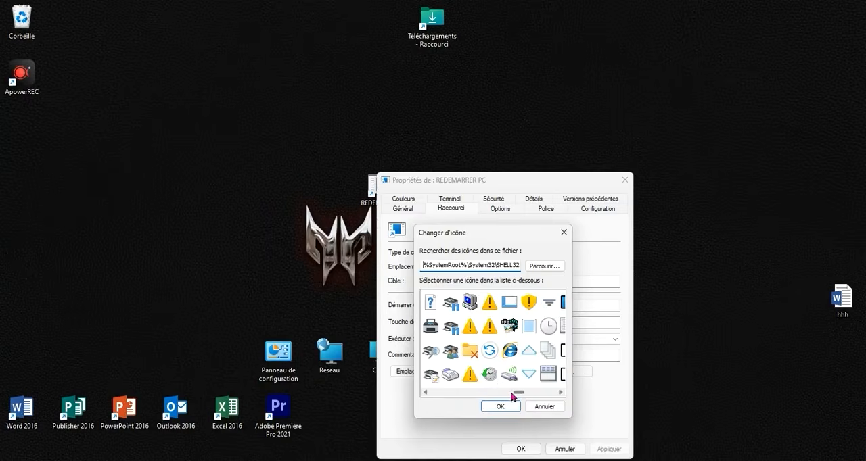
drag(517, 397, 536, 388)
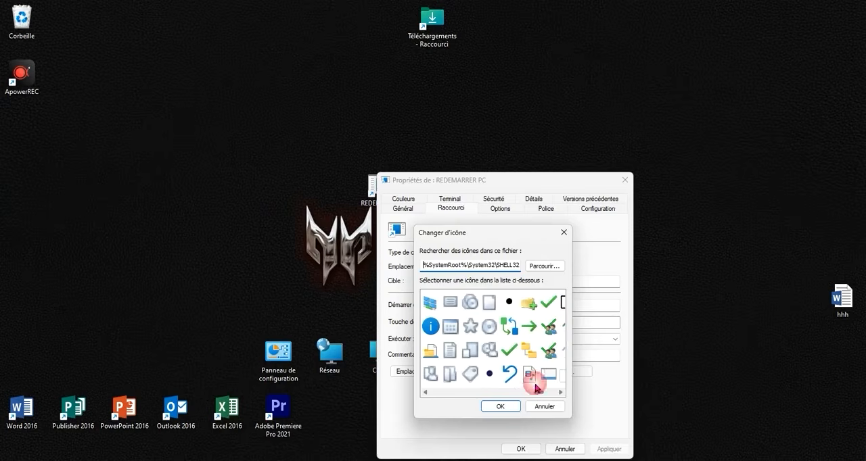
click(509, 328)
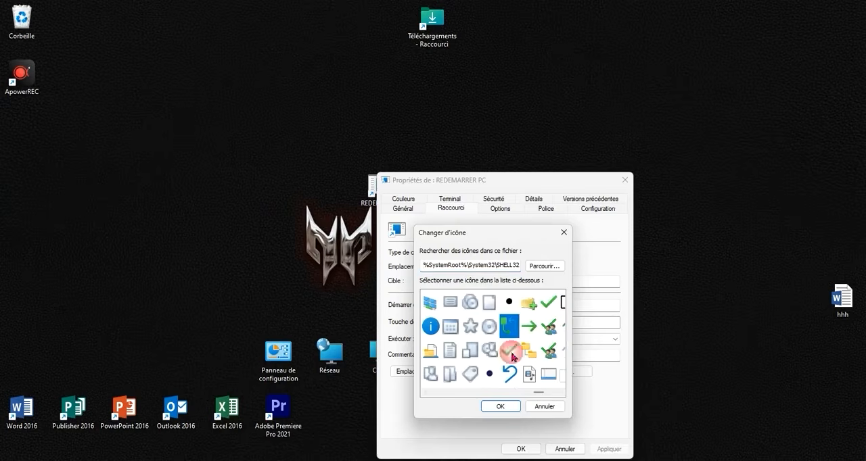
click(505, 406)
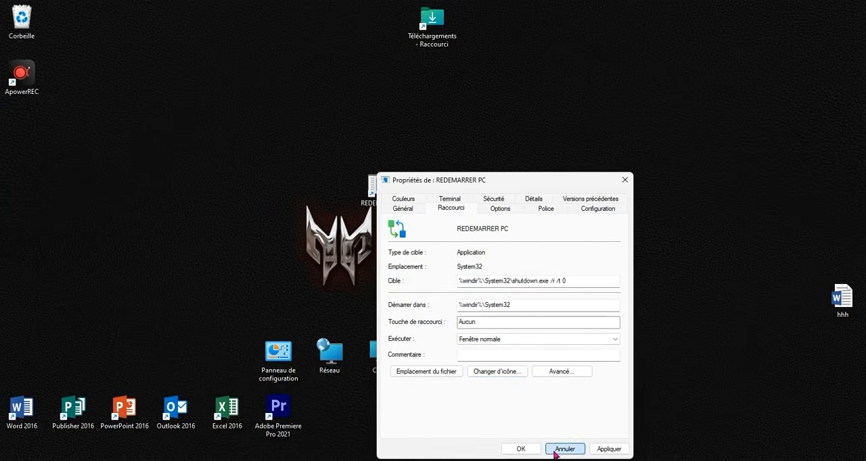
click(610, 451)
click(534, 449)
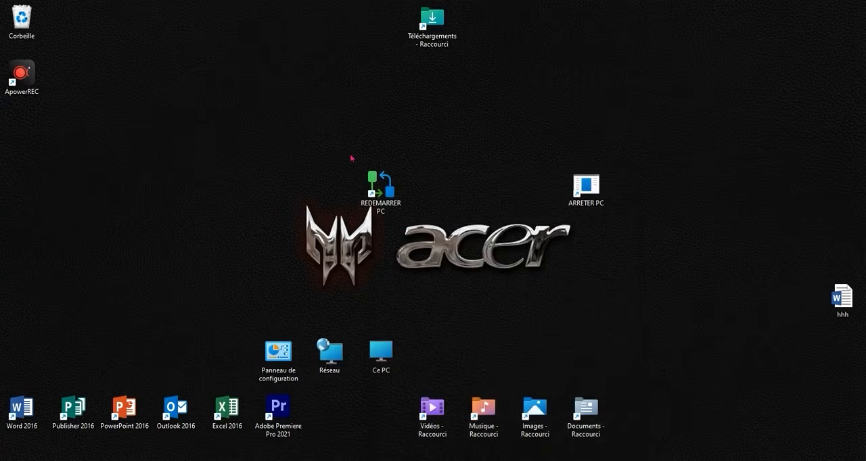
- Change the ARRETER PC shortcut's icon to the red power symbol from SHELL32 and apply the change
right_click(599, 204)
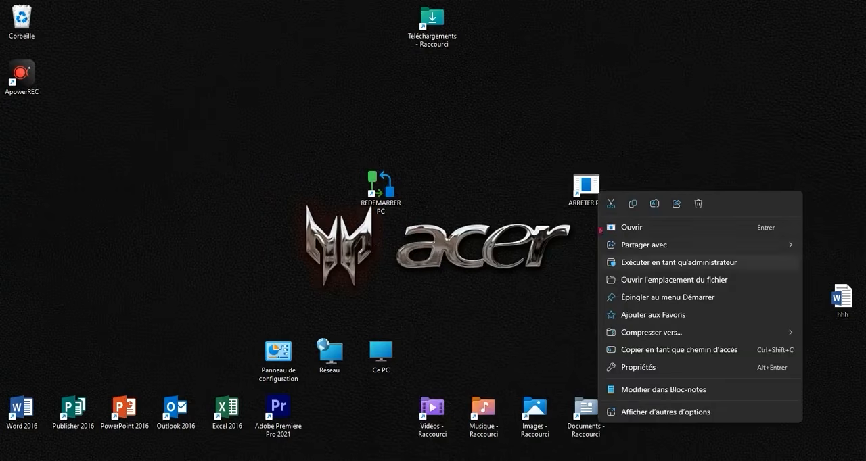
click(639, 368)
click(718, 374)
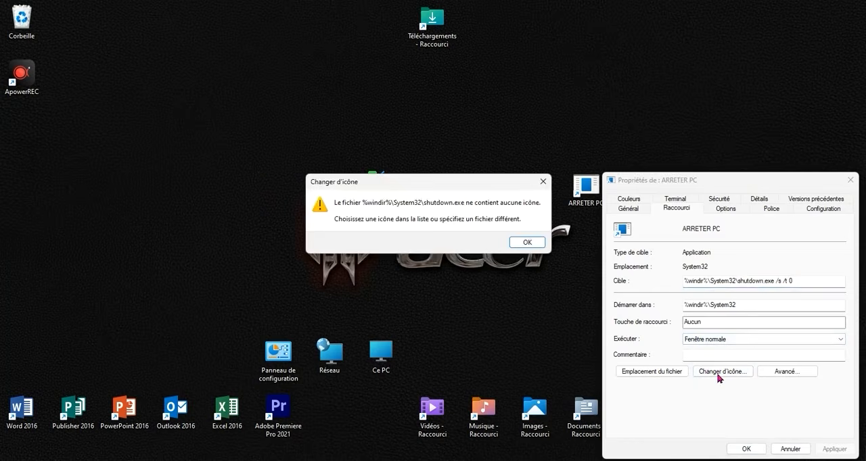
click(537, 244)
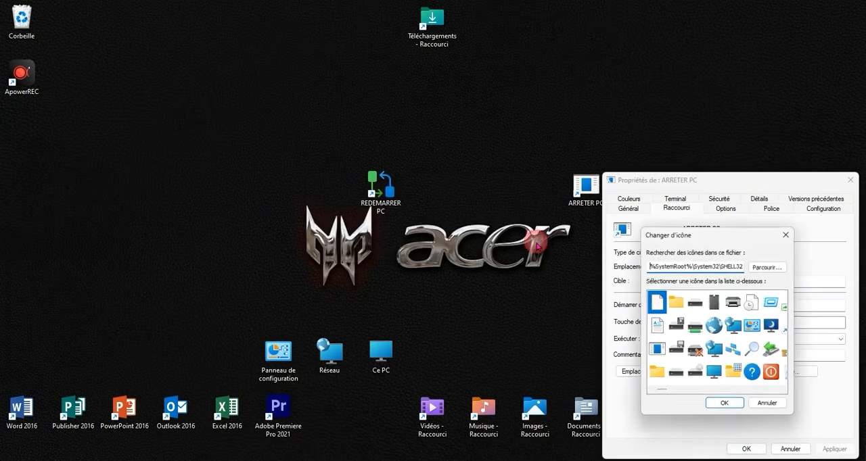
click(773, 374)
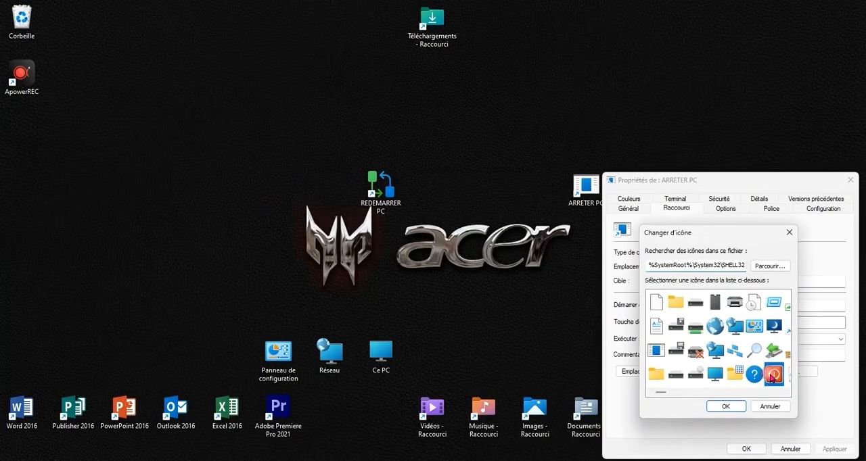
click(723, 407)
click(826, 450)
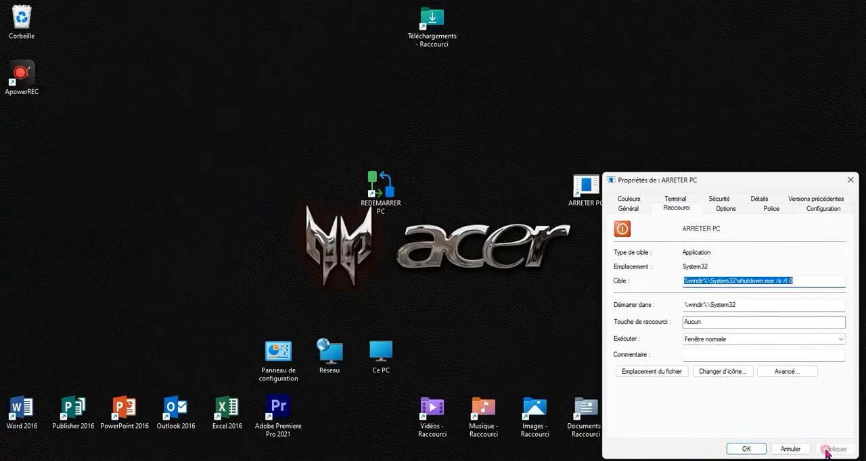
click(746, 449)
- Place the REDEMARRER PC and ARRETER PC icons side by side above the Musique and Images shortcuts
drag(586, 184, 575, 308)
drag(380, 188, 494, 350)
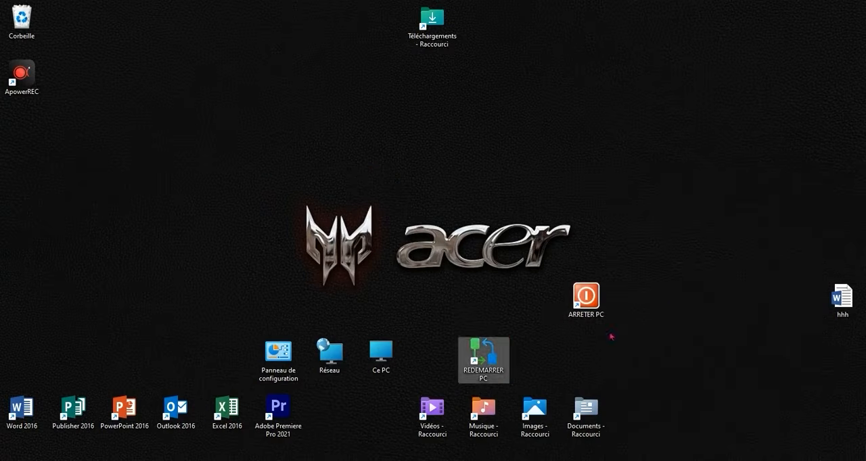
drag(585, 298, 537, 353)
click(726, 350)
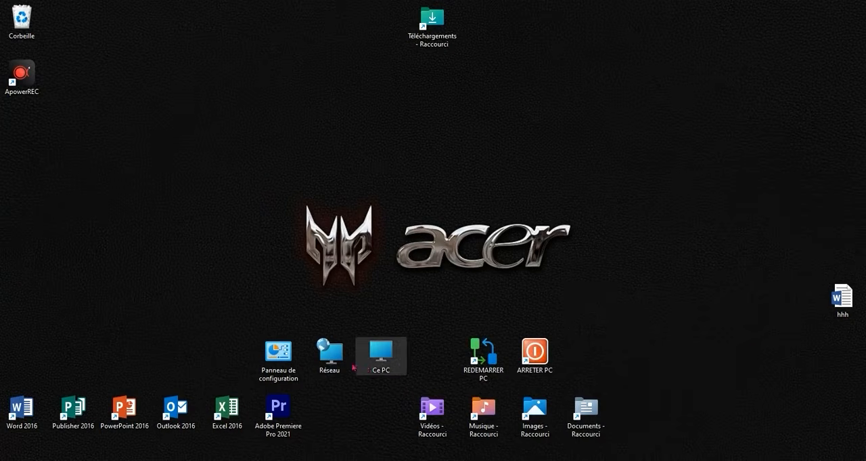
- Examine the Start menu's power options for locking, sleeping, shutting down and restarting the PC, and close the menu
key(super)
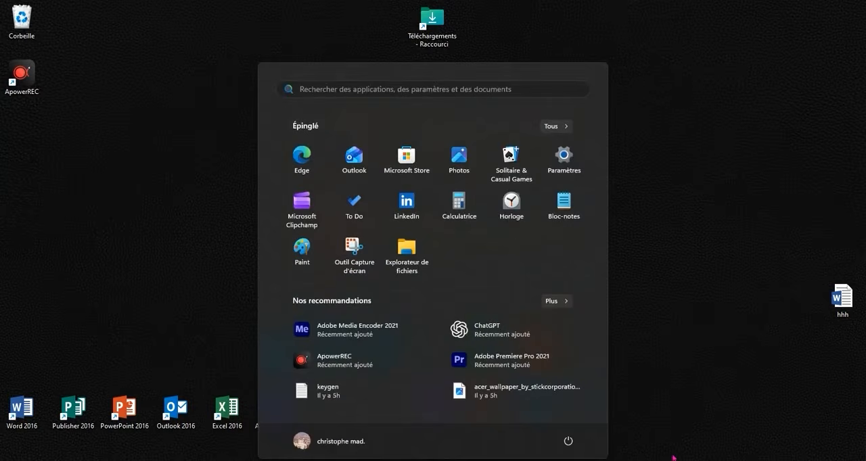
click(568, 441)
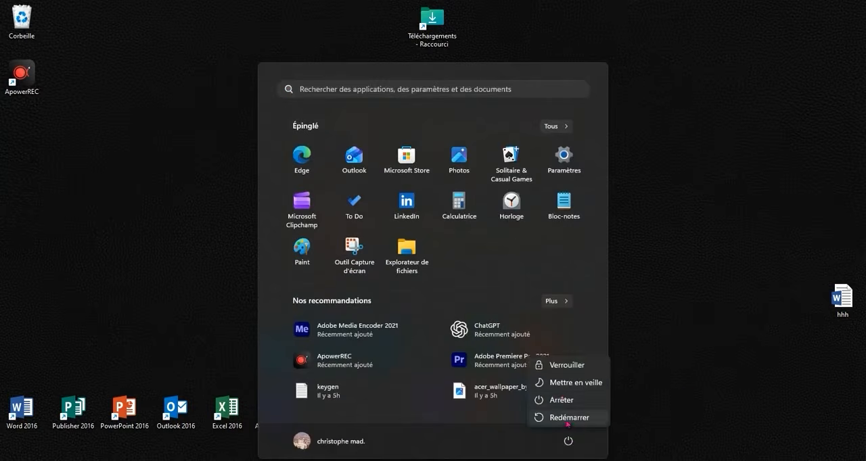
click(686, 395)
click(650, 332)
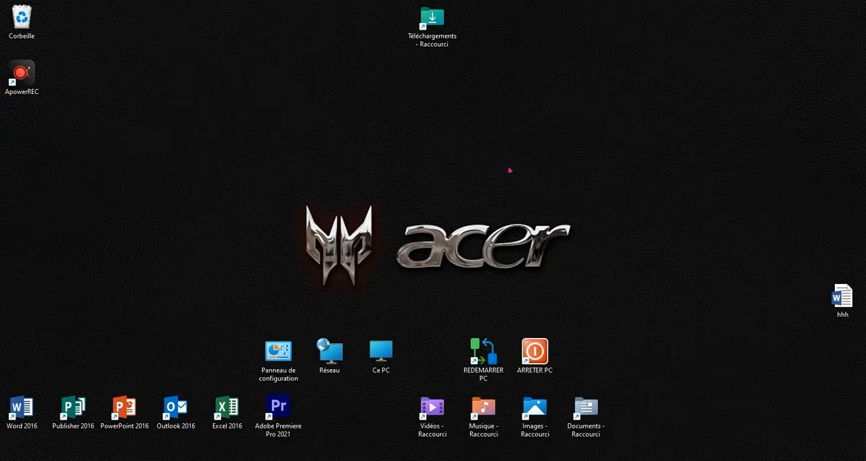
- Move the Téléchargements shortcut into the folder row, directly beside the Vidéos shortcut
drag(436, 24, 397, 405)
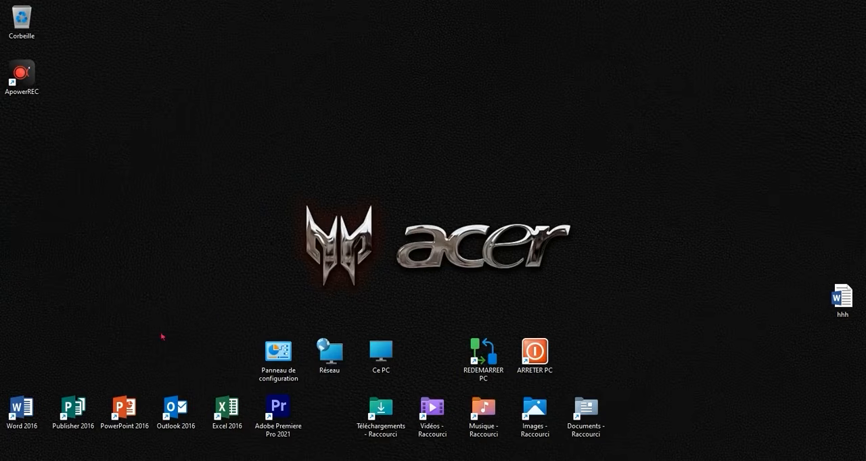
- Look at the Widgets board and close it again
key(super+w)
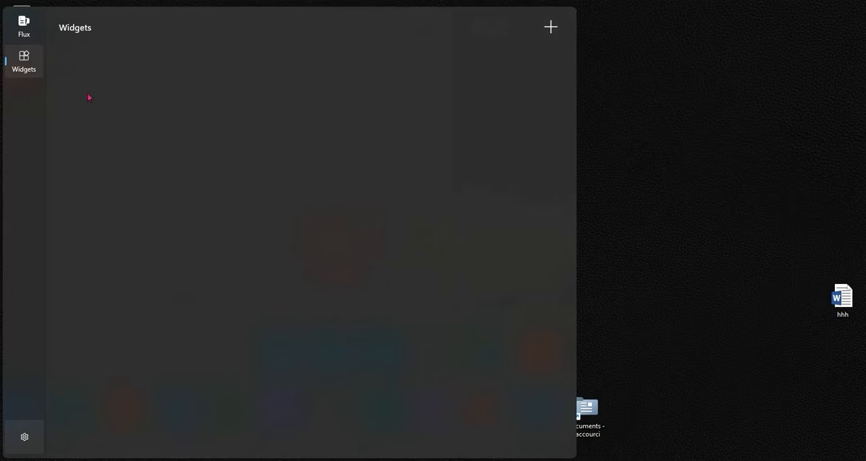
click(589, 284)
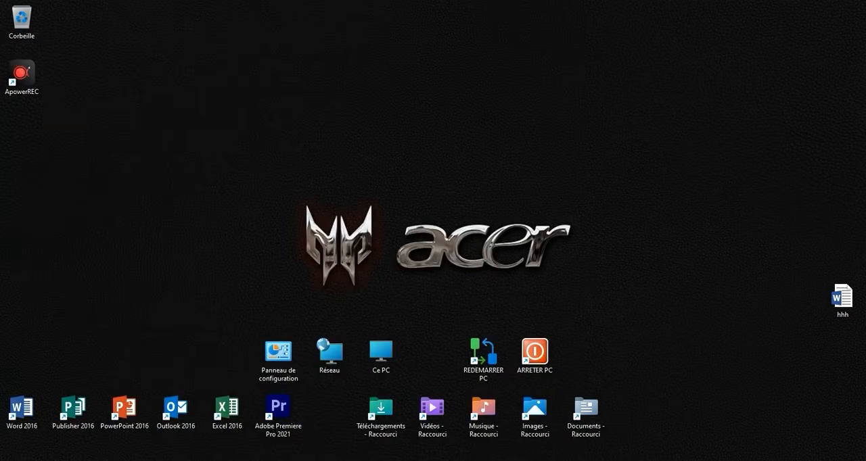
key(super+w)
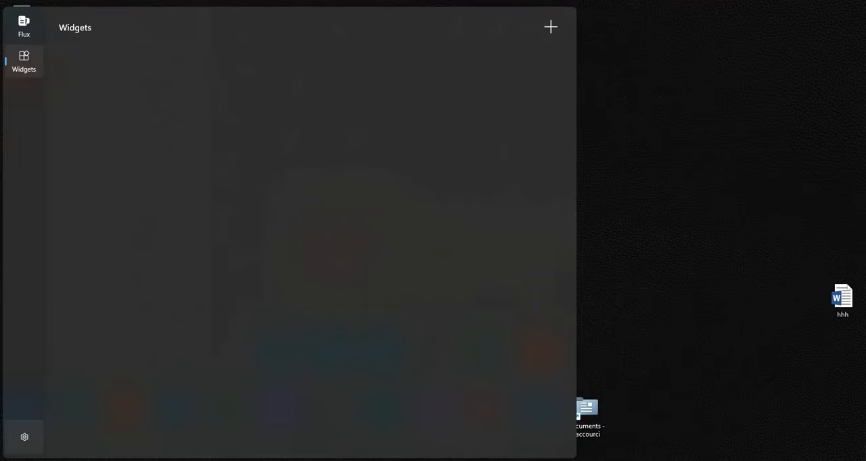
click(597, 301)
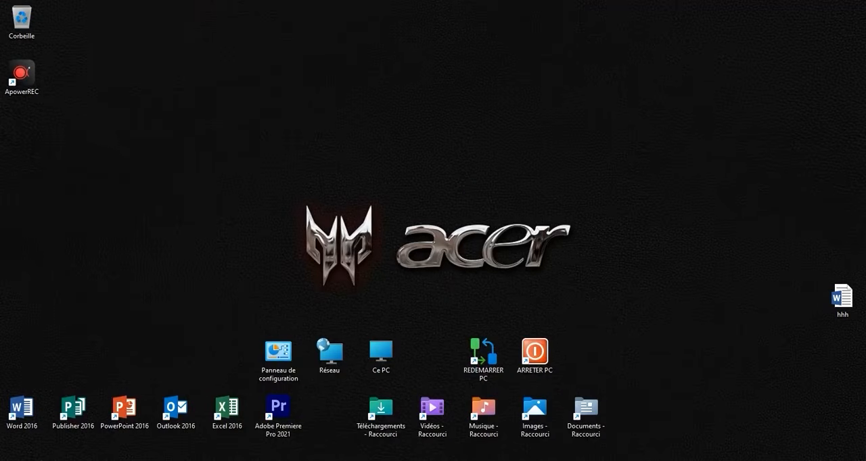
- Disable Widgets in the taskbar settings and review the display options for Rechercher
right_click(287, 460)
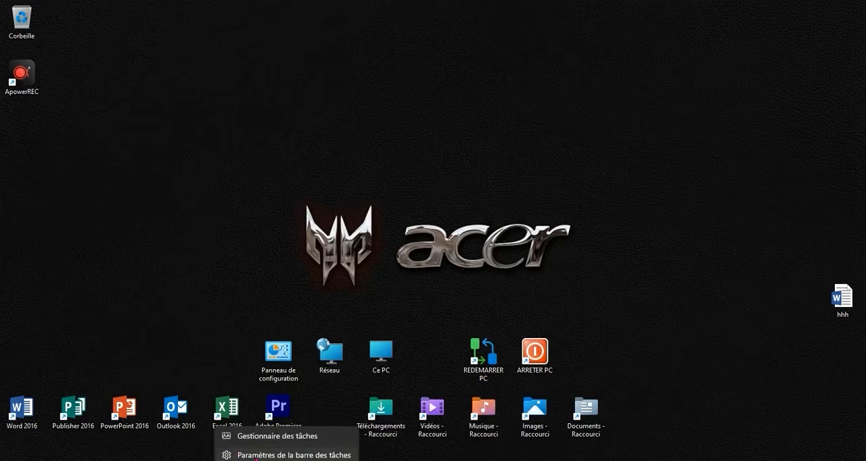
click(255, 457)
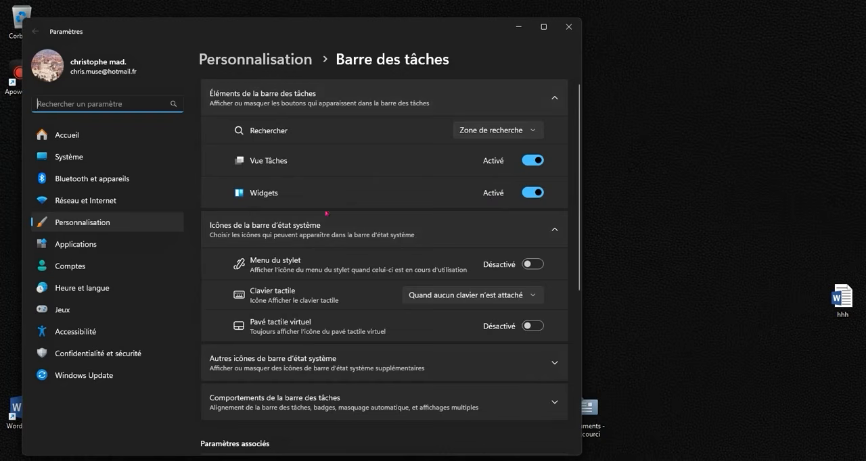
click(527, 194)
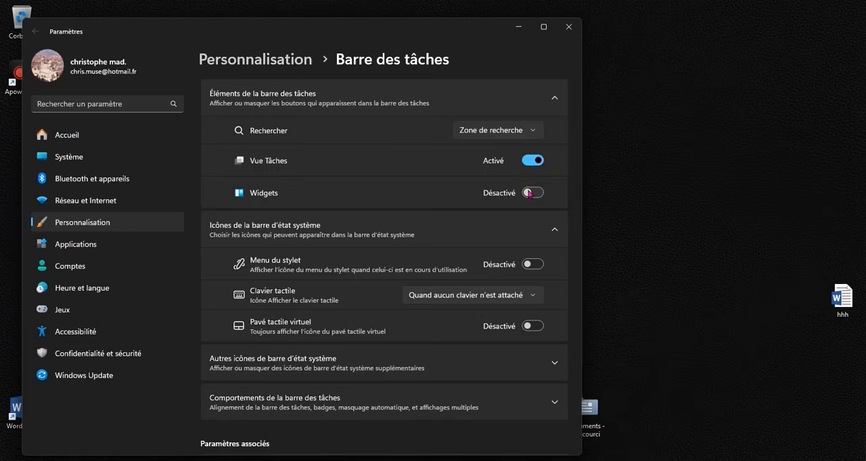
click(503, 130)
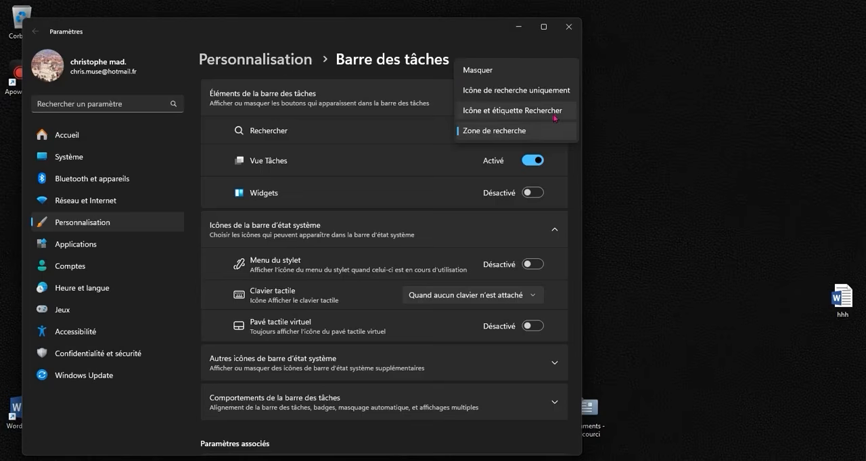
click(420, 184)
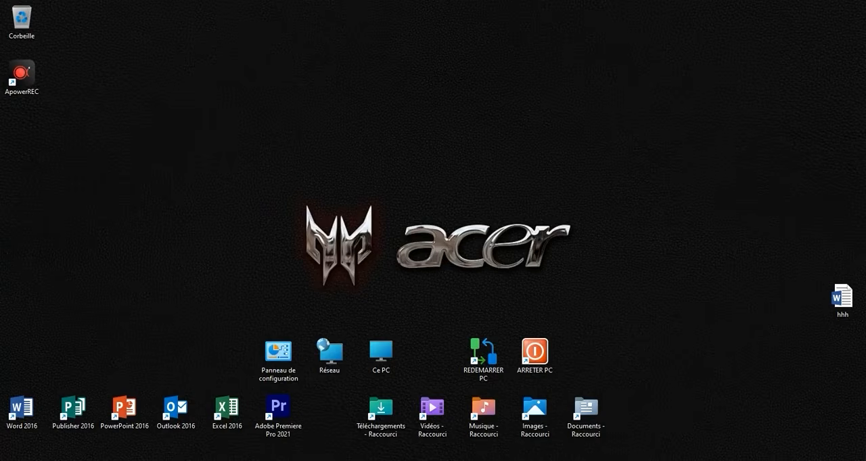
- Open the Barre des tâches page of the desktop's personalization settings
right_click(344, 152)
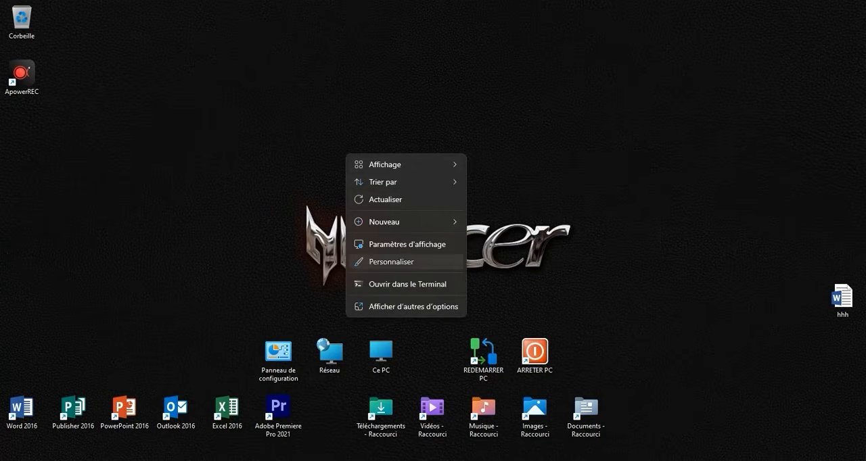
click(391, 262)
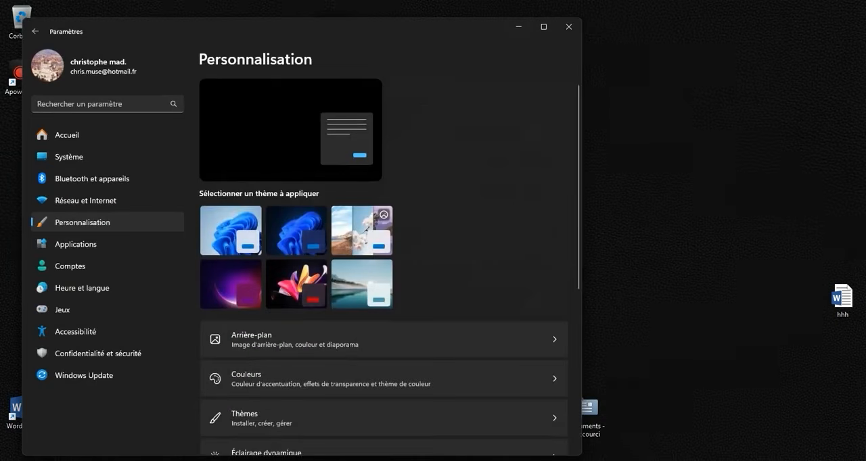
scroll(383, 266, down, 4)
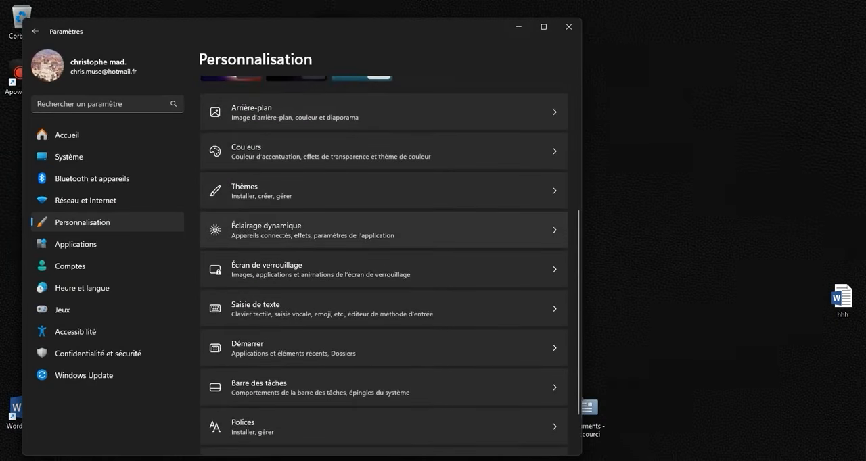
scroll(383, 266, down, 1)
click(383, 330)
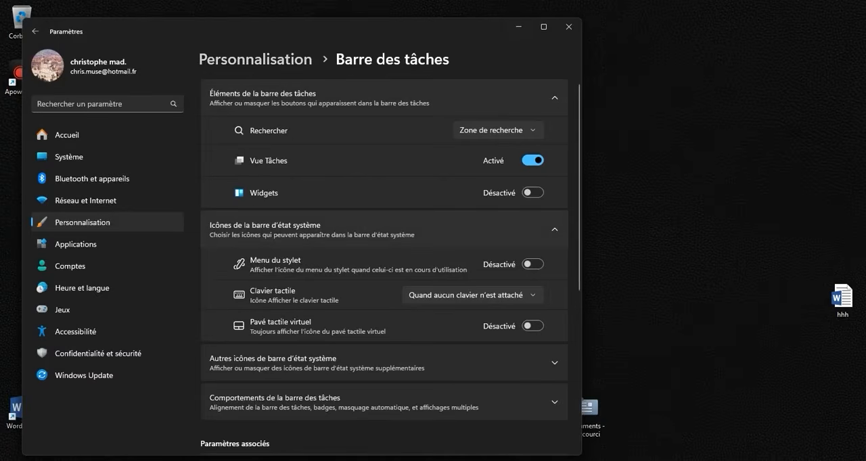
- Set the taskbar alignment to Gauche in the taskbar behaviours, and close the settings
scroll(384, 266, down, 4)
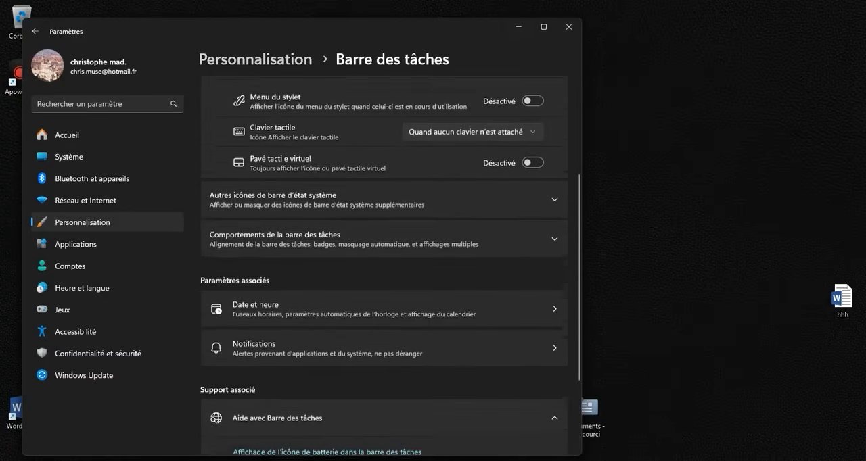
scroll(384, 266, up, 2)
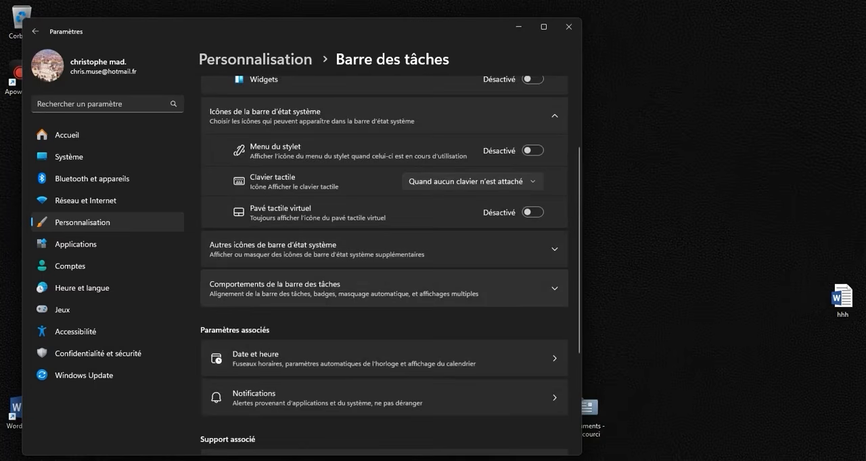
click(296, 291)
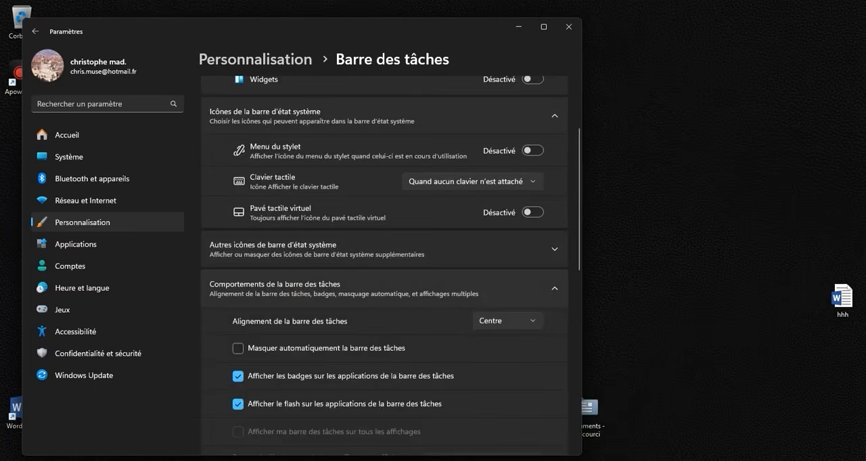
scroll(384, 265, down, 2)
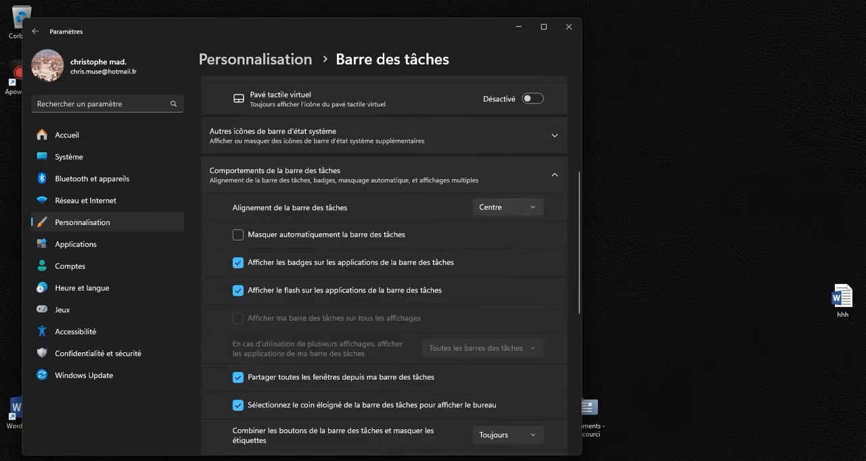
click(506, 207)
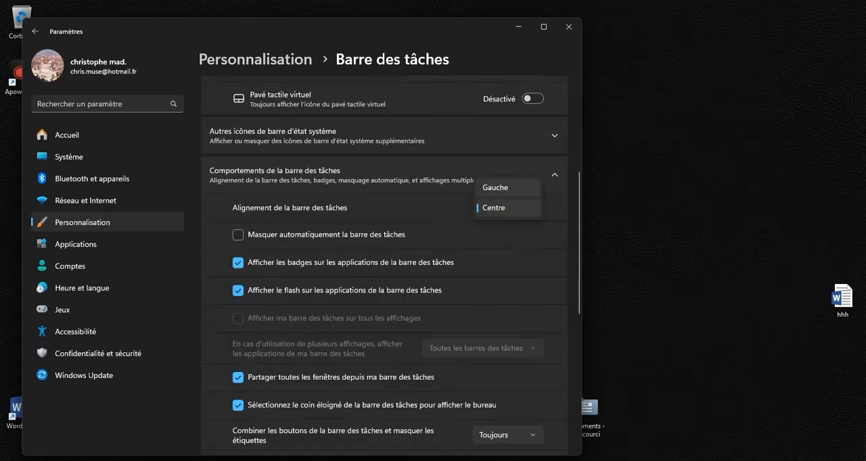
click(495, 188)
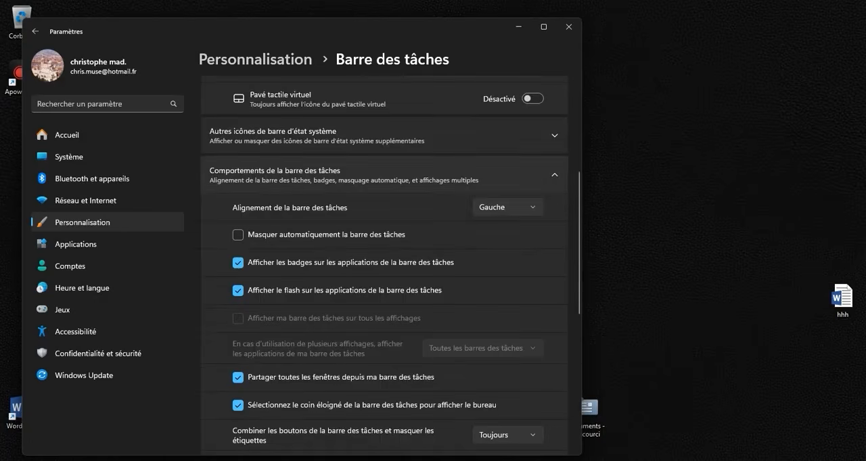
scroll(390, 266, down, 6)
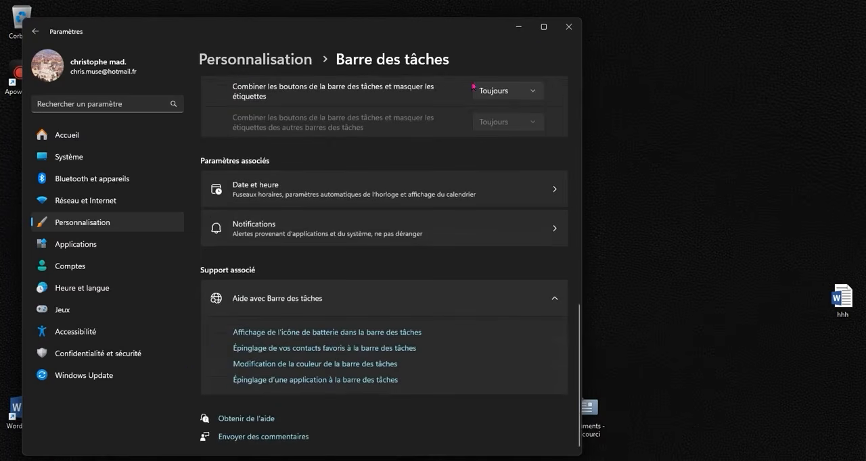
click(563, 30)
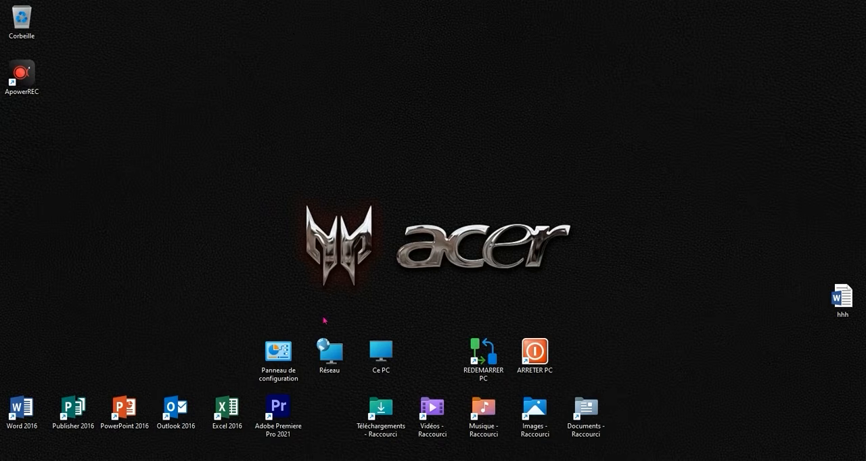
right_click(254, 222)
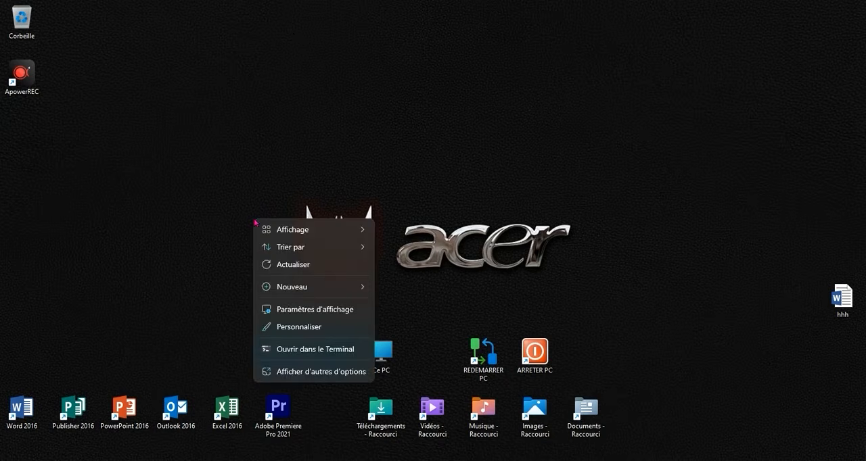
click(155, 197)
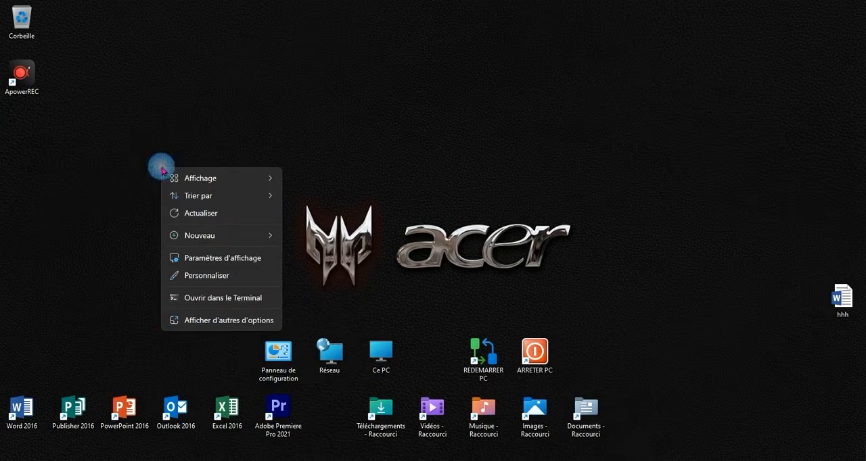
right_click(161, 169)
click(153, 159)
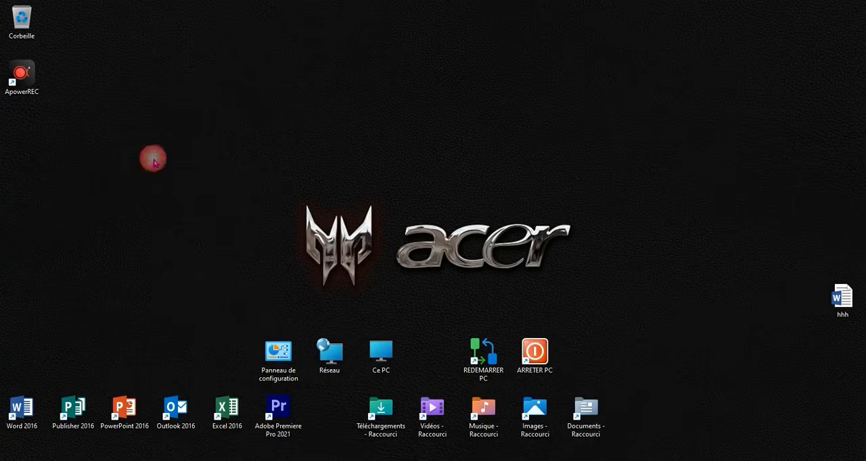
- Display the desktop icons at the Grandes icônes size
right_click(202, 162)
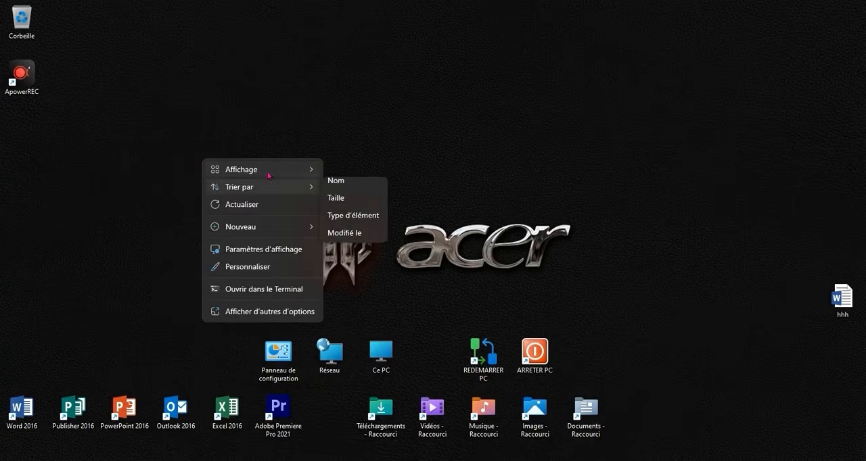
mouse_move(267, 172)
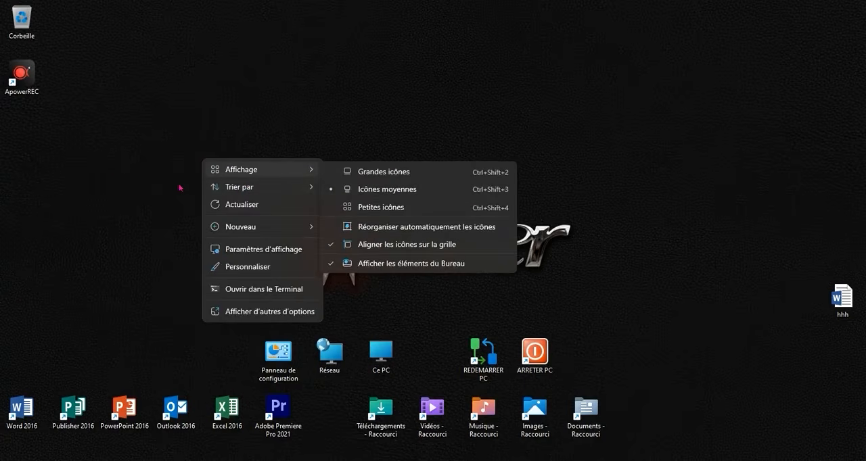
click(351, 171)
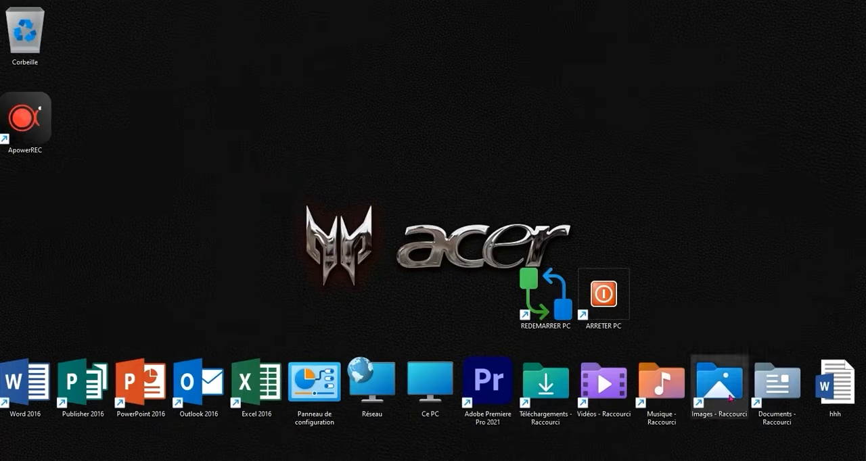
- Set the desktop icon size back to Icônes moyennes
right_click(277, 195)
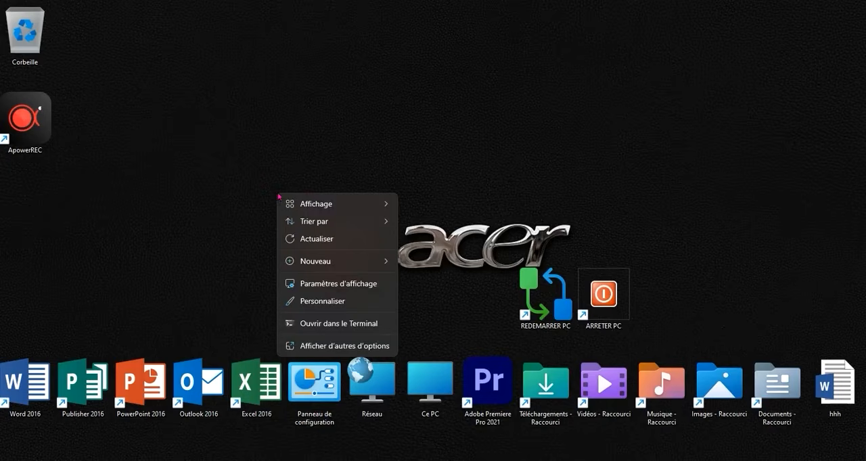
mouse_move(366, 203)
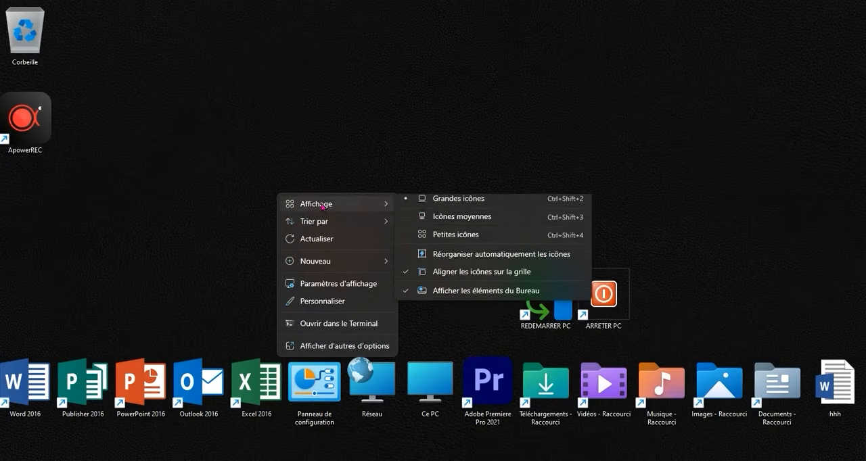
click(426, 222)
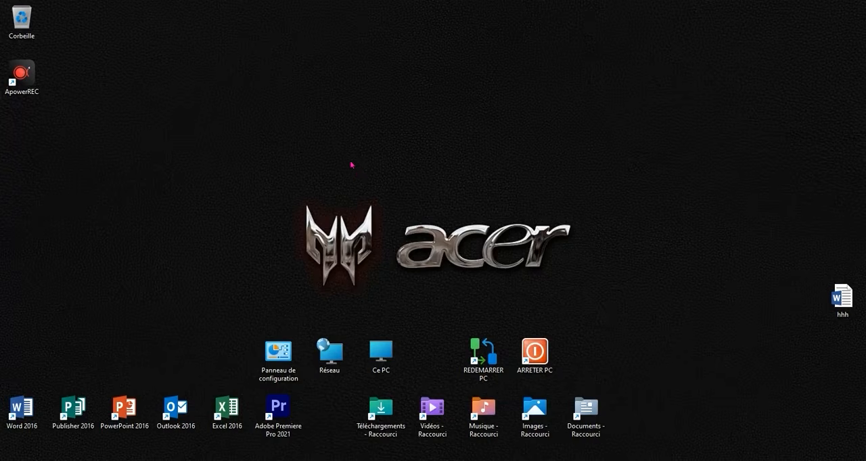
- Set the screen resolution to 1366 × 768 in the display settings, keep the change, and minimize the settings window
right_click(347, 157)
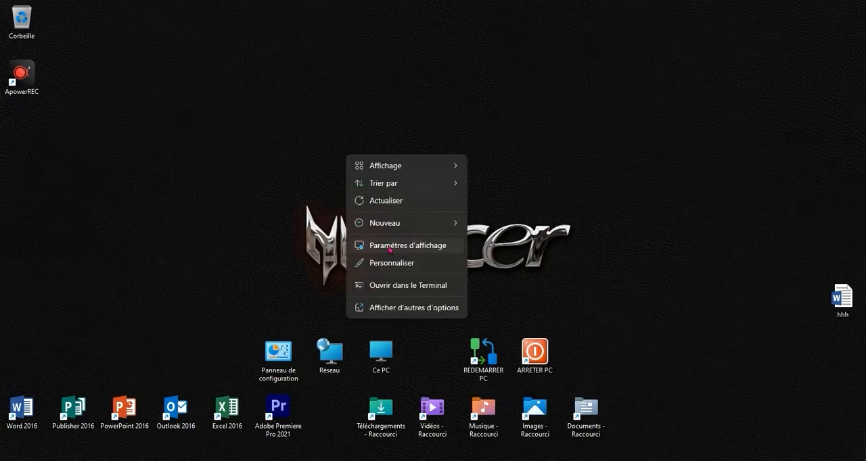
right_click(264, 148)
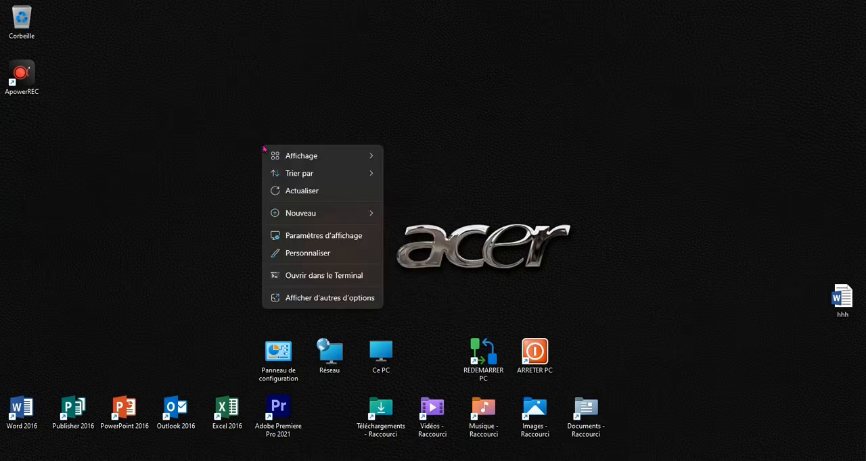
click(319, 234)
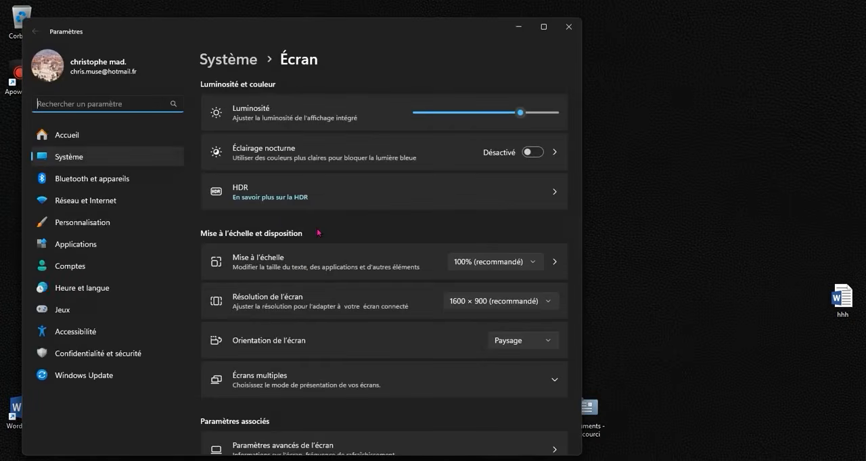
click(484, 303)
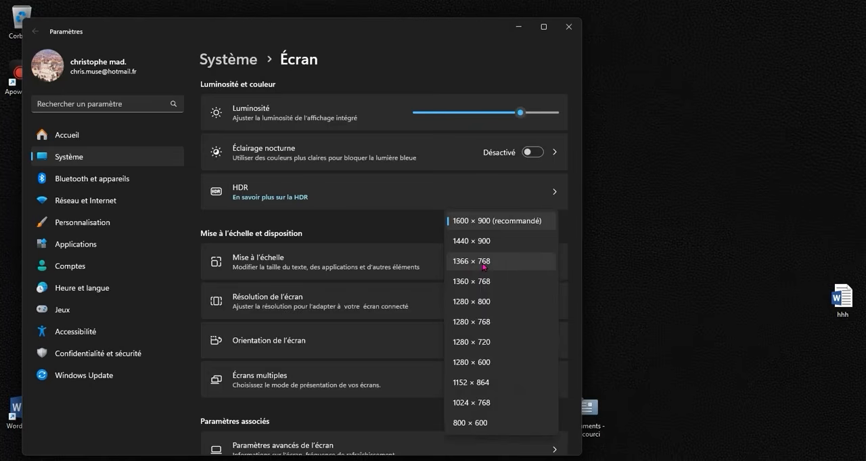
click(483, 265)
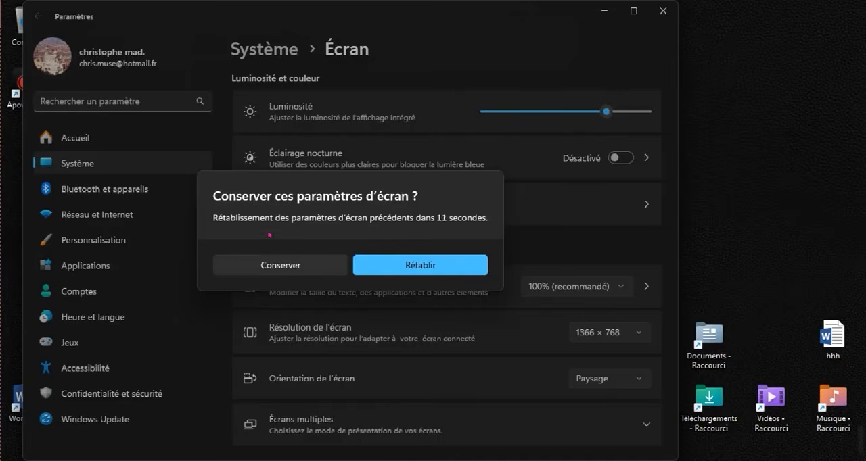
click(278, 265)
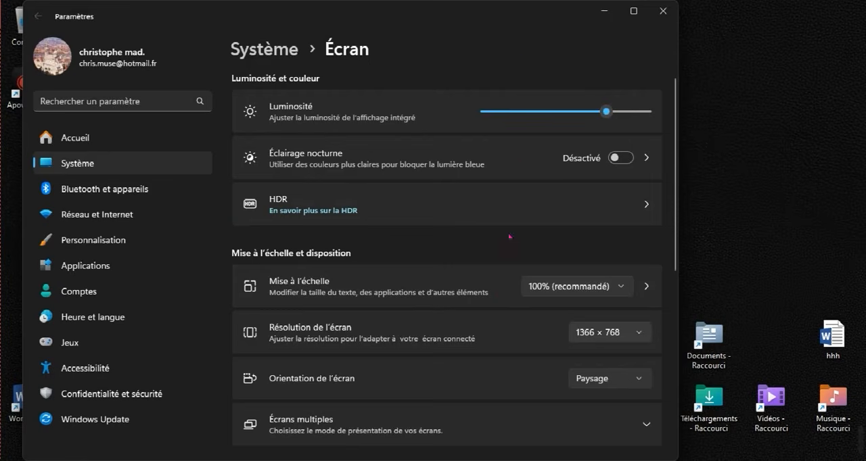
click(604, 11)
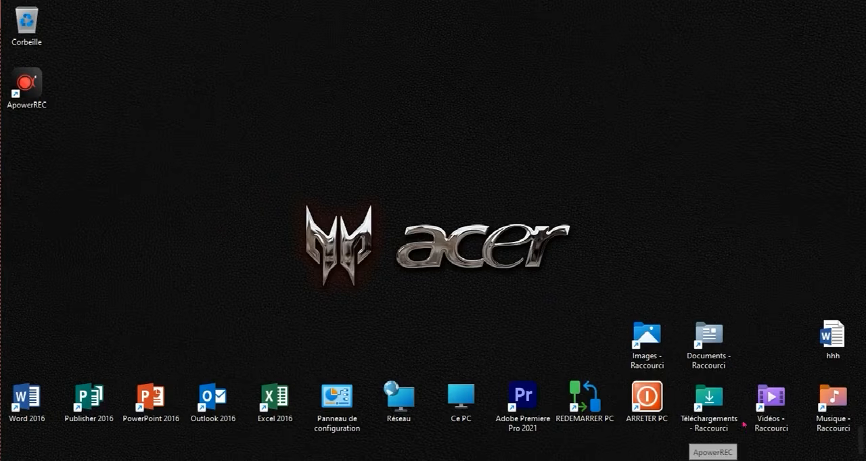
- Set the screen resolution back to 1600 × 900 (recommandé) in the display settings and keep the change
right_click(206, 188)
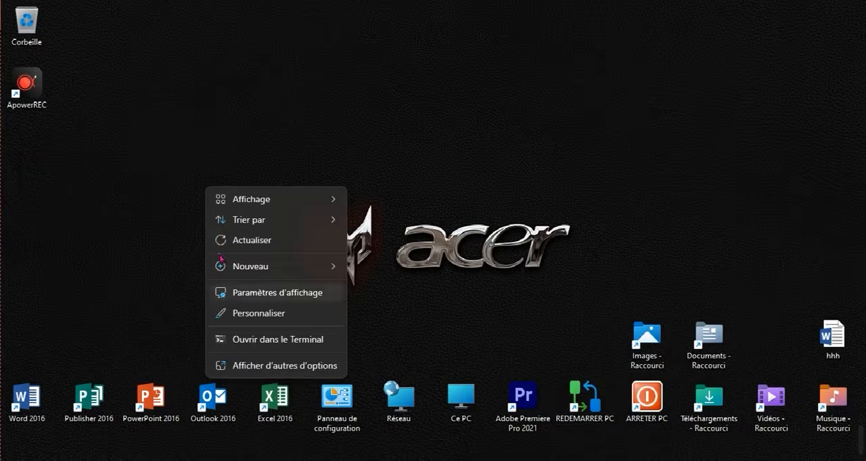
click(229, 292)
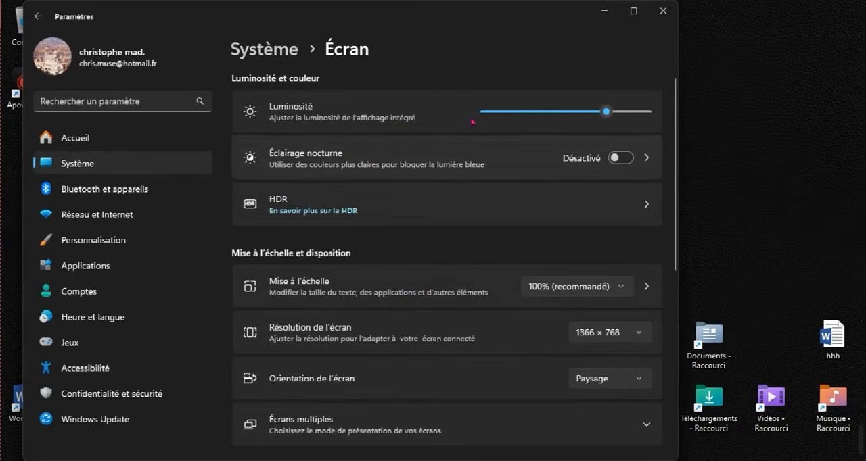
click(587, 333)
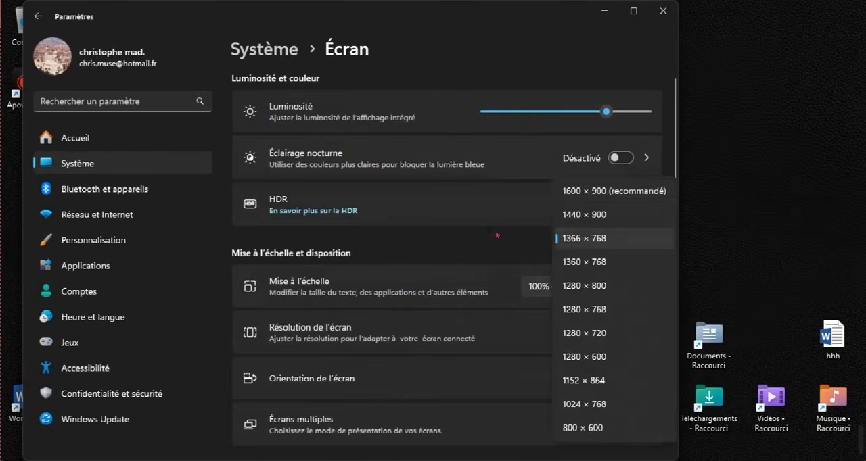
click(613, 191)
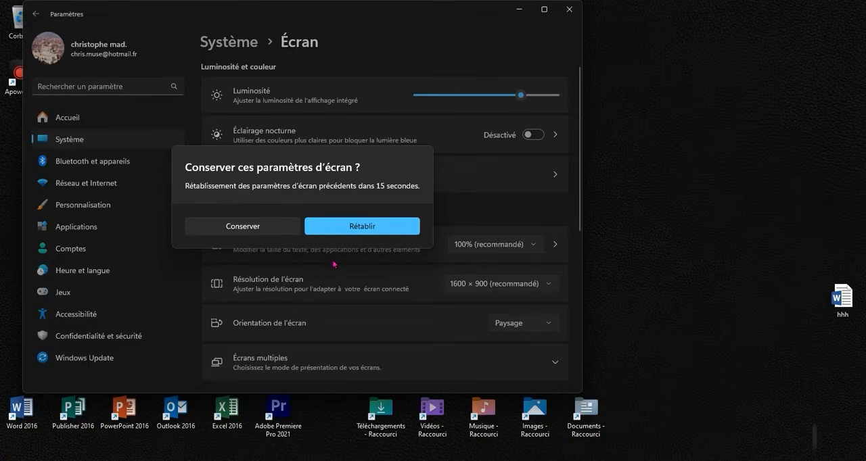
click(259, 232)
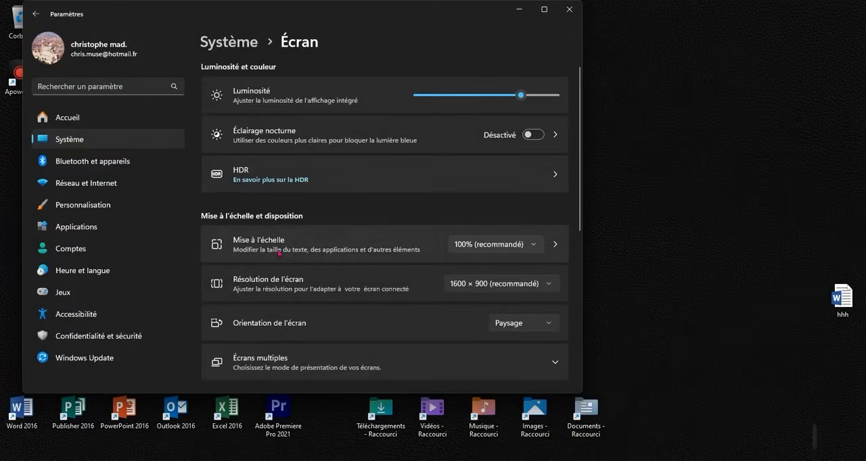
- Set the display scaling (Mise à l'échelle) to 125% and minimize the settings window to show the desktop
click(468, 249)
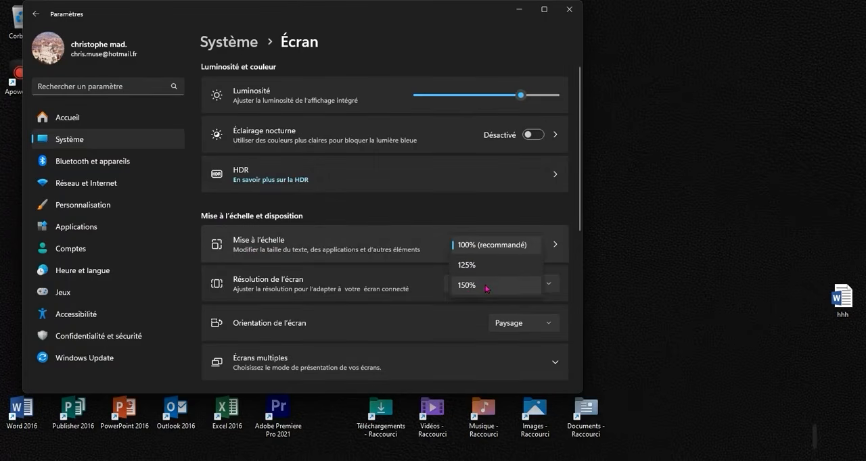
click(467, 265)
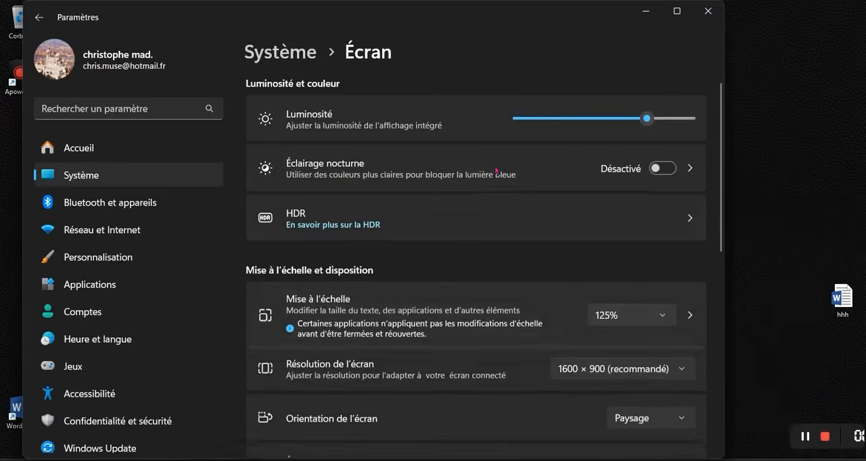
click(646, 11)
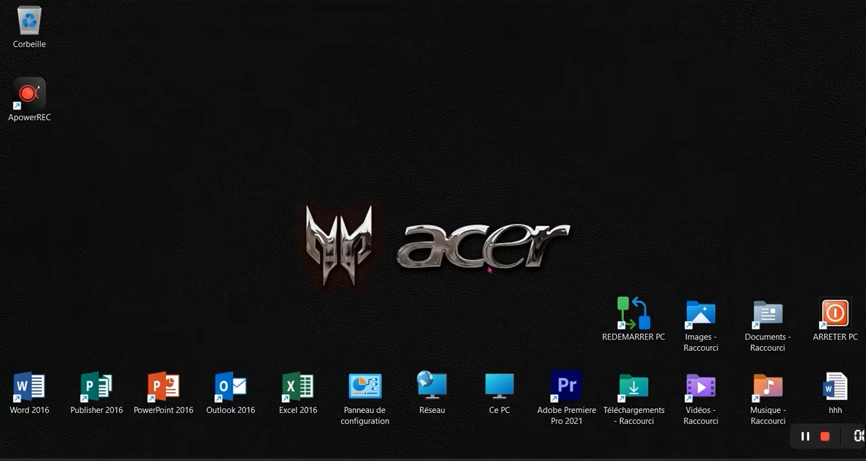
- Return the display scaling to 100% (recommandé) in the display settings and close them
right_click(425, 201)
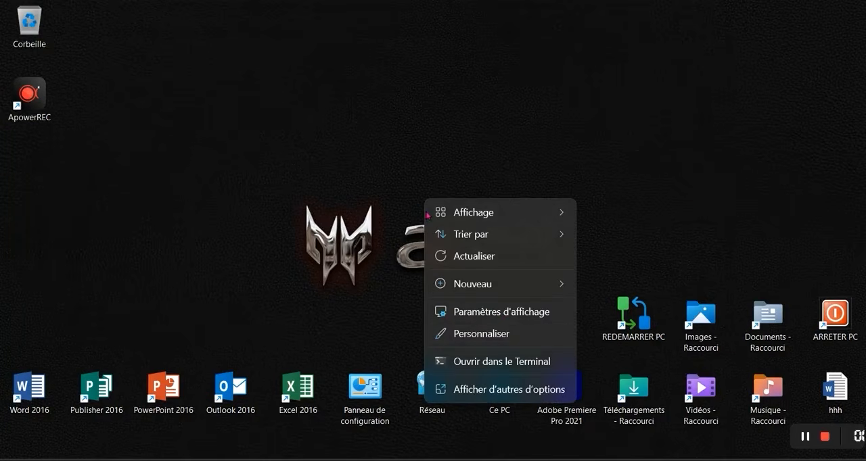
click(501, 313)
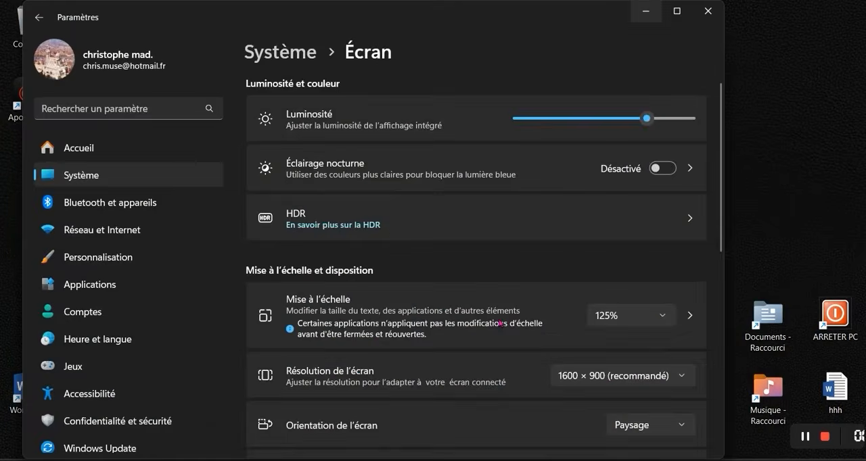
click(615, 318)
click(620, 235)
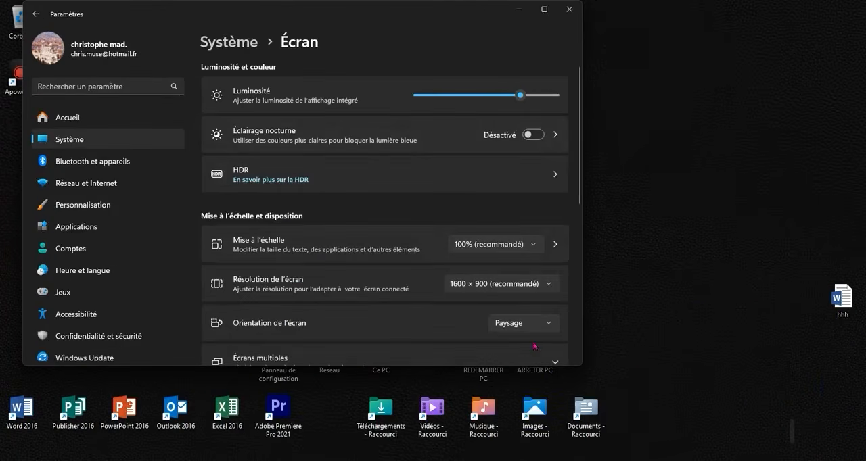
click(569, 8)
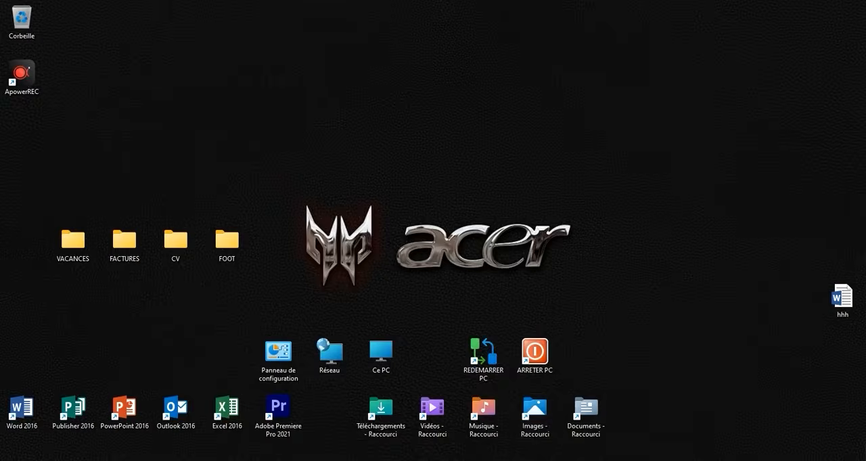
- Switch to Chrome and search Google for PAINTER FOLDER
click(530, 460)
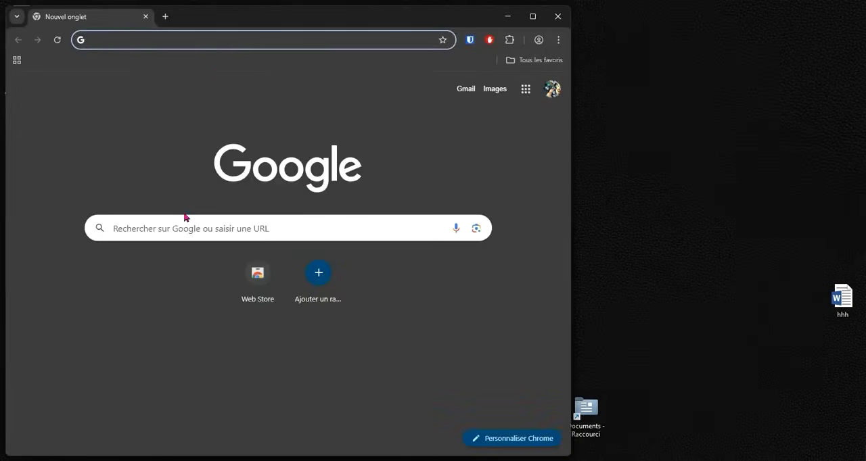
click(192, 225)
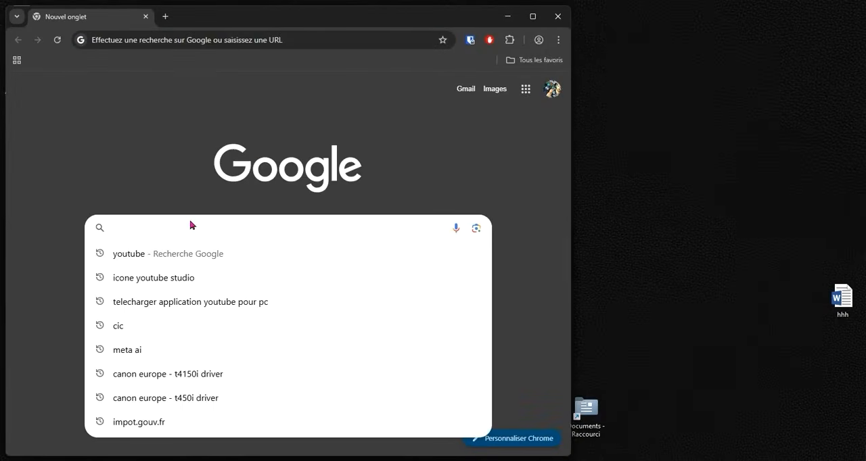
text(PAINTER)
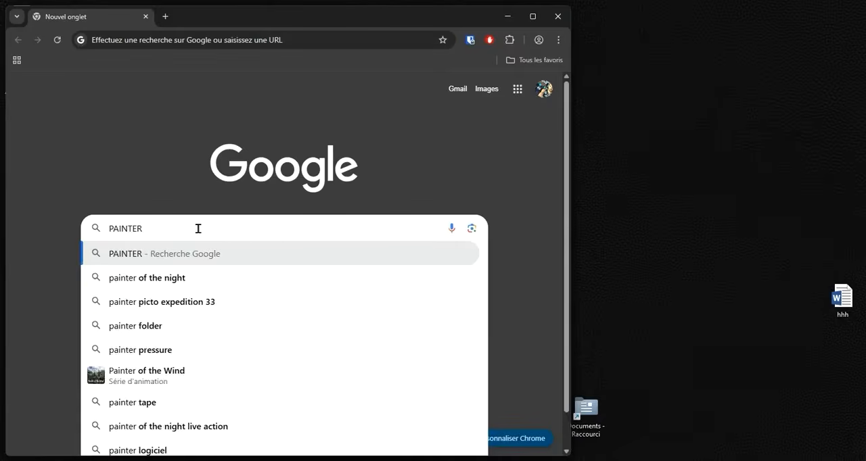
text( FOLDER)
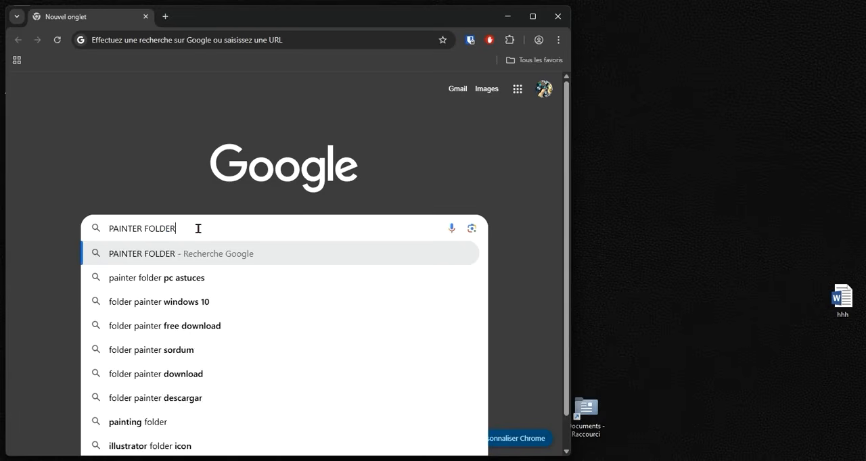
key(Return)
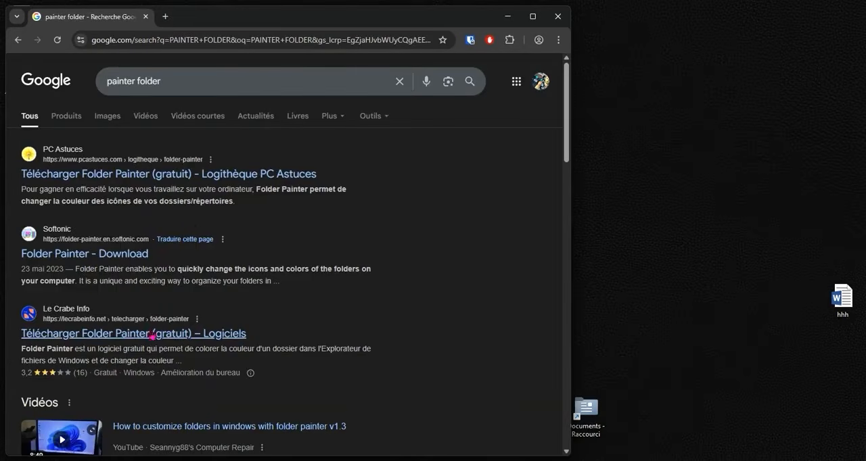
- Open the Le Crabe Info download page for Folder Painter from the search results and maximize the browser window
click(105, 338)
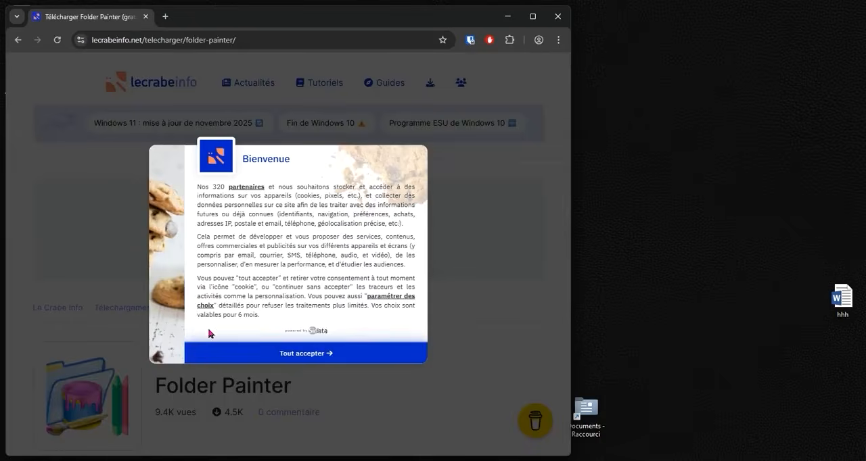
click(218, 344)
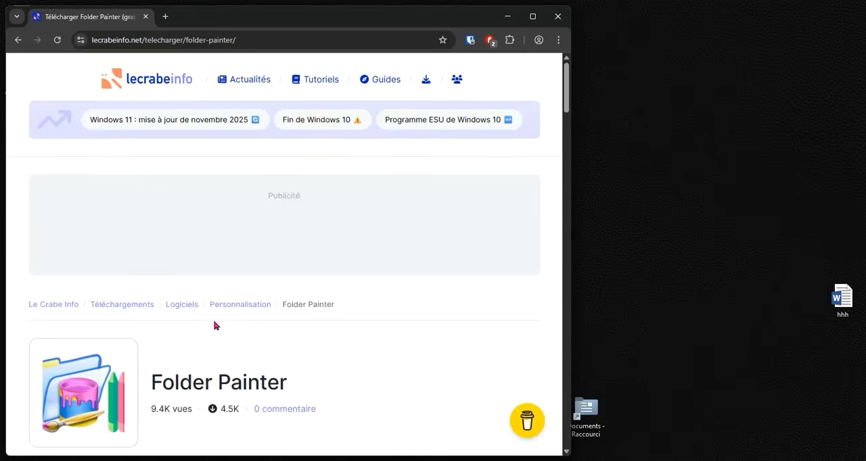
scroll(213, 321, down, 4)
scroll(214, 321, up, 3)
scroll(213, 321, down, 1)
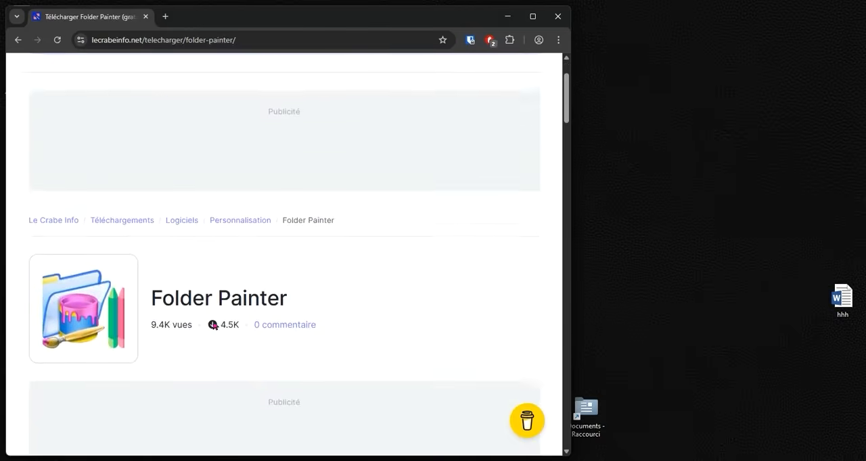
scroll(213, 325, down, 2)
scroll(213, 325, up, 3)
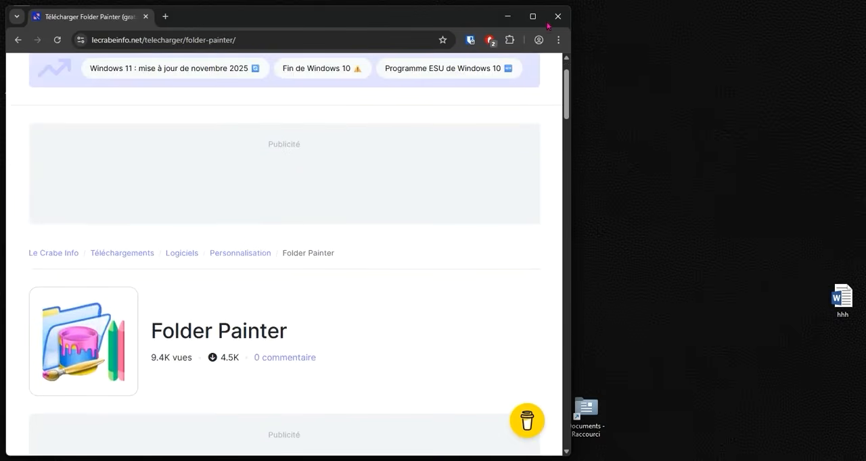
click(532, 15)
- Download Folder Painter from the Le Crabe Info page as FolderPainter.zip
scroll(527, 230, down, 5)
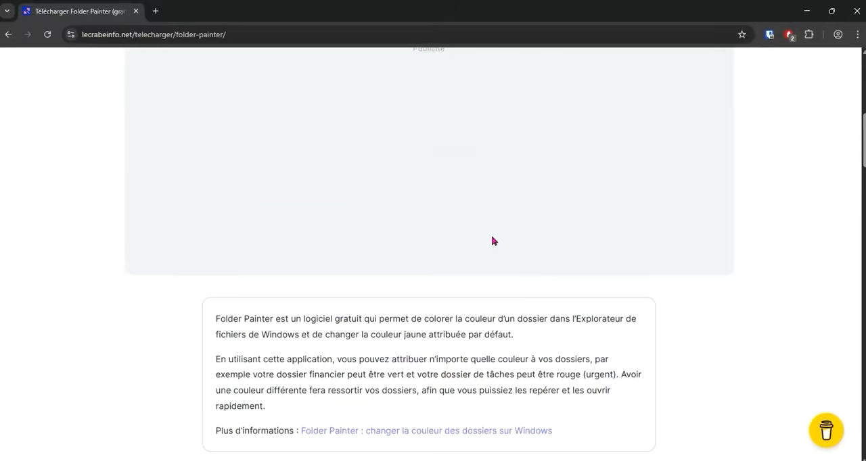
scroll(492, 241, down, 8)
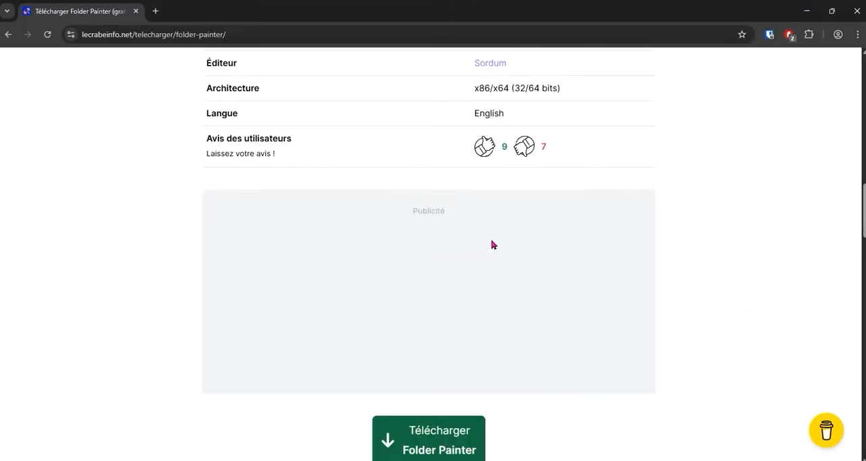
scroll(492, 245, down, 6)
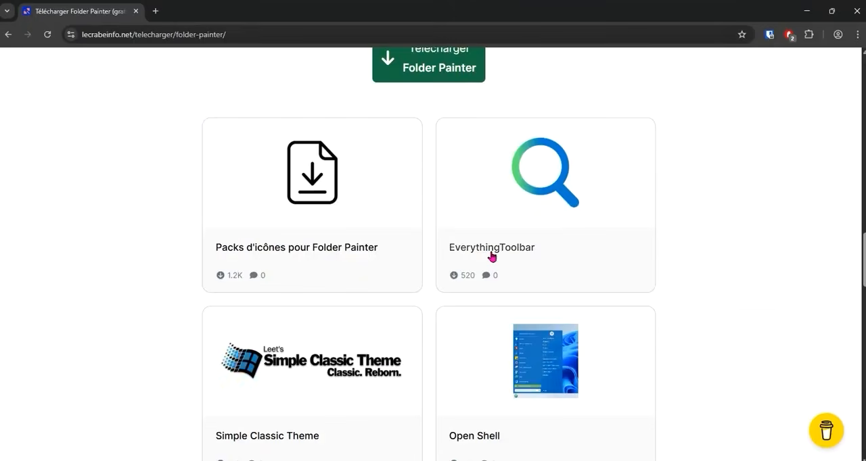
scroll(491, 256, up, 7)
scroll(489, 256, down, 4)
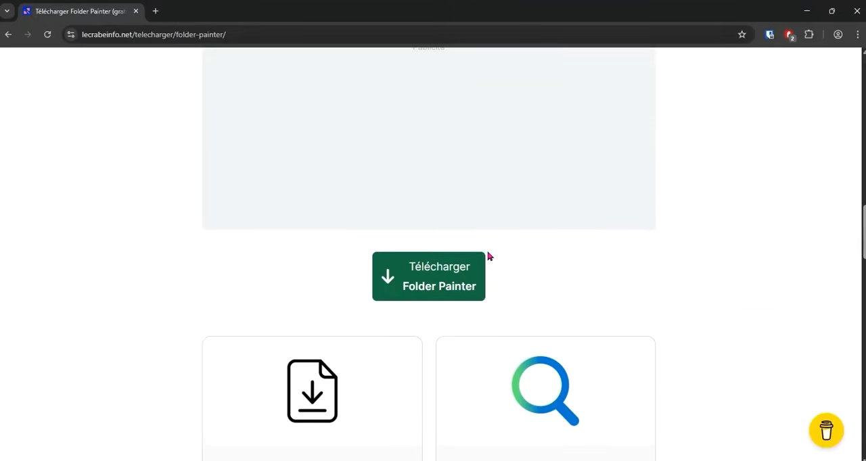
click(432, 285)
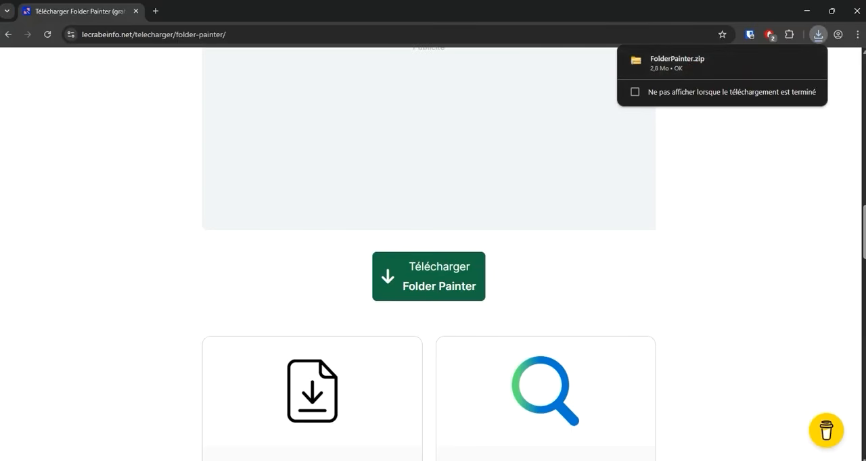
- Close the browser and open the Téléchargements folder through its desktop shortcut
click(856, 11)
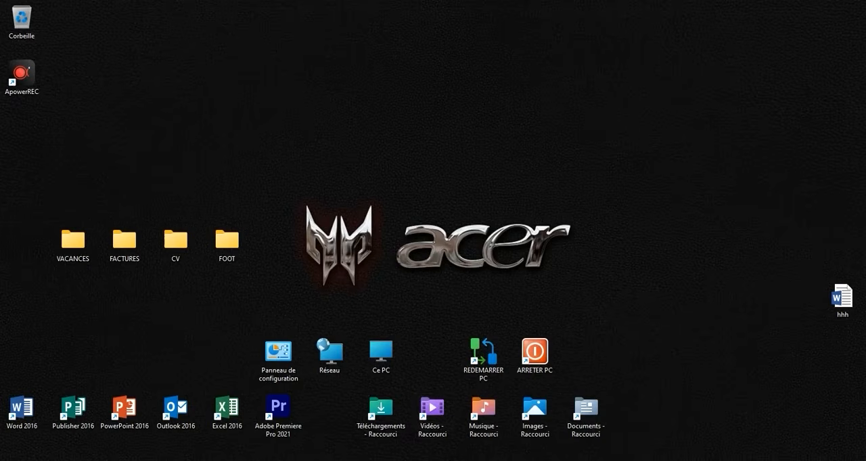
double_click(379, 421)
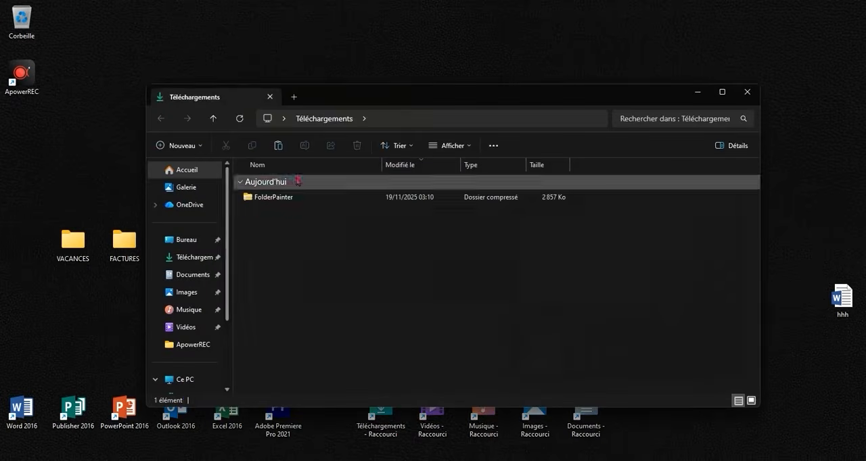
- Extract the FolderPainter archive to the proposed FolderPainter folder in Downloads
click(291, 197)
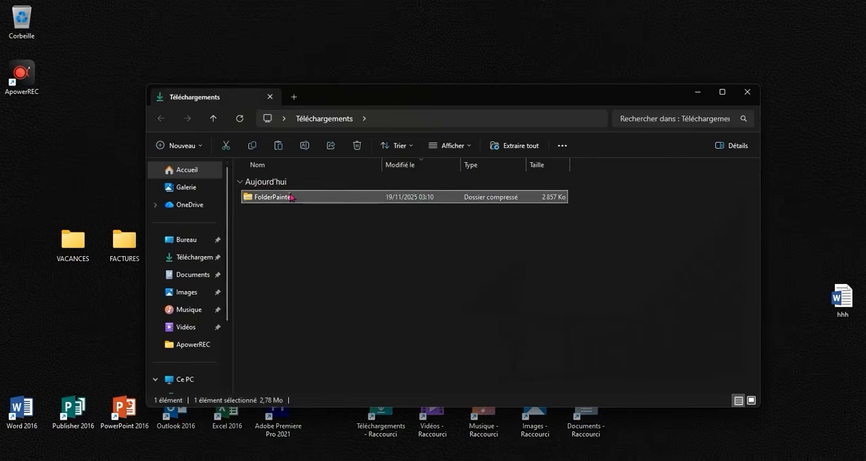
right_click(292, 196)
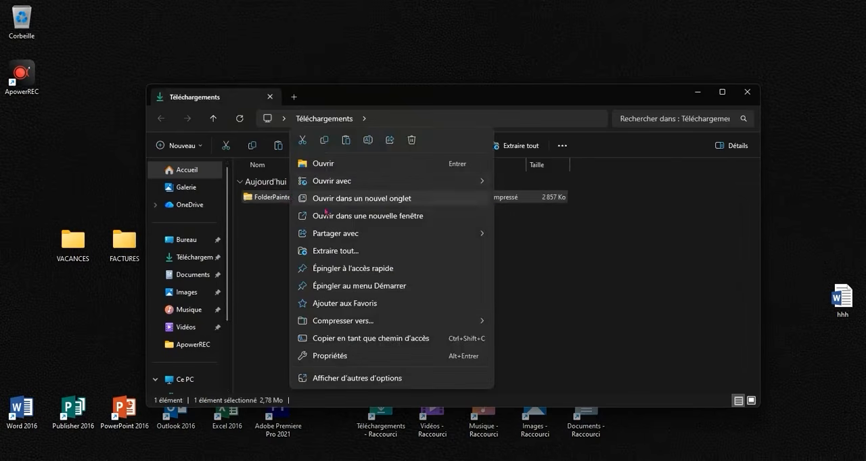
click(335, 251)
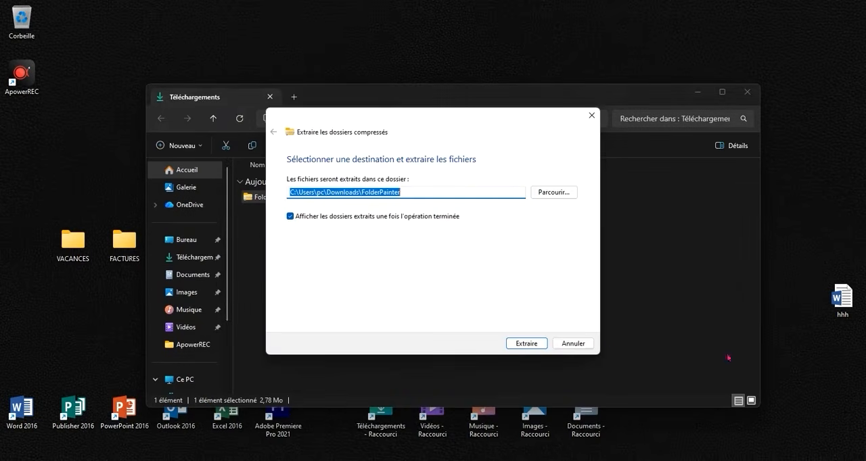
click(537, 342)
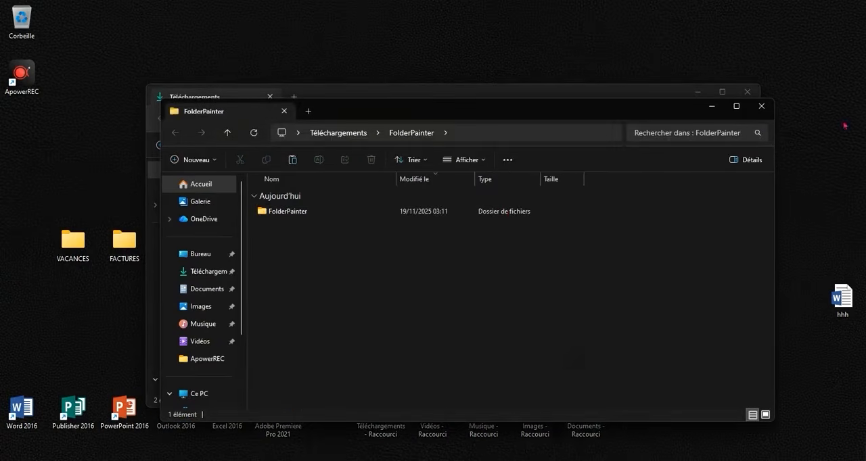
- Install the folder icon context menu using FolderPainter_x64 from the extracted FolderPainter subfolder, and close all open windows
double_click(362, 211)
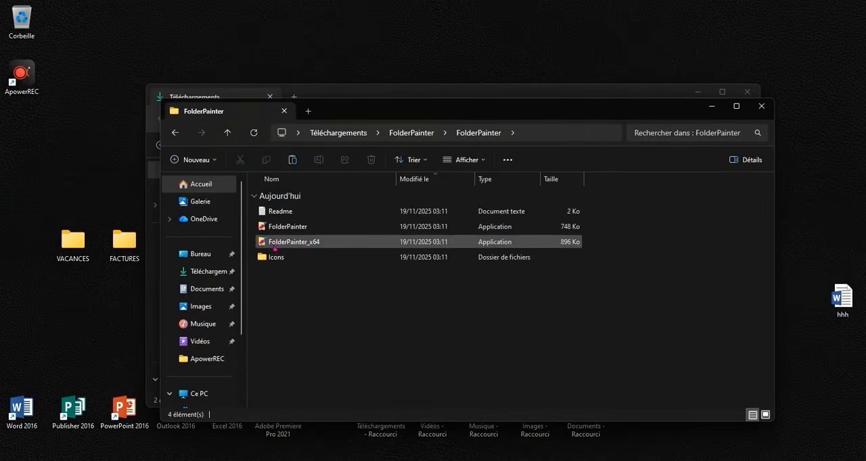
click(309, 243)
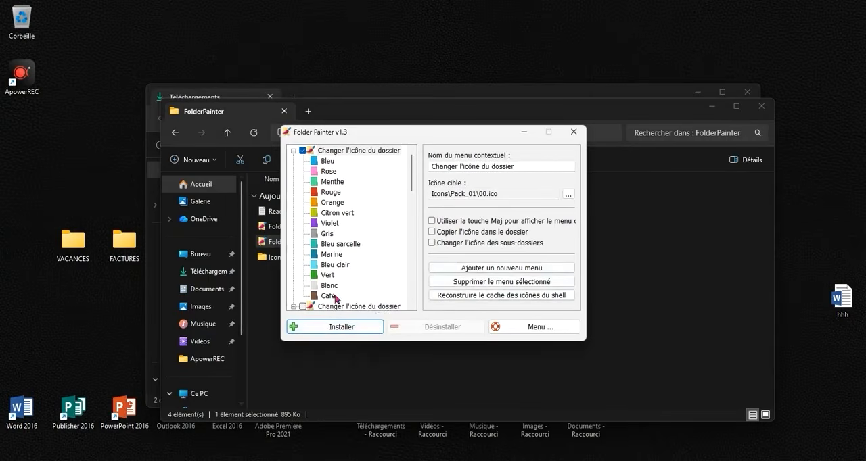
click(332, 327)
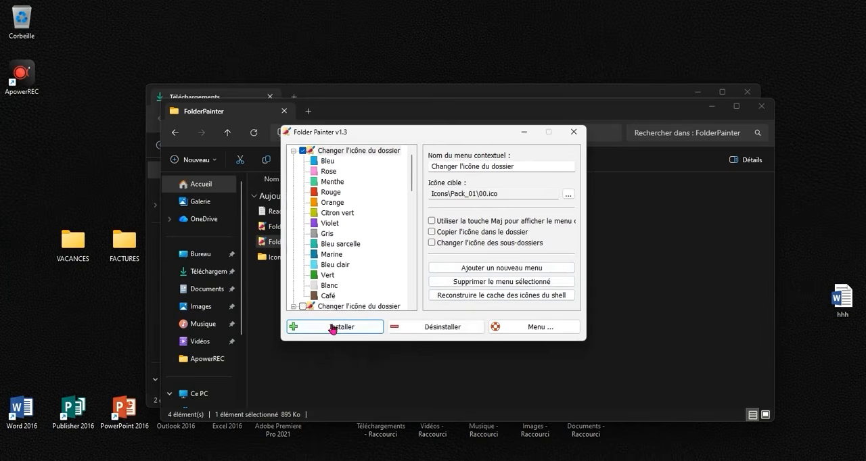
click(573, 133)
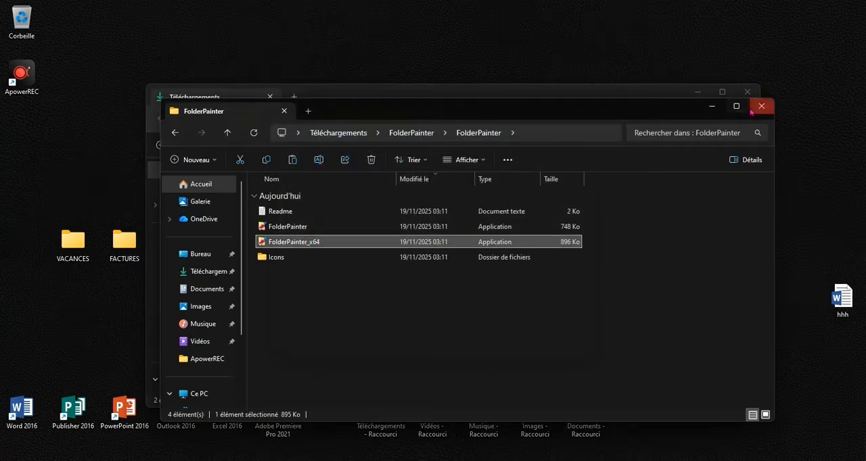
click(757, 107)
click(747, 92)
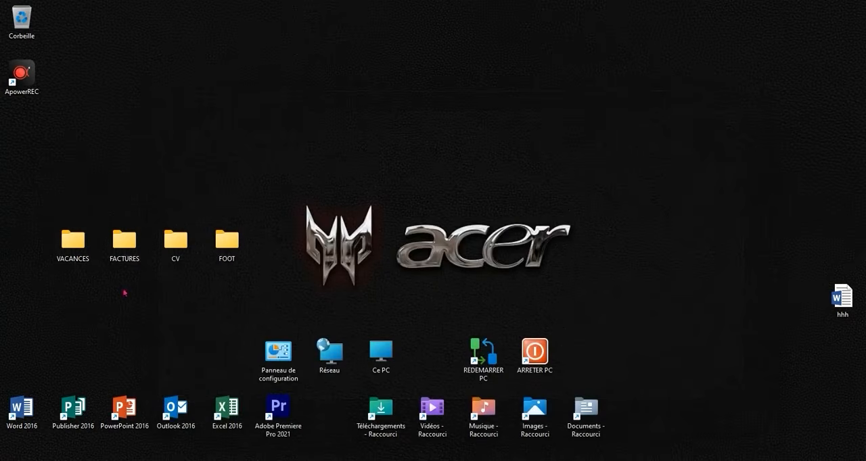
- Change the VACANCES desktop folder's icon to Bleu with the Folder Painter options
right_click(73, 253)
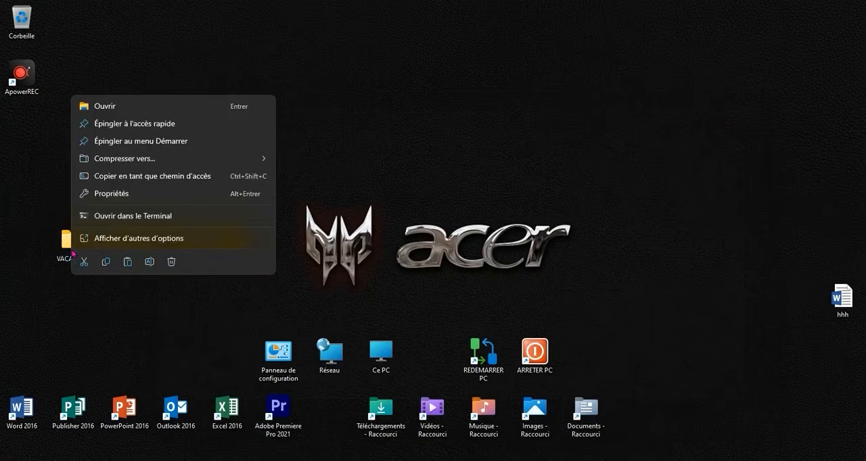
click(151, 239)
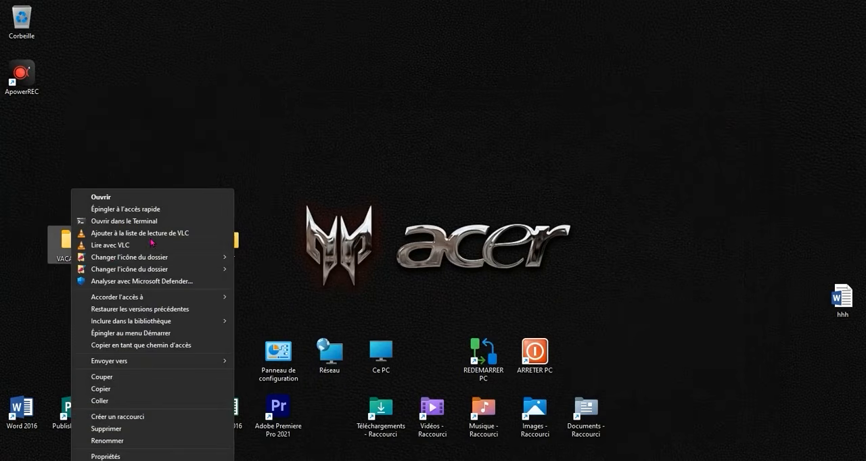
mouse_move(109, 257)
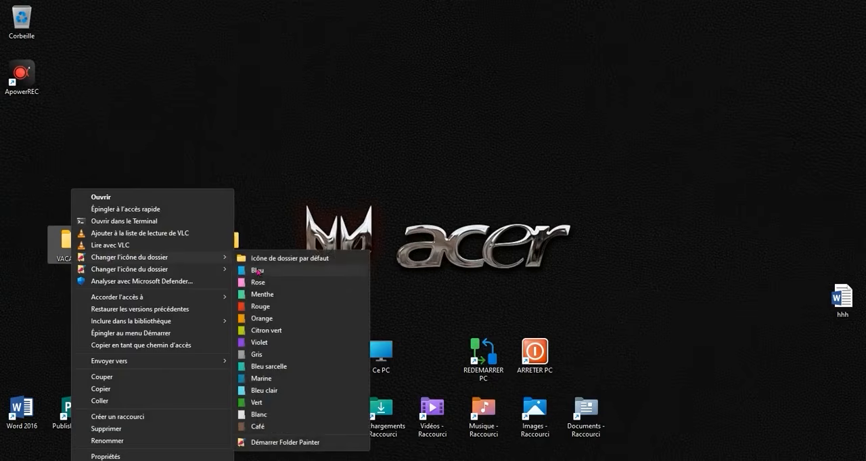
click(257, 271)
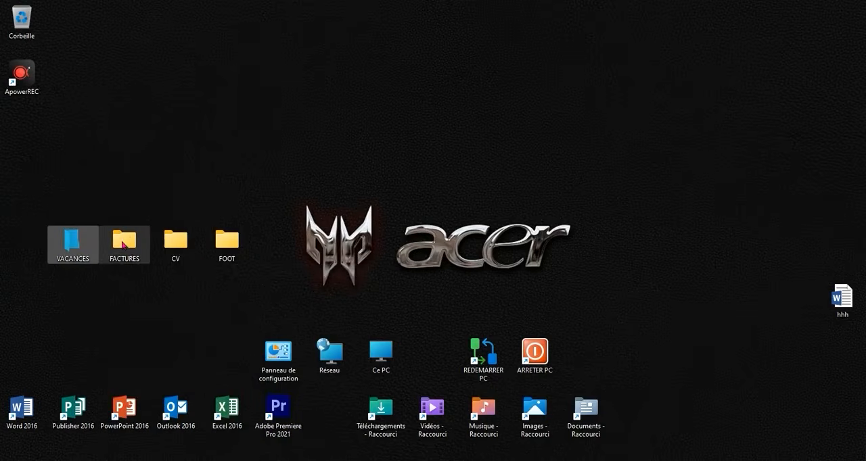
- Change the FACTURES desktop folder's icon to Rose with the Folder Painter options
right_click(123, 245)
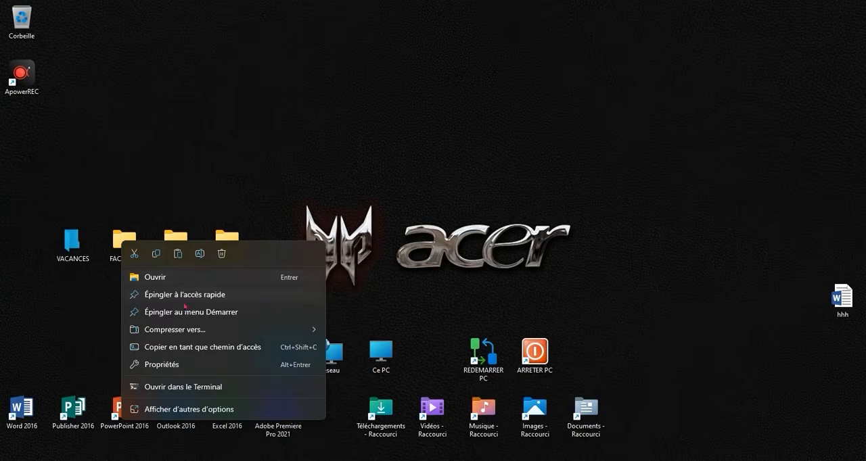
click(216, 408)
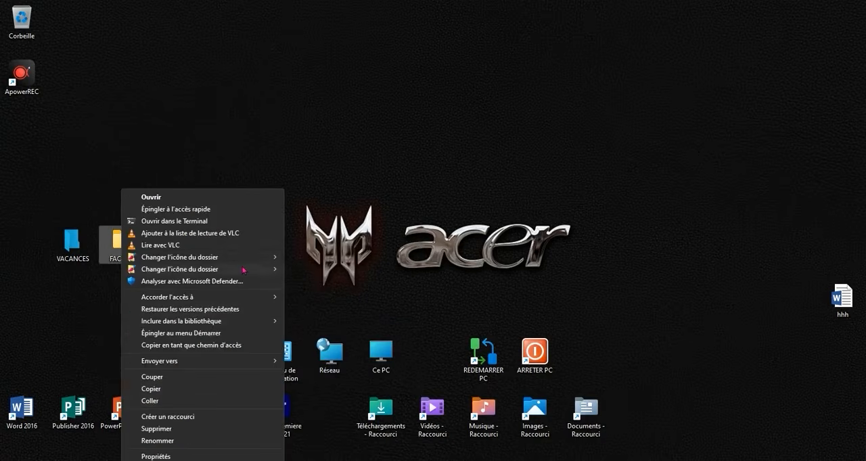
mouse_move(258, 259)
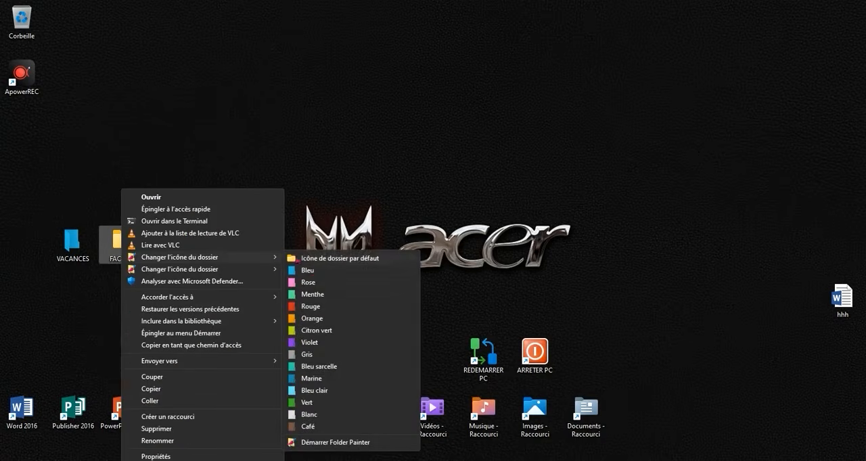
click(314, 282)
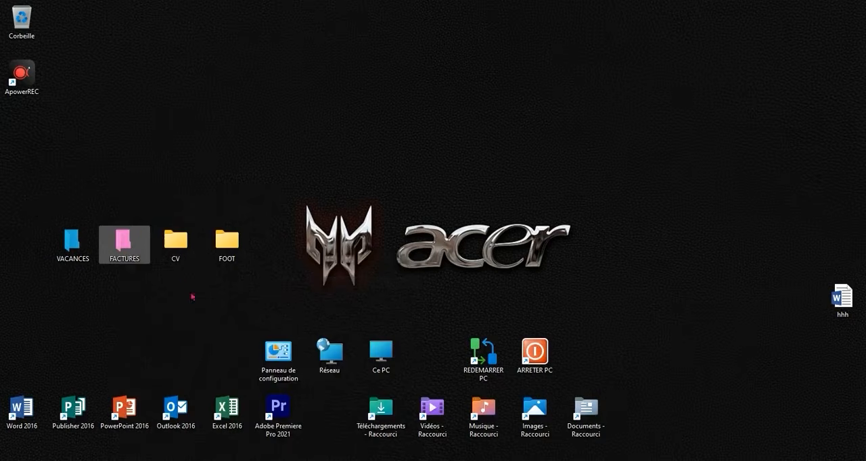
- Change the CV desktop folder's icon to Rouge with the Folder Painter options
right_click(175, 249)
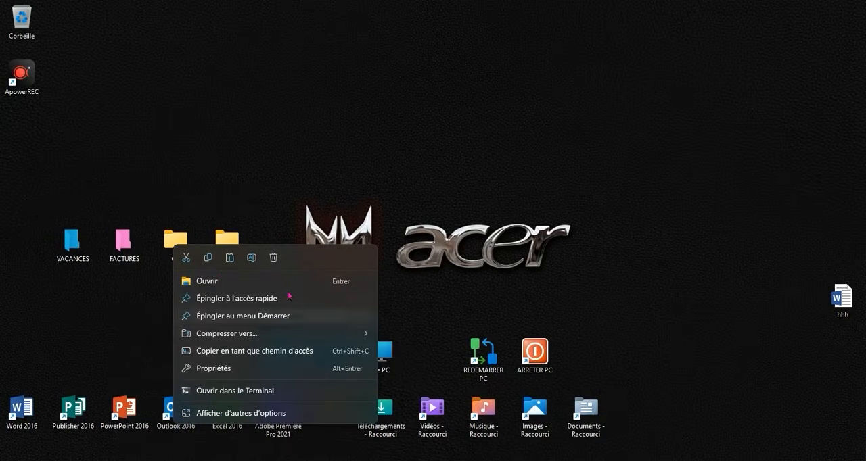
click(282, 408)
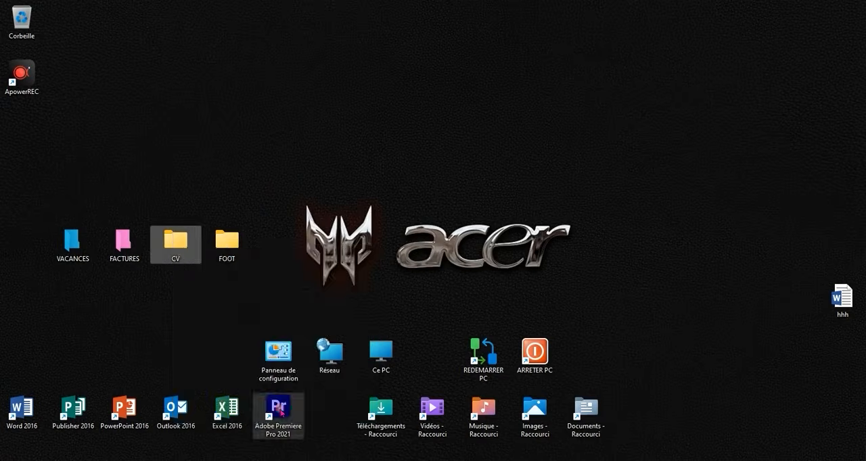
mouse_move(290, 264)
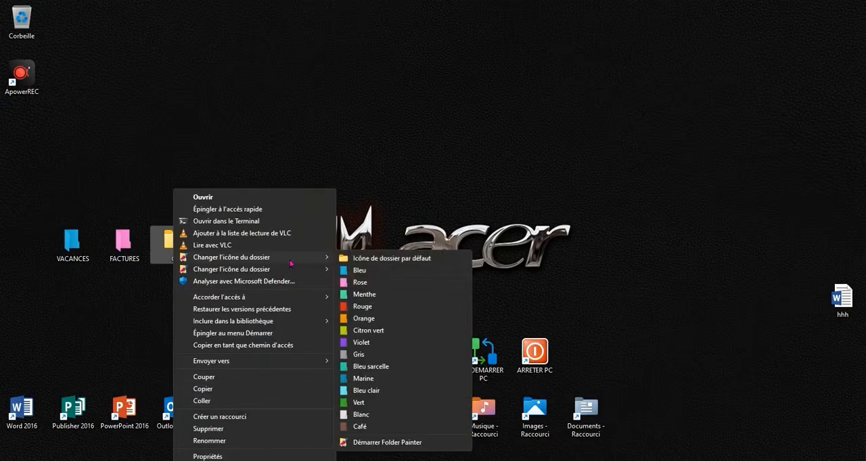
click(381, 309)
- Change the FOOT desktop folder's icon to the yellow Icône 5 from Folder Painter's second icon set
right_click(222, 242)
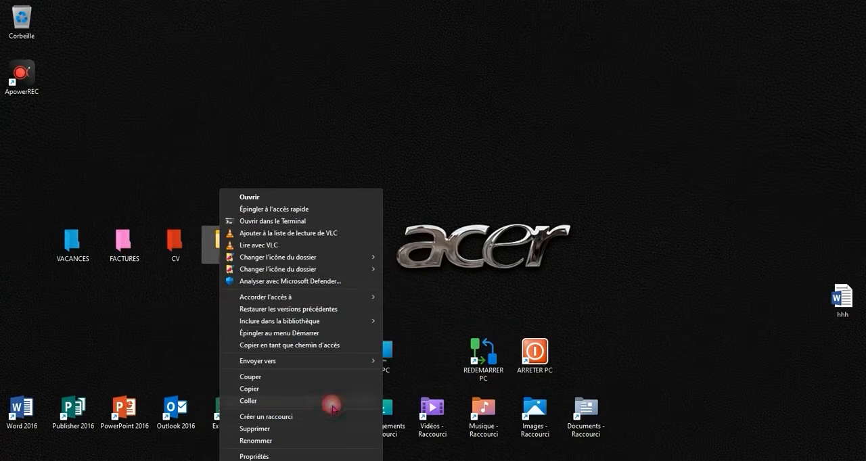
click(326, 406)
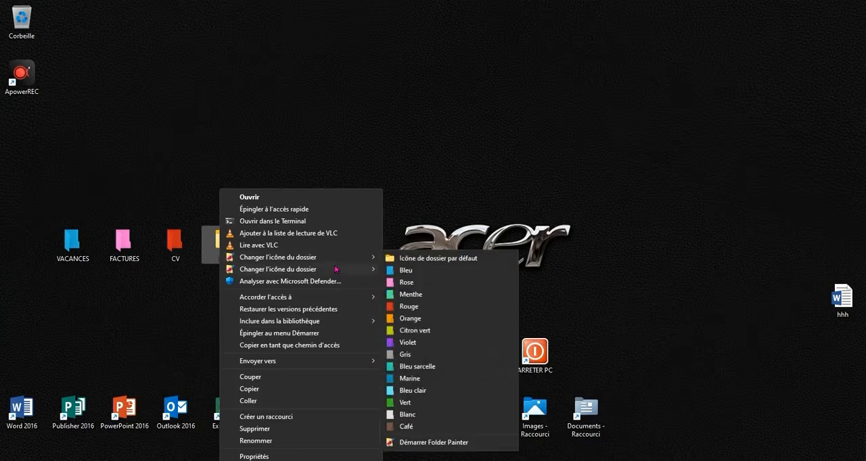
mouse_move(362, 274)
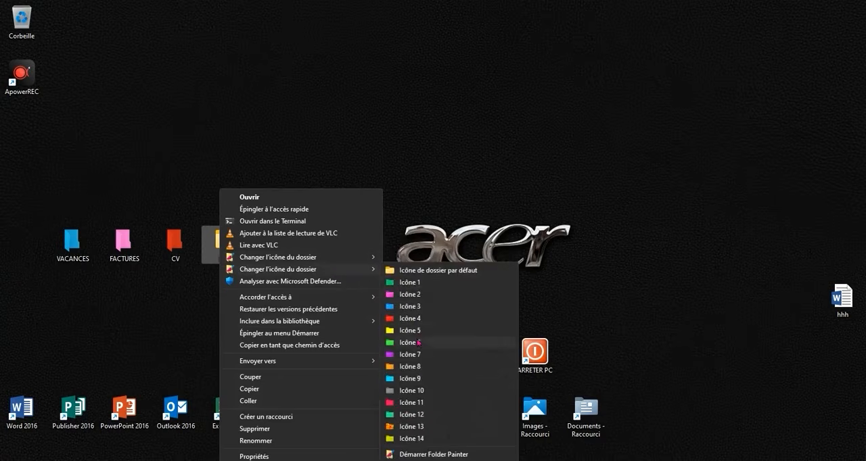
click(416, 333)
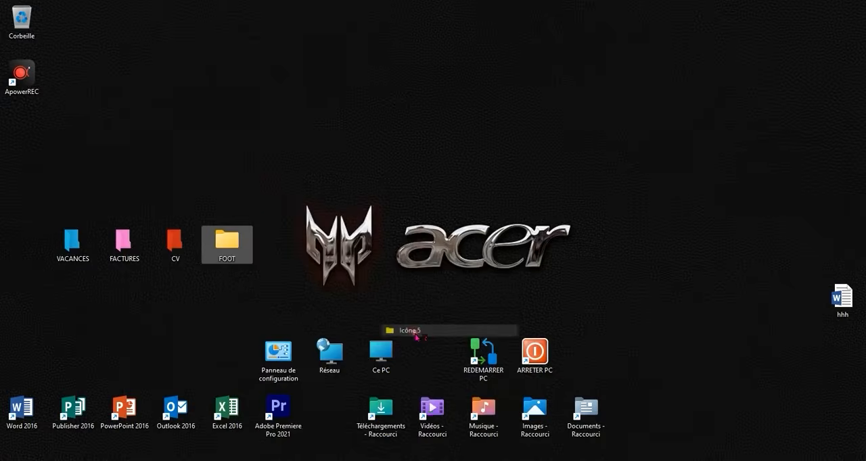
click(295, 274)
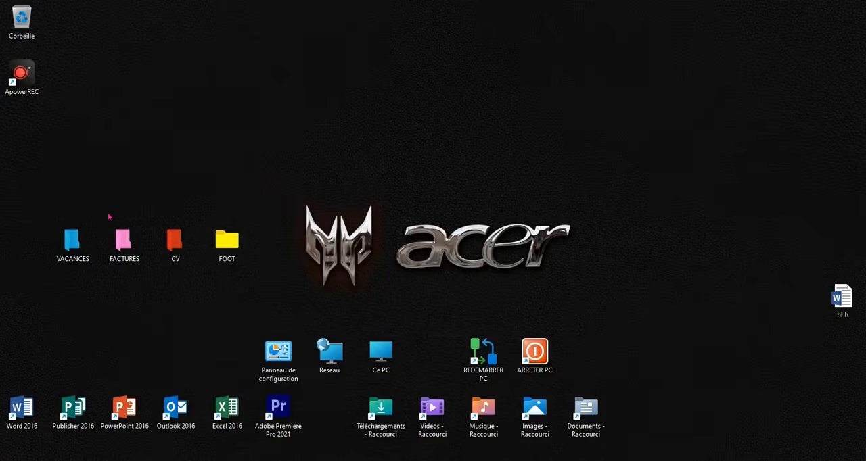
- Set the display scale to 125% in the Windows display settings and close the settings window
right_click(401, 273)
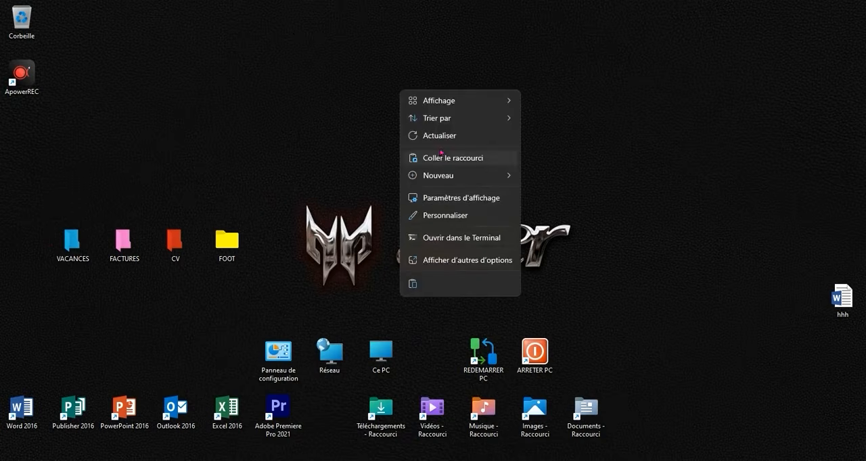
click(465, 197)
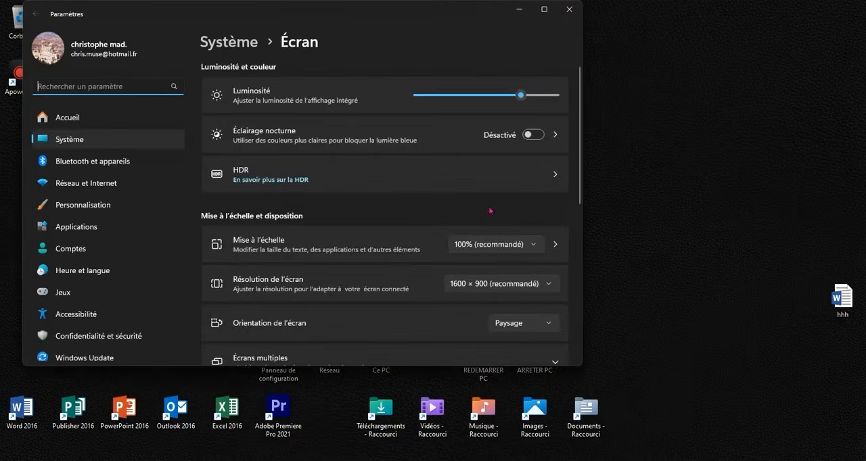
click(488, 245)
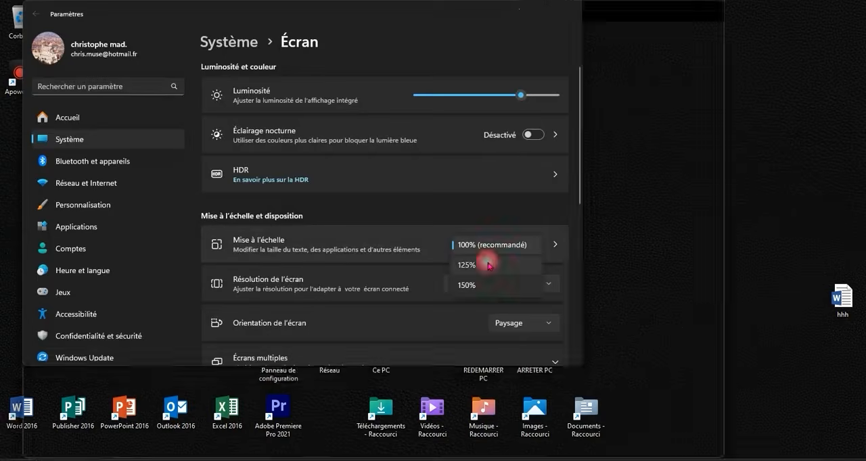
click(493, 264)
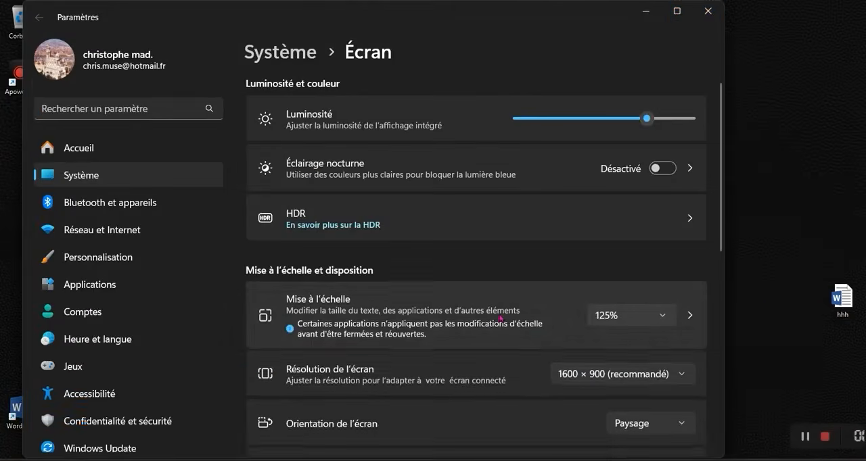
click(707, 11)
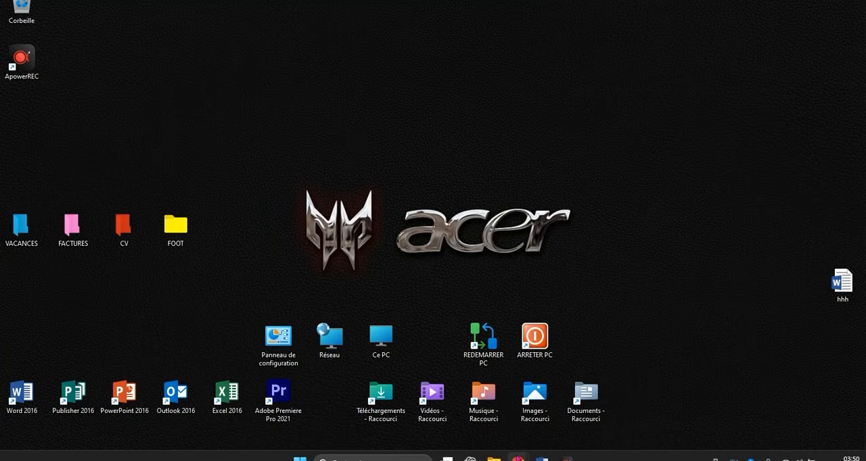
- Switch to the open Chrome window and search Google for RAINMETER
mouse_move(518, 458)
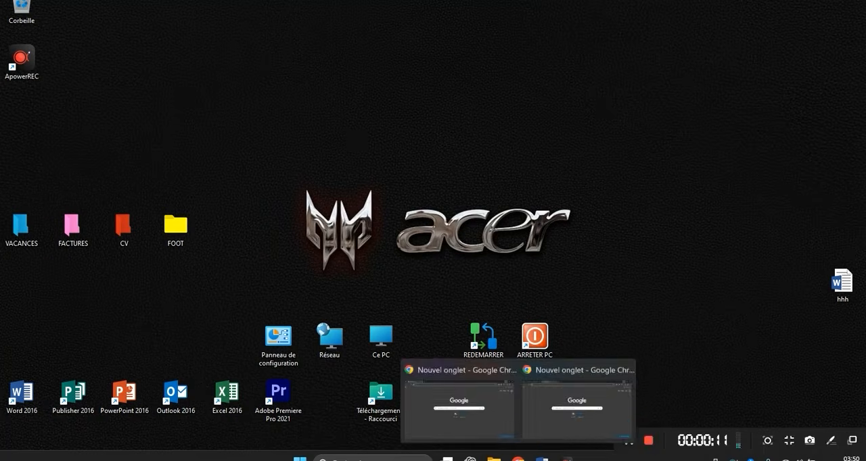
click(521, 415)
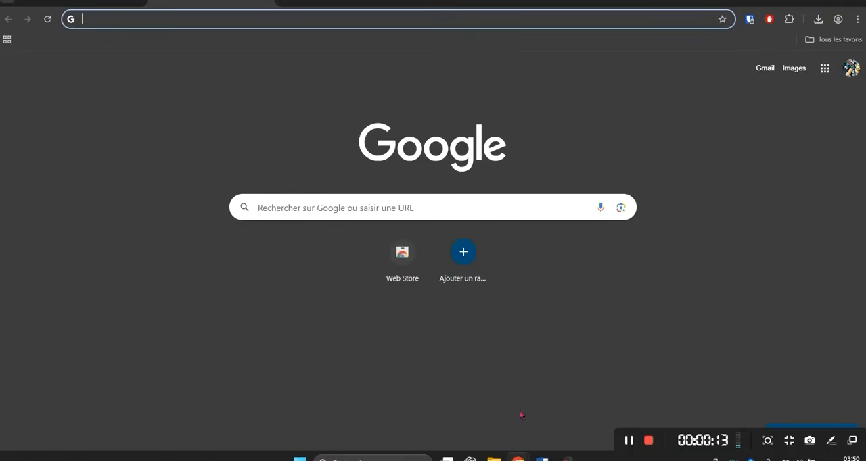
click(328, 205)
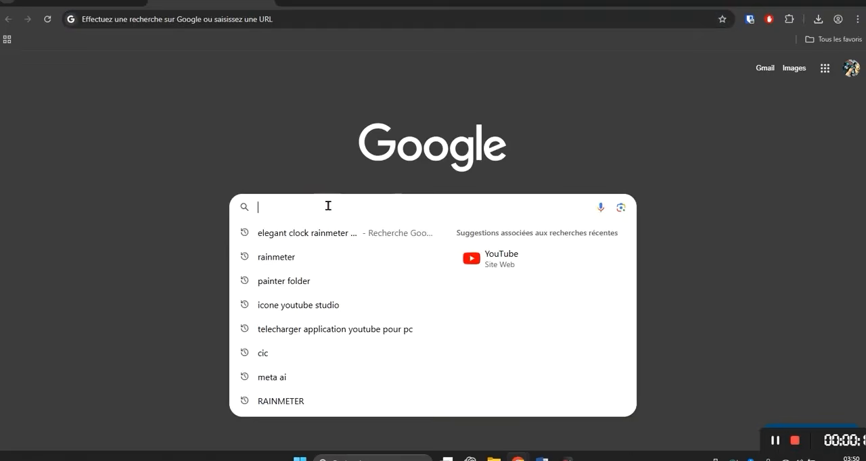
text(RAINMETER)
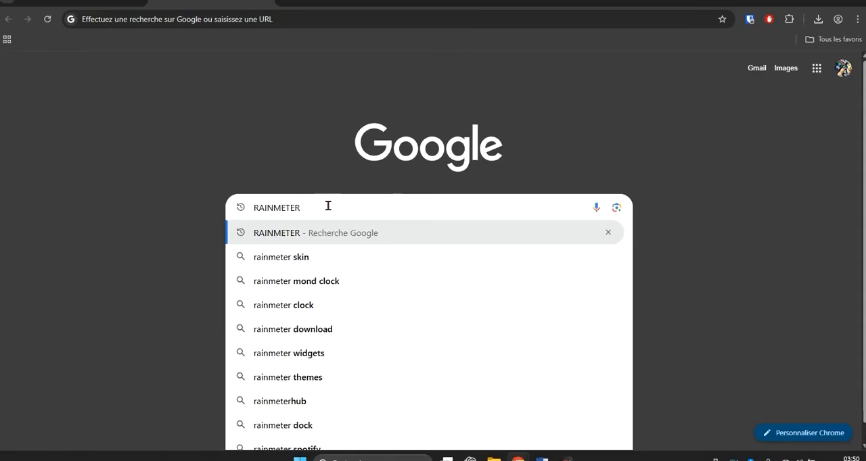
key(Return)
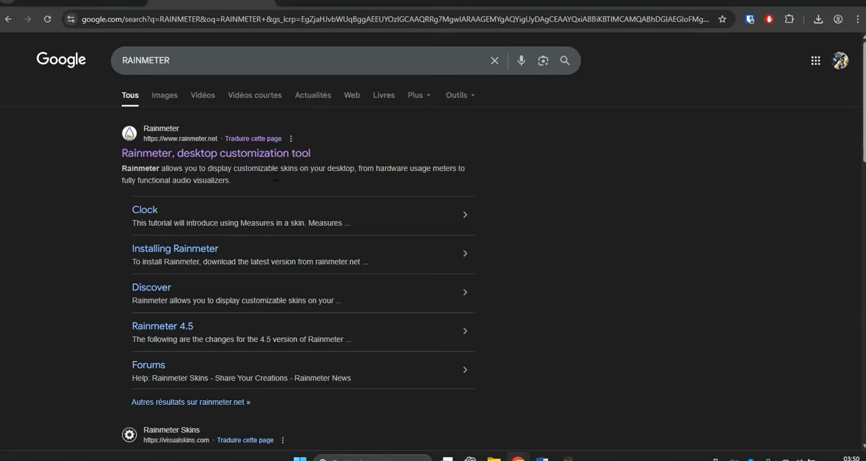
- Download the Rainmeter 4.5.23 installer from the official Rainmeter site and launch the downloaded file
click(246, 154)
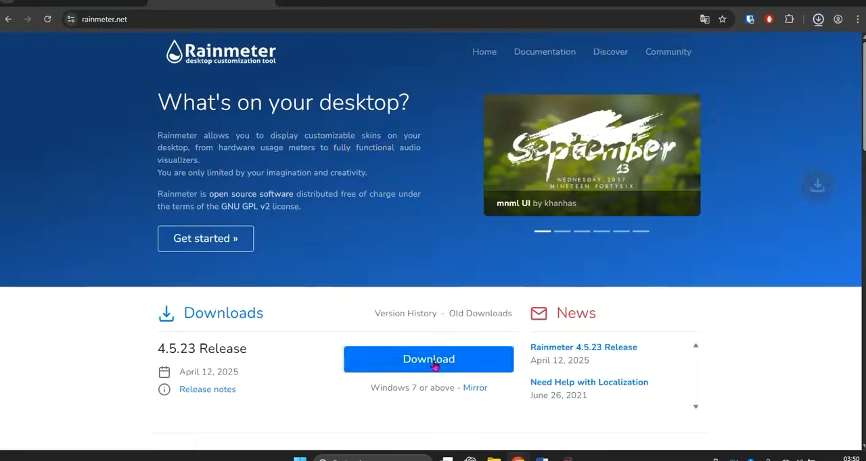
click(433, 366)
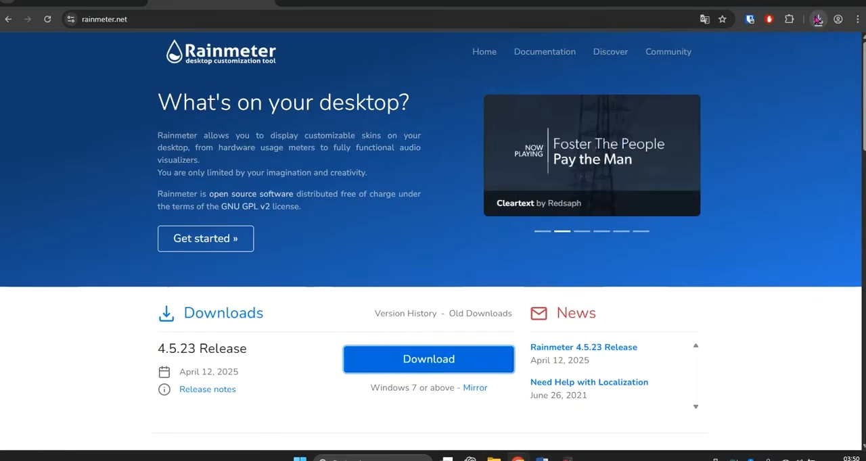
click(819, 22)
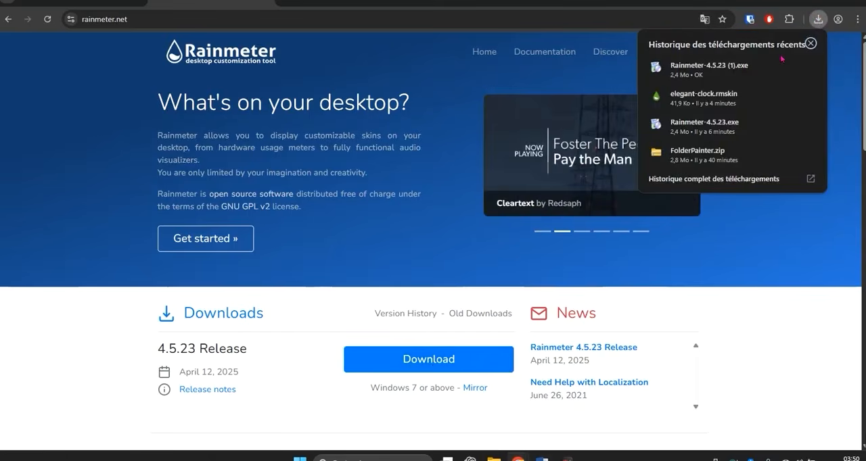
click(747, 63)
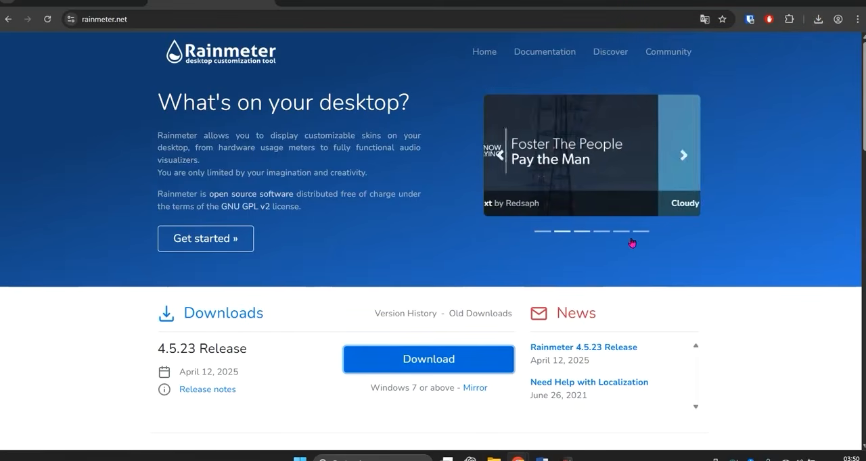
- Install Rainmeter with the normal (recommended) installation and default options, and finish with Lancer Rainmeter enabled
click(435, 248)
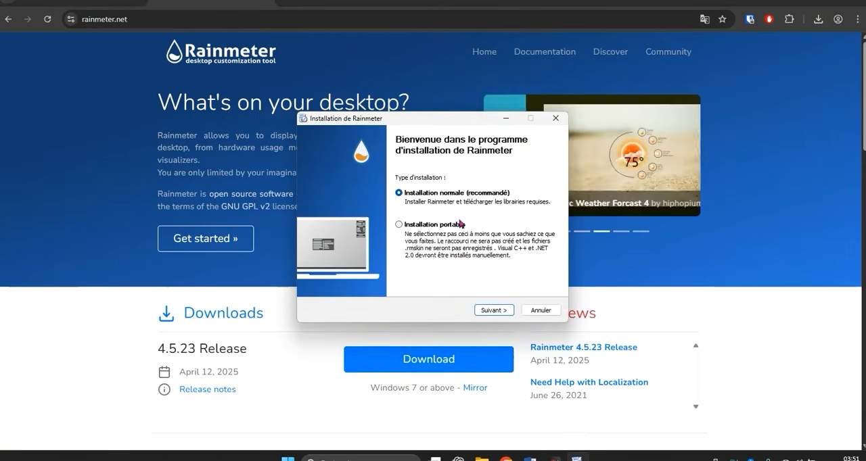
click(490, 310)
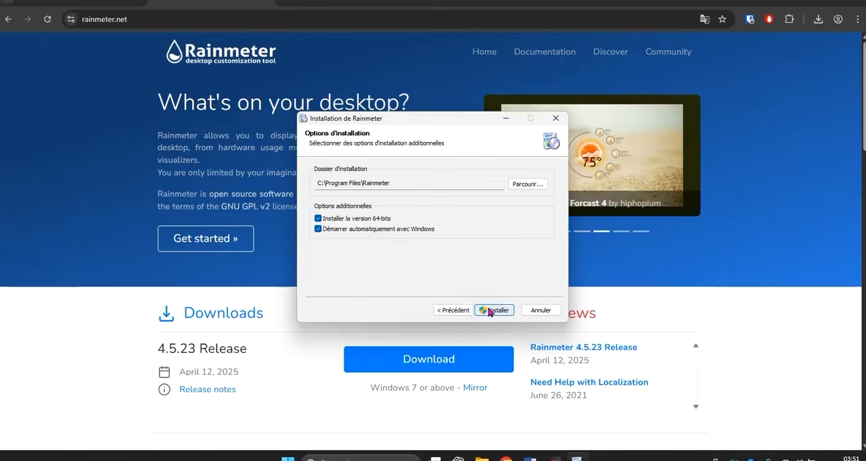
click(485, 310)
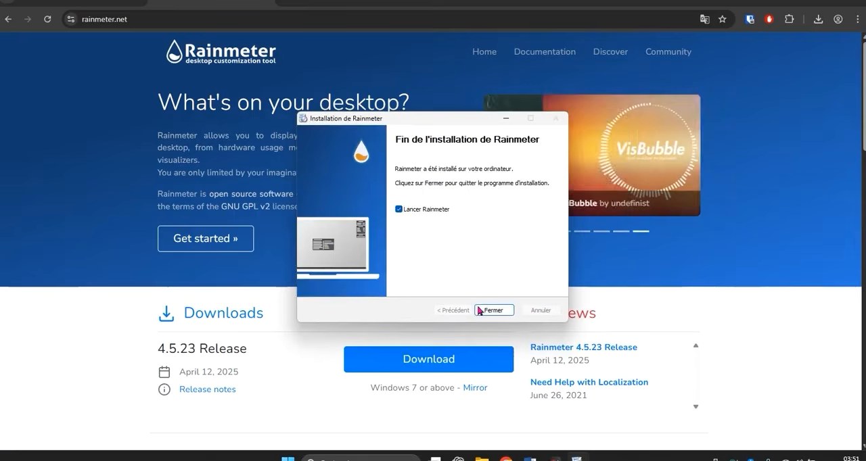
click(483, 310)
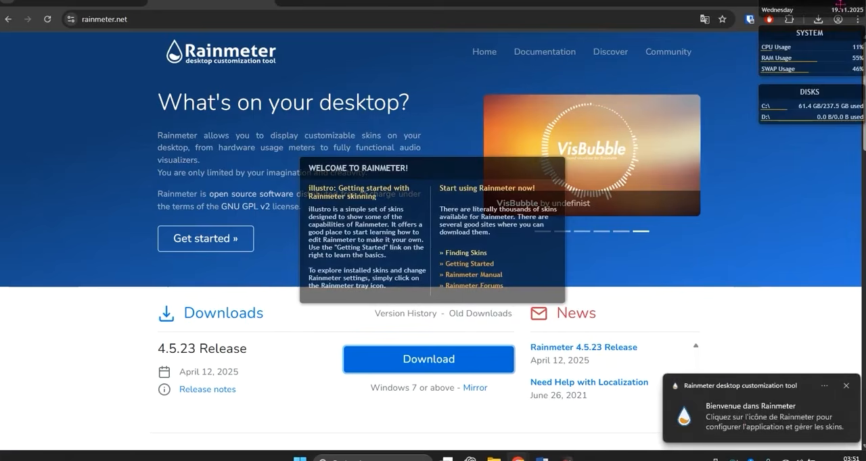
- Minimize the browser and unload the default illustro Welcome, Disk, System and date skins from the desktop
double_click(740, 4)
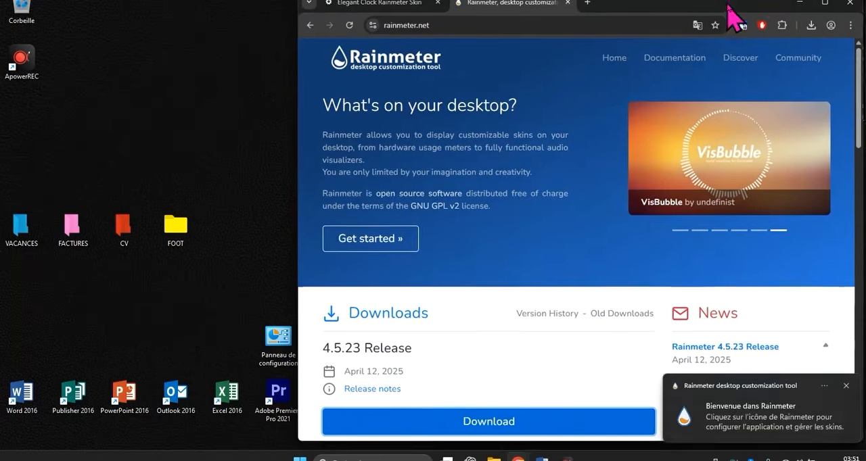
click(804, 7)
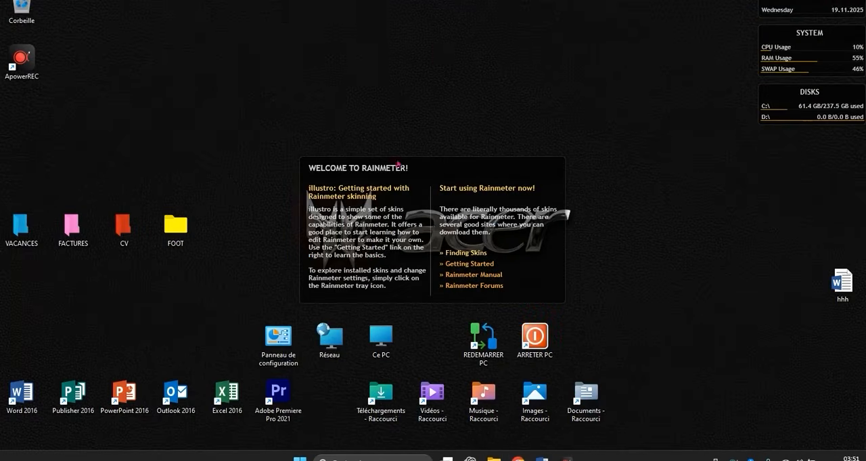
right_click(445, 169)
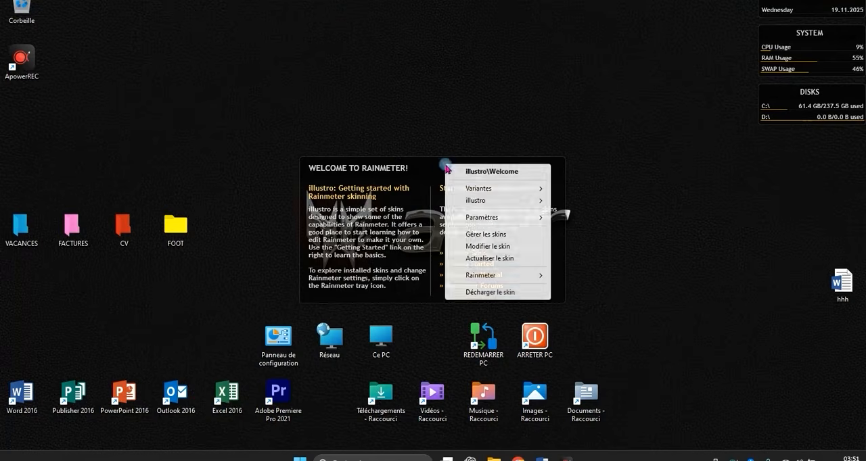
click(477, 292)
right_click(774, 98)
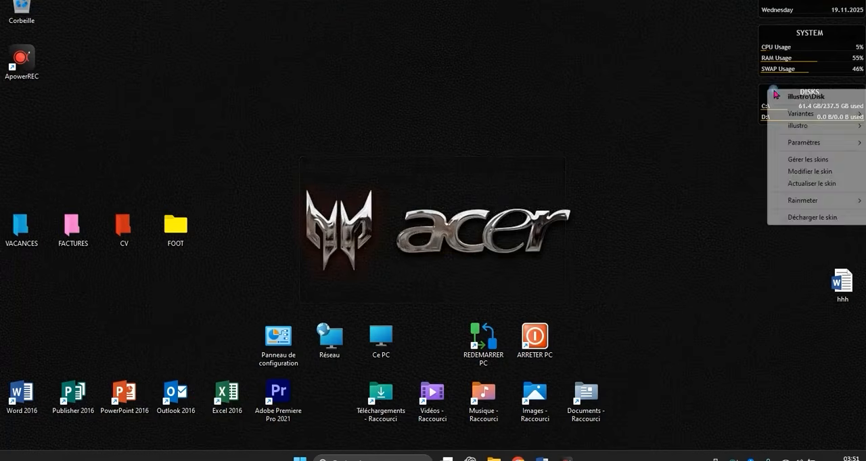
click(803, 217)
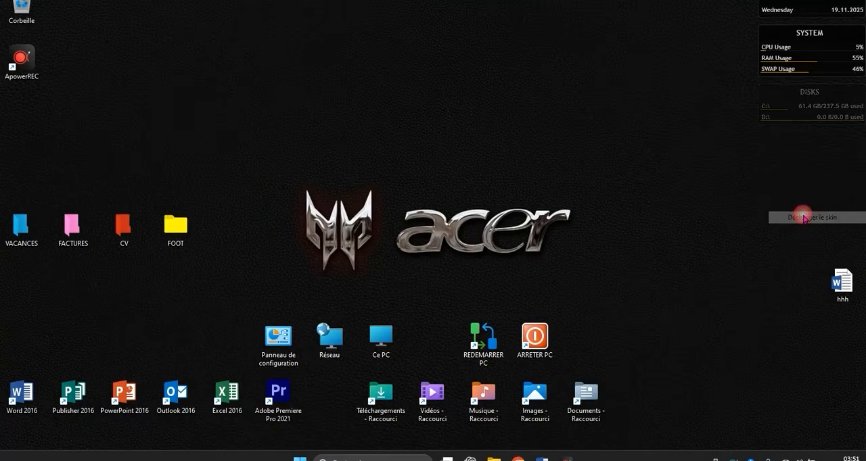
right_click(785, 38)
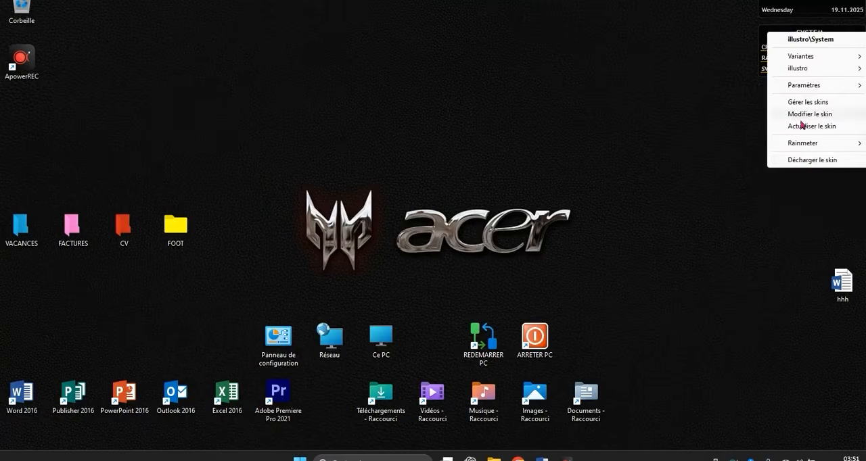
click(802, 162)
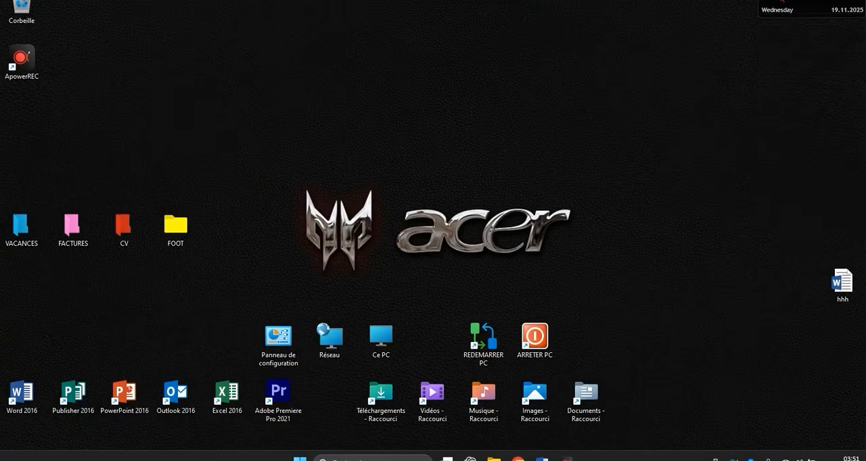
right_click(782, 2)
click(810, 122)
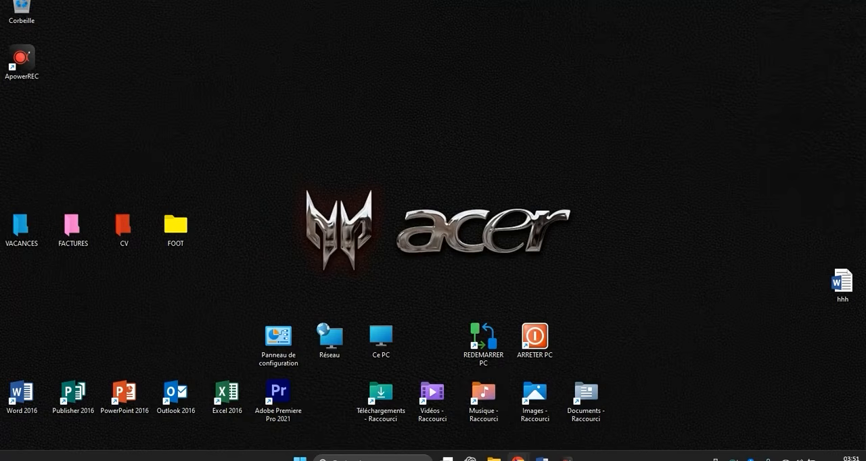
- Switch back to the Rainmeter Chrome window and search Google in a new tab for ELEGANT COCK SKIN RAINMETER
click(518, 458)
mouse_move(518, 458)
click(545, 402)
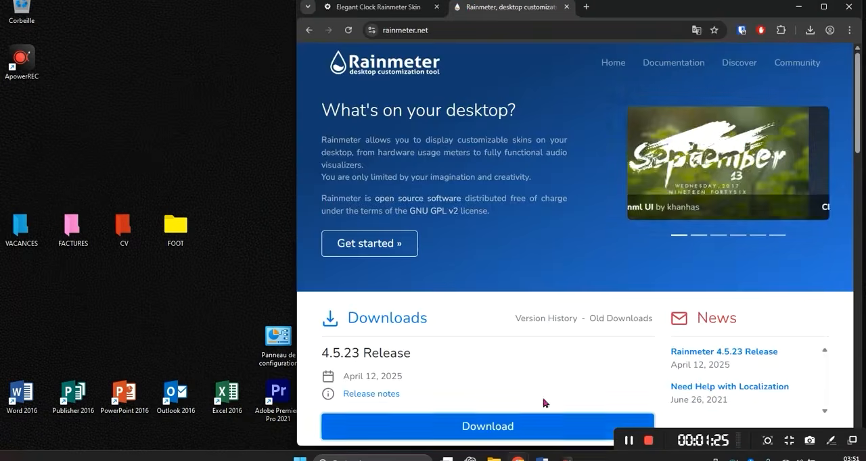
click(421, 8)
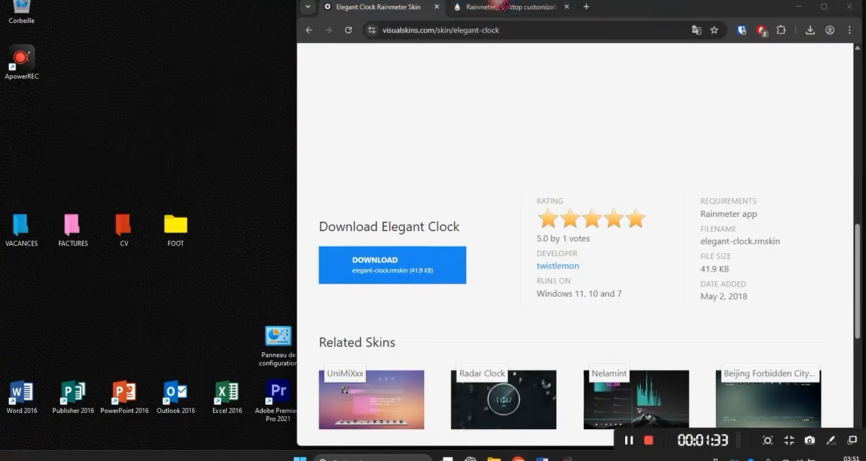
click(586, 8)
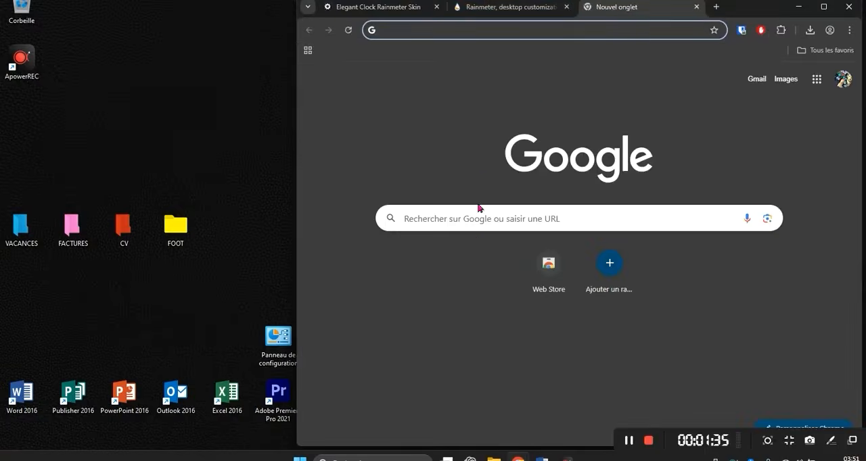
click(481, 230)
text(ELE)
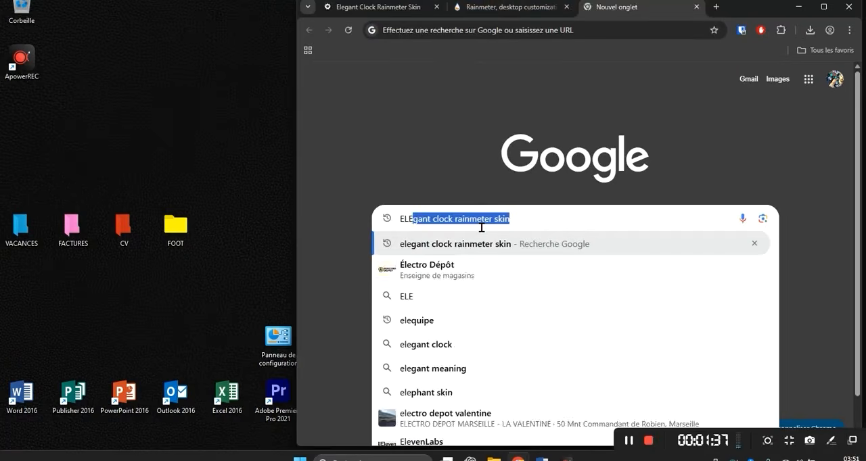
text(GANT COCK)
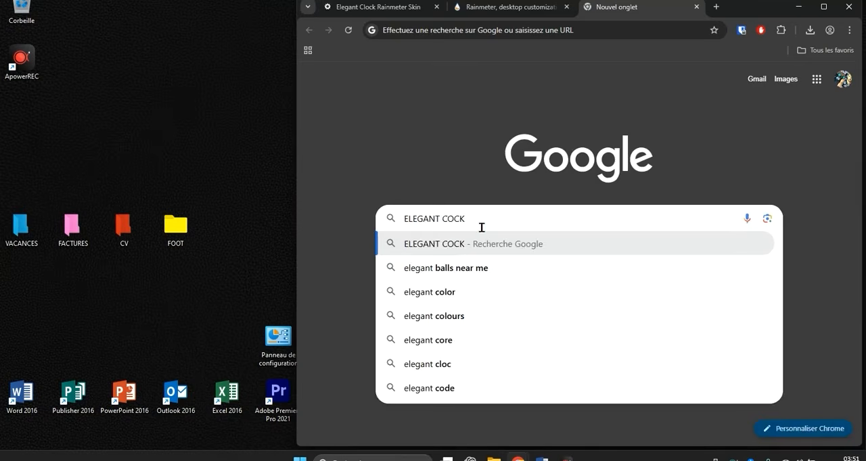
text( SK)
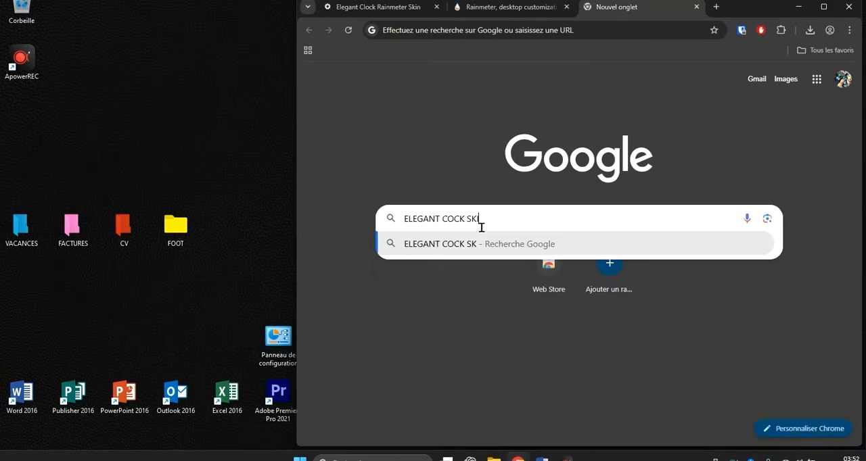
text(IN R)
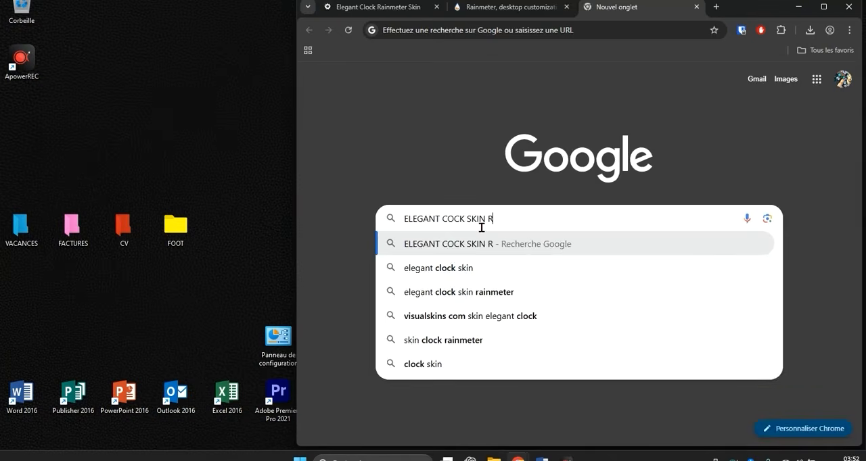
text(AINMETER)
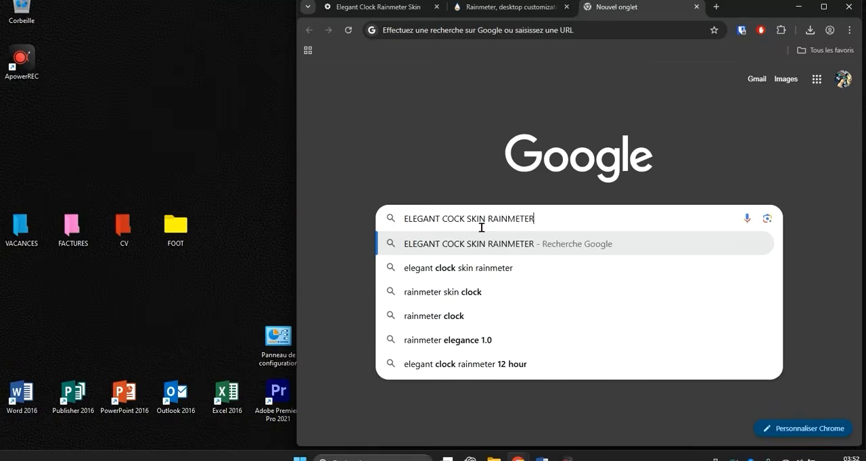
key(Return)
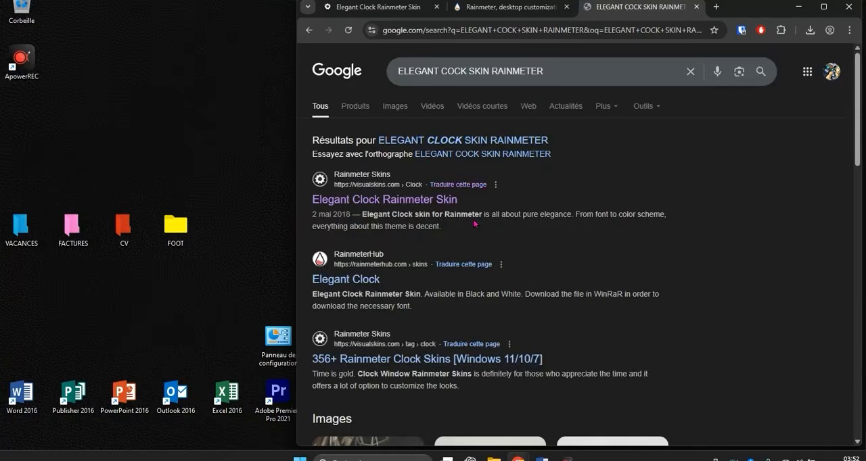
- Download elegant-clock.rmskin from the open visualskins.com page, install it with Load included skins enabled, and close the browser
click(404, 10)
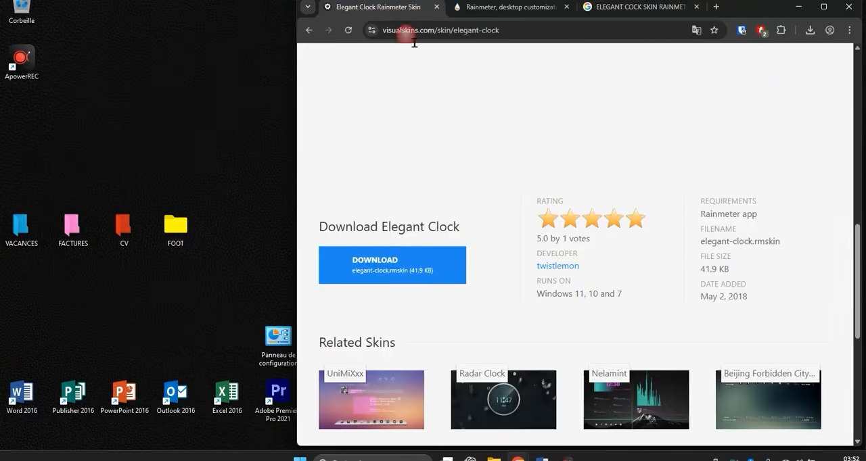
click(377, 273)
click(810, 31)
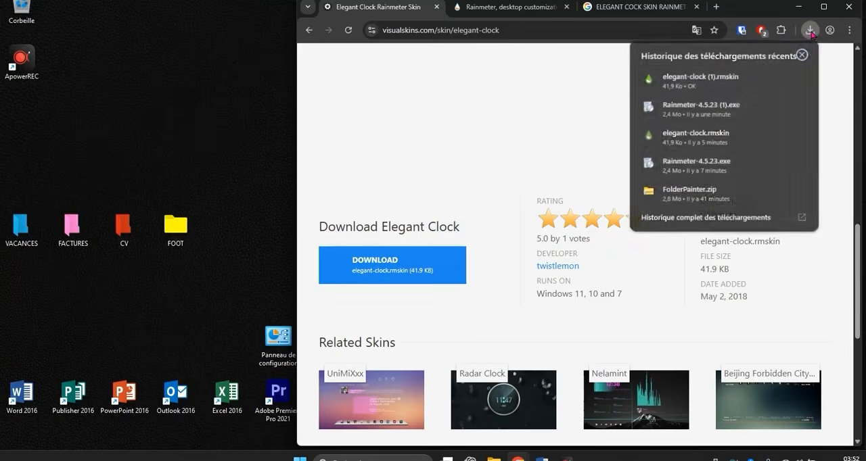
click(699, 80)
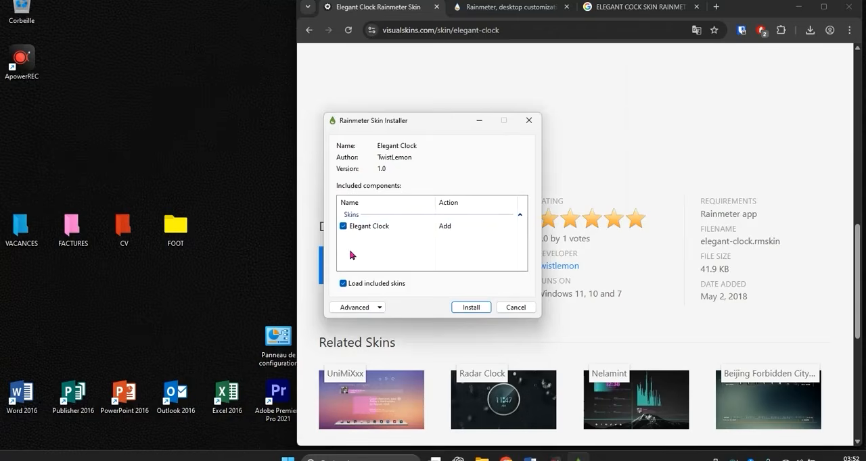
click(471, 309)
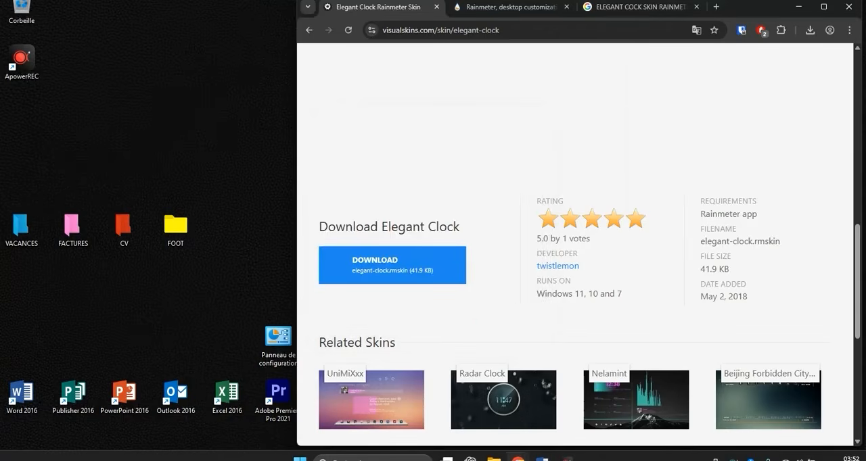
click(856, 11)
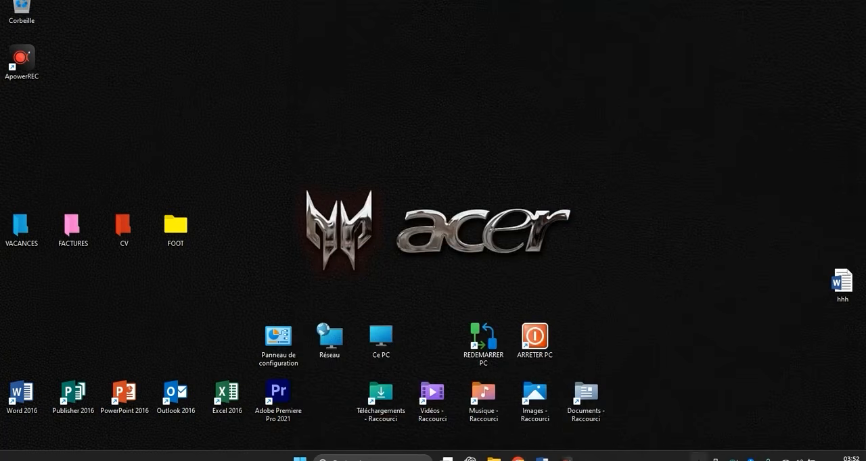
- Open the Rainmeter manager from the system tray and load DarkClock.ini from the Elegant Clock skin folder
click(698, 457)
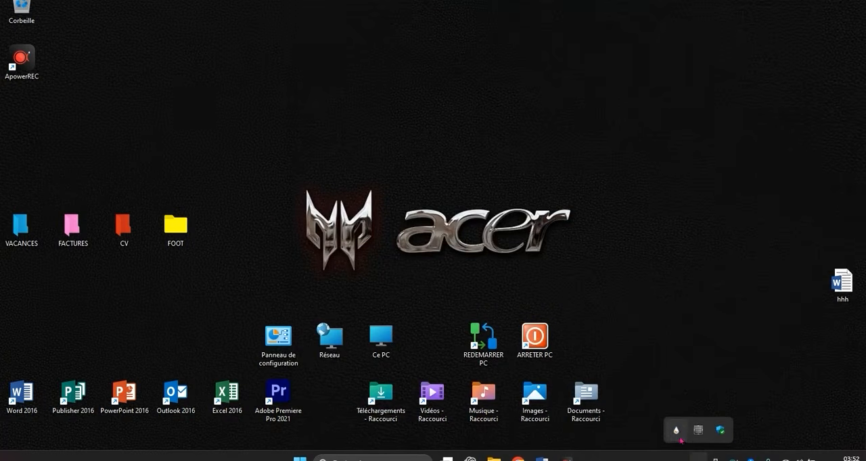
click(675, 431)
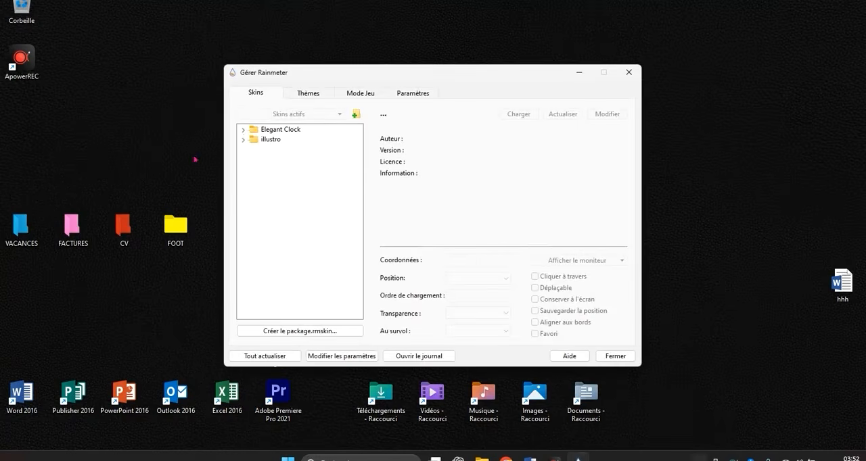
click(244, 130)
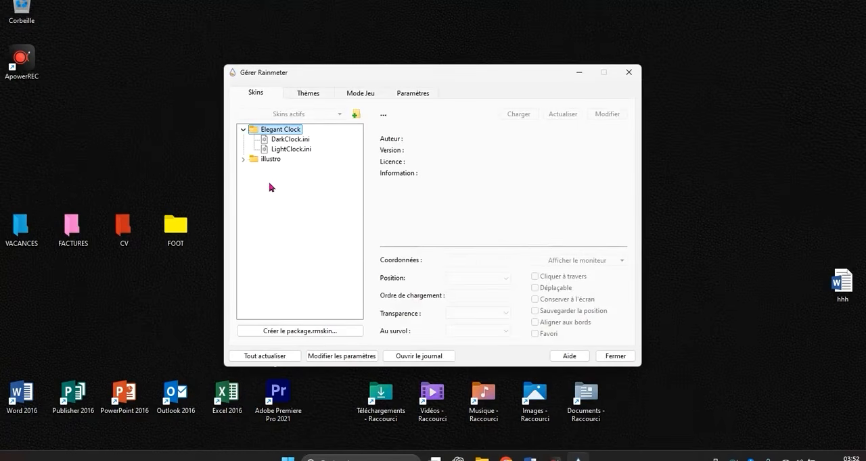
drag(348, 71, 564, 139)
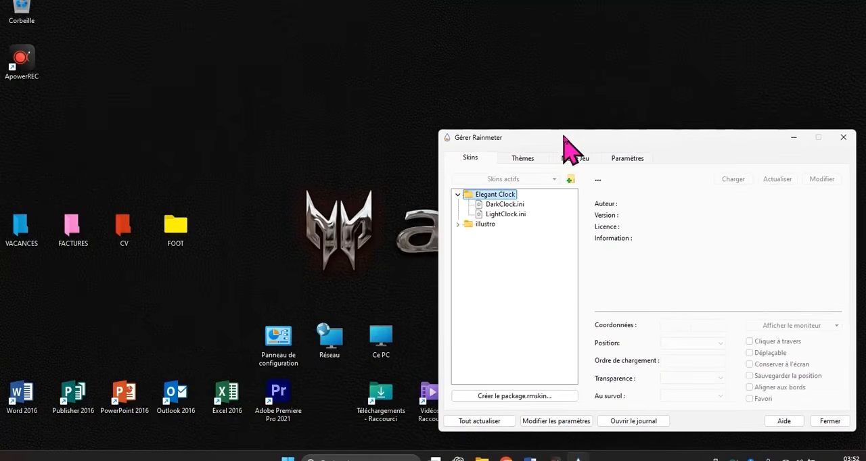
double_click(516, 211)
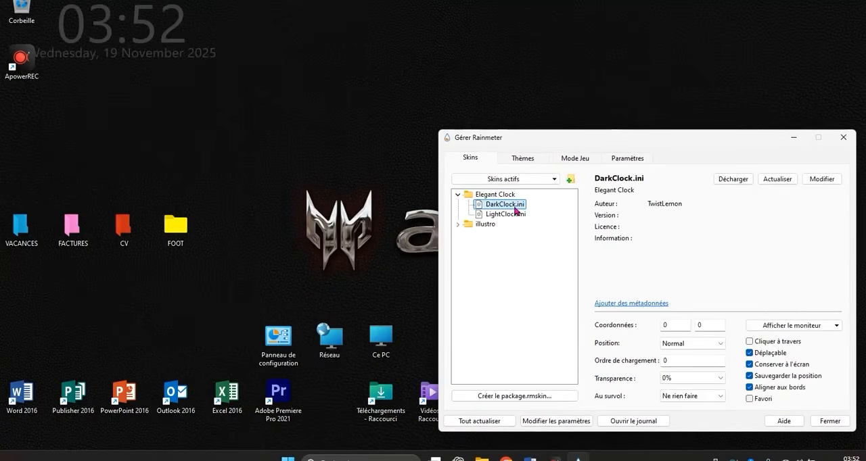
- Move the desktop clock to about coordinates 405, 106 and load LightClock.ini in place of the dark version
drag(133, 48, 373, 101)
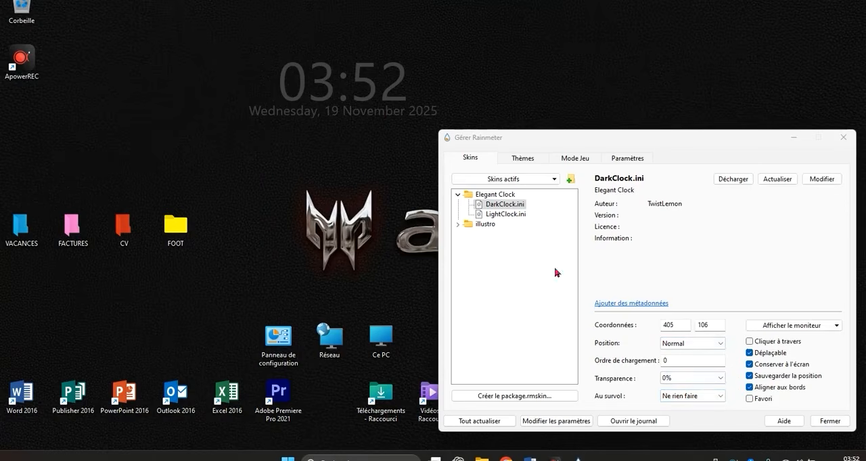
double_click(493, 215)
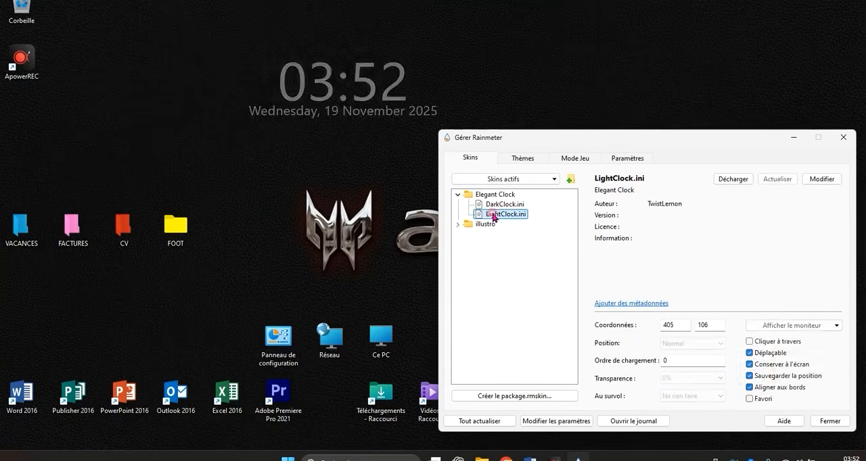
click(362, 80)
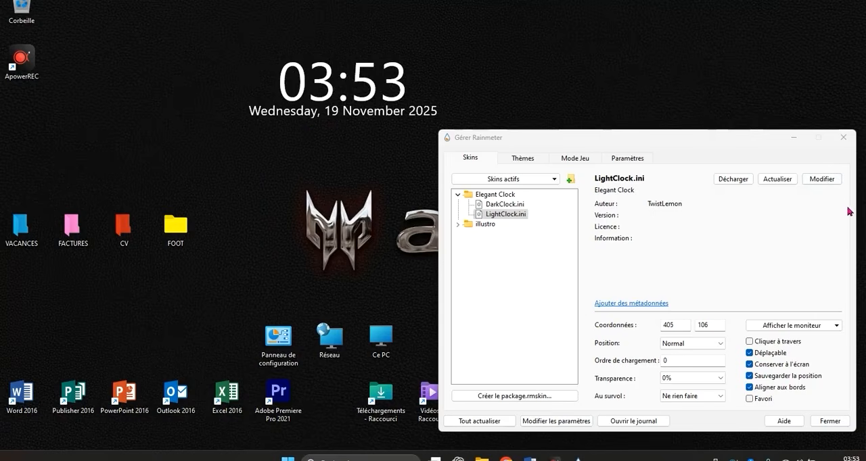
- Open LightClock.ini for editing from the Rainmeter manager and find its [MeasureDate] section
click(824, 179)
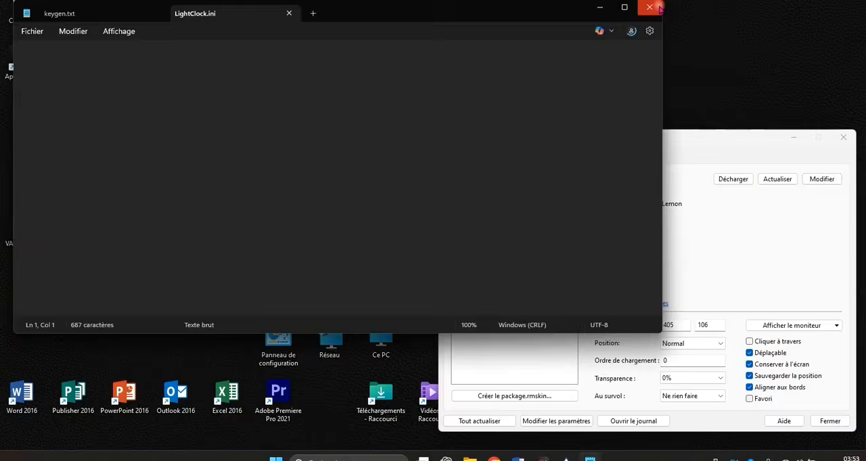
click(649, 7)
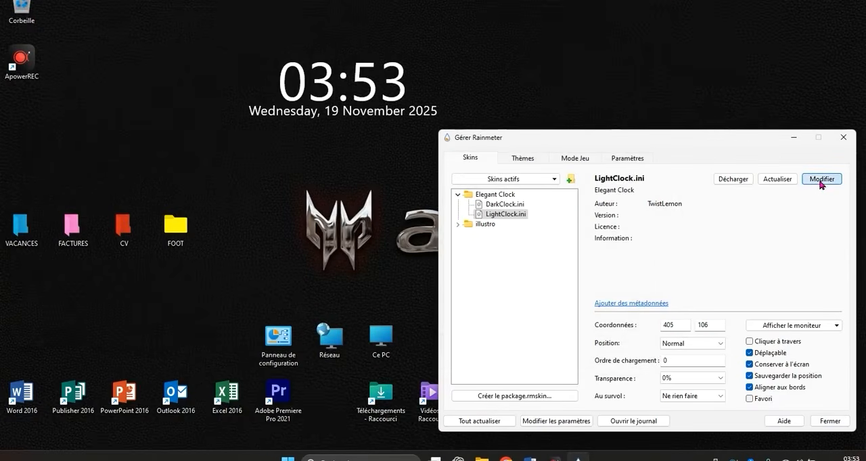
click(820, 181)
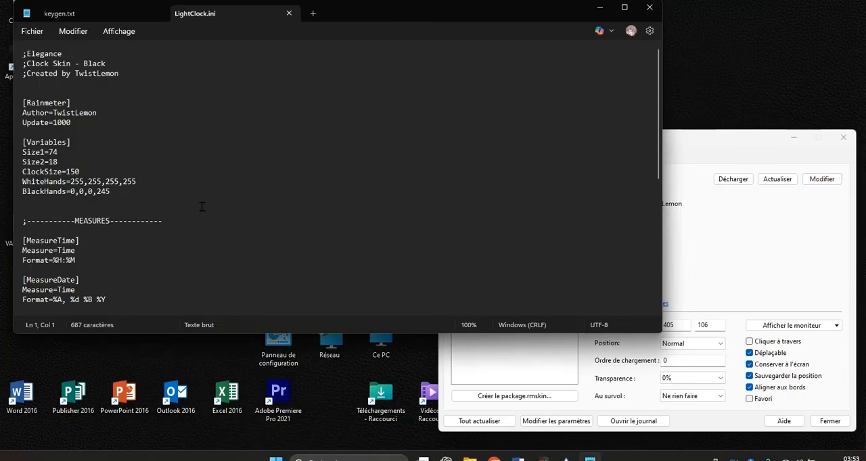
scroll(193, 173, down, 2)
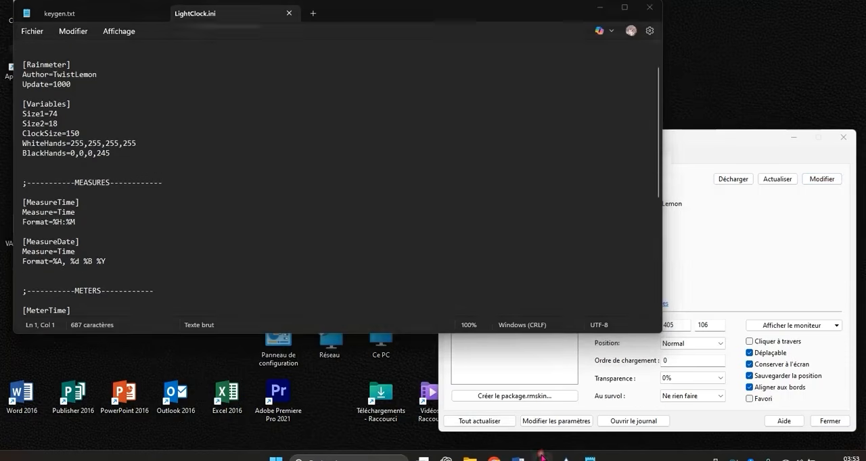
click(545, 458)
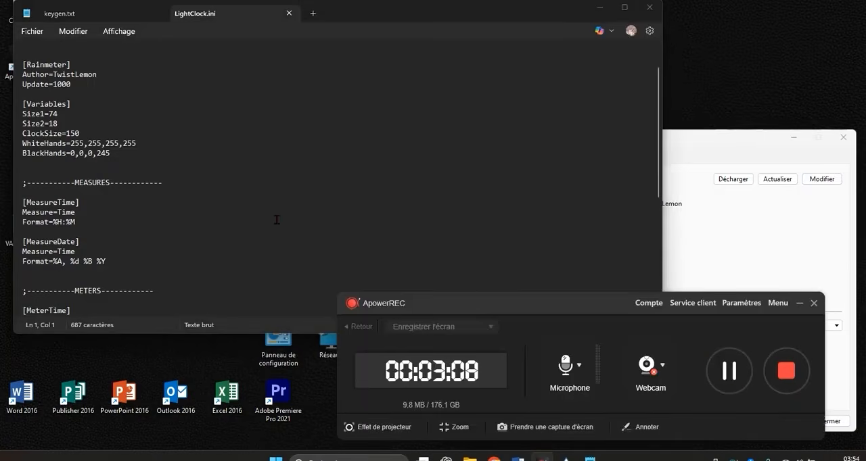
scroll(276, 219, up, 2)
scroll(277, 217, down, 2)
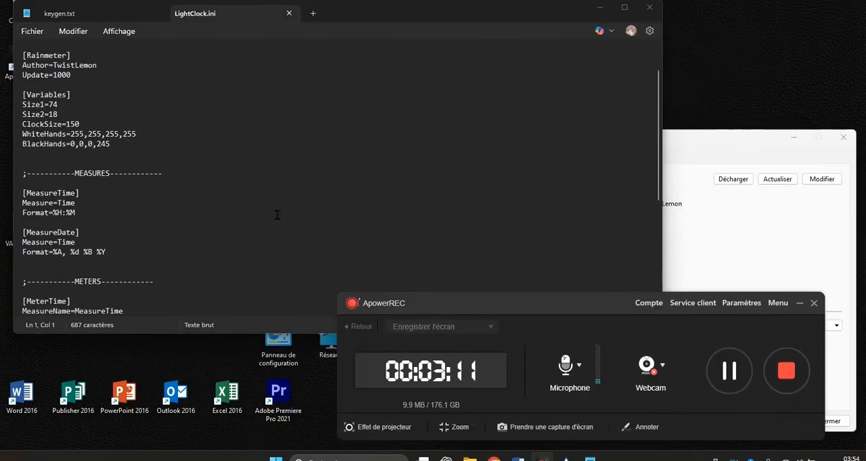
scroll(277, 215, down, 1)
- Add the line FormatLocale=fr-FR under the Format line of the [MeasureDate] section
click(132, 232)
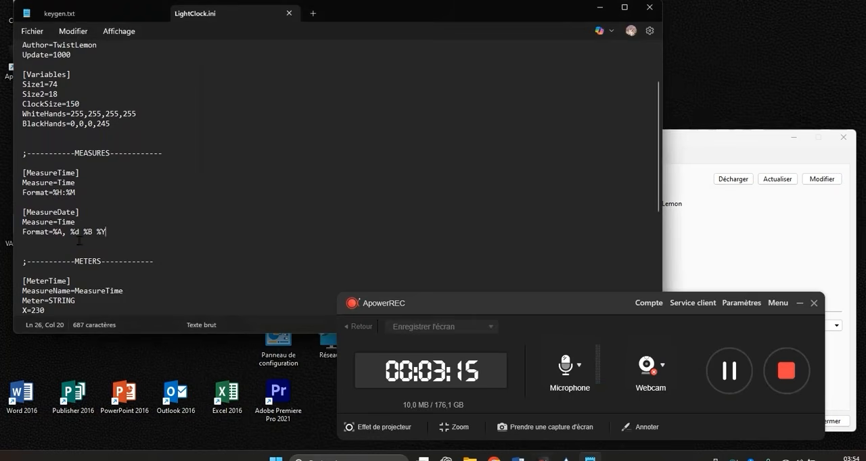
key(Return)
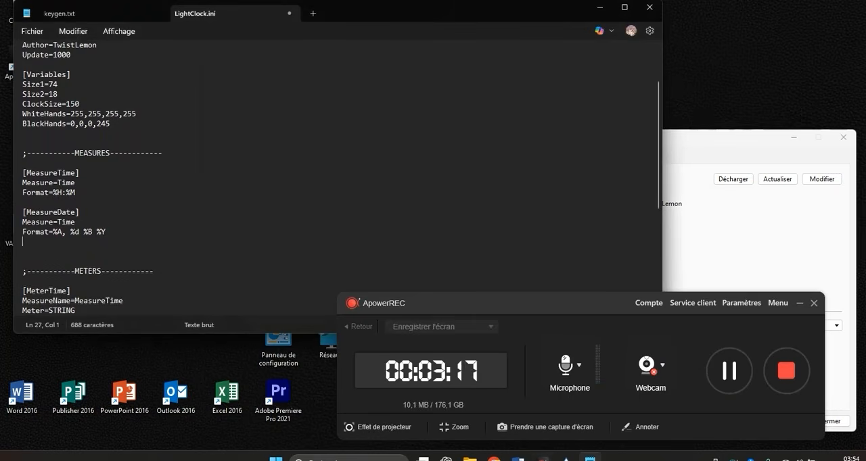
key(BackSpace)
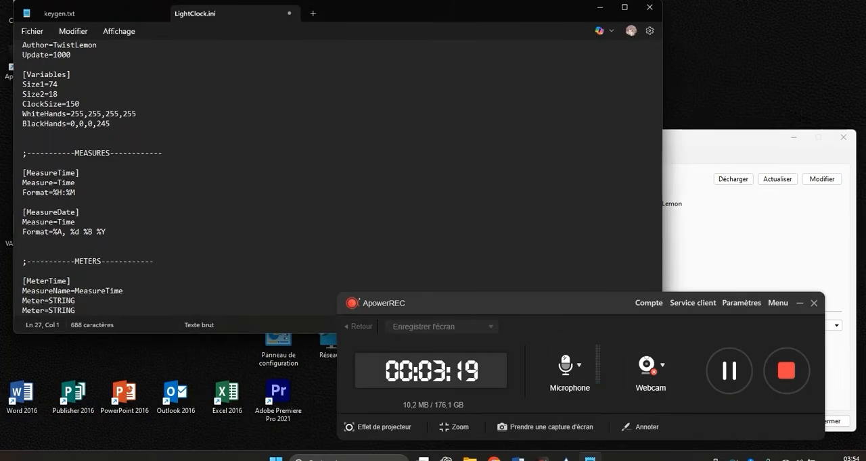
click(42, 244)
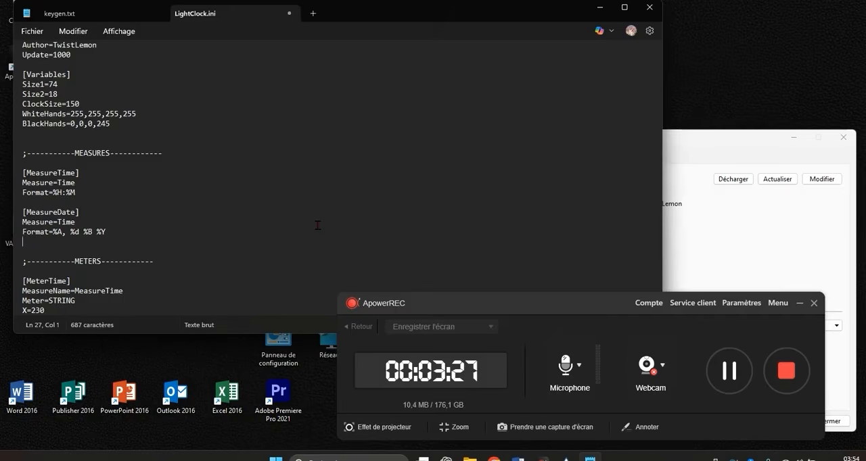
text(f)
text(F)
text(orma)
text(tL)
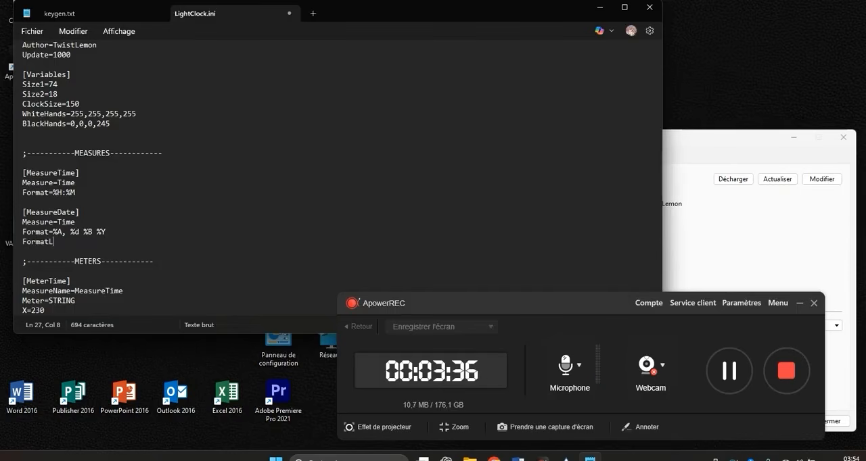
text(ocale=)
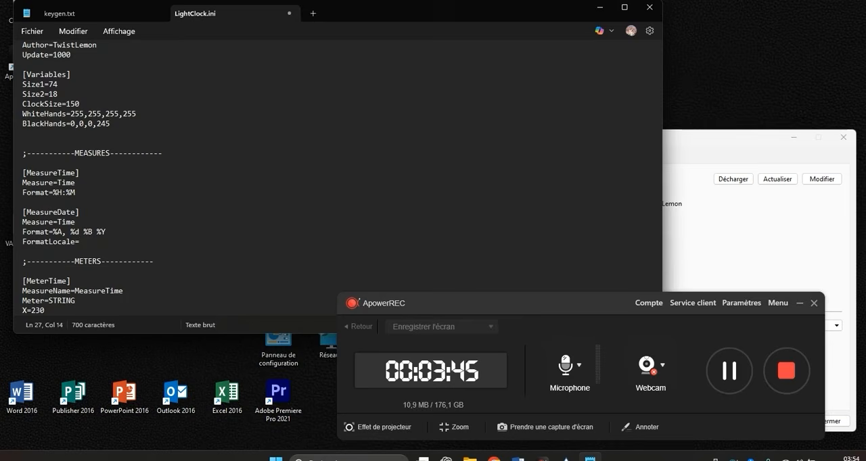
text(fr-FR)
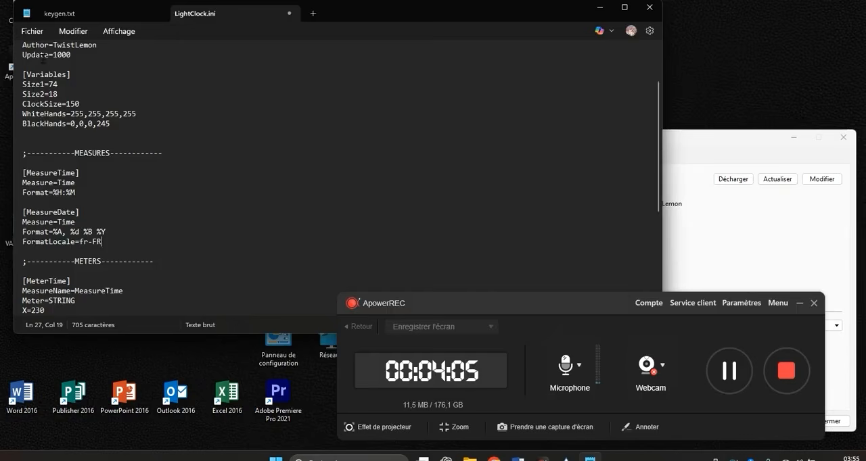
- Save the edited LightClock.ini file and close the text editor
click(32, 31)
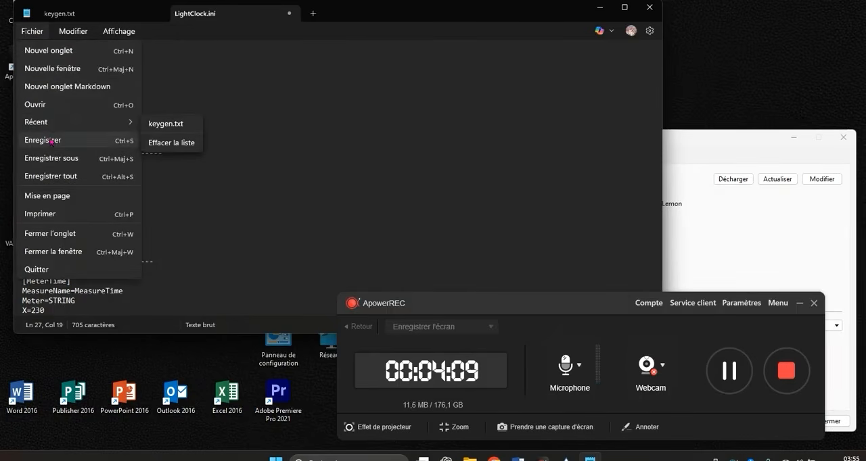
click(50, 140)
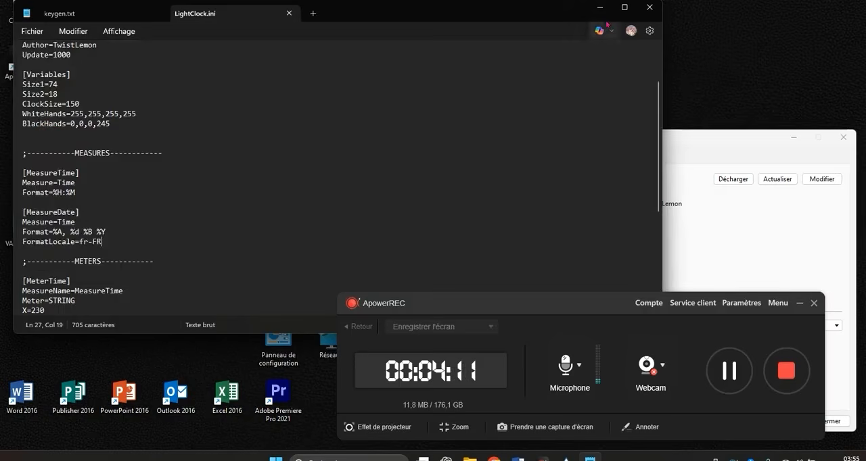
click(646, 8)
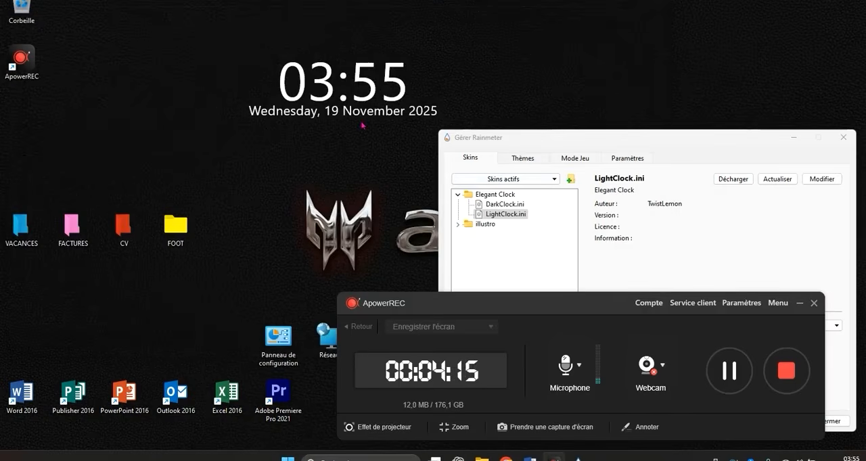
- Reload the Elegant Clock skin by loading DarkClock.ini and switching back to LightClock.ini
double_click(499, 205)
double_click(501, 214)
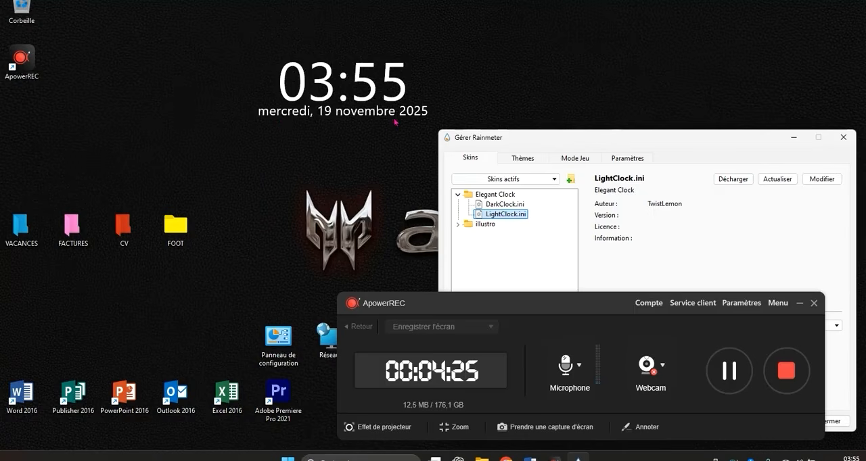
click(505, 205)
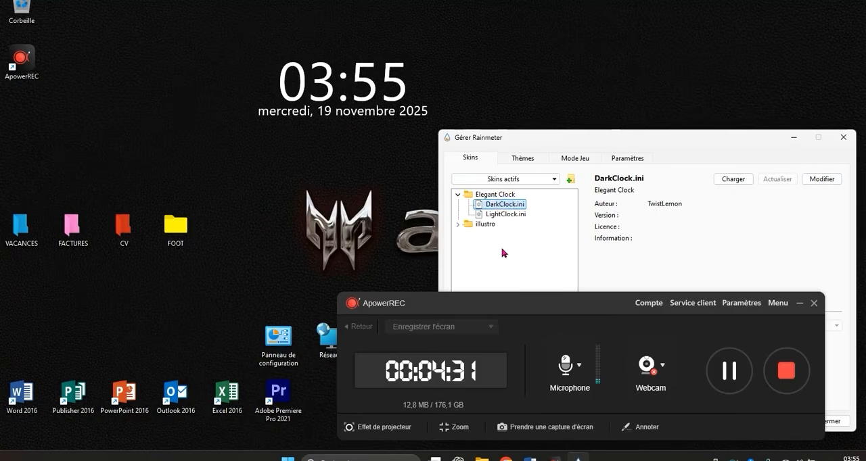
click(508, 215)
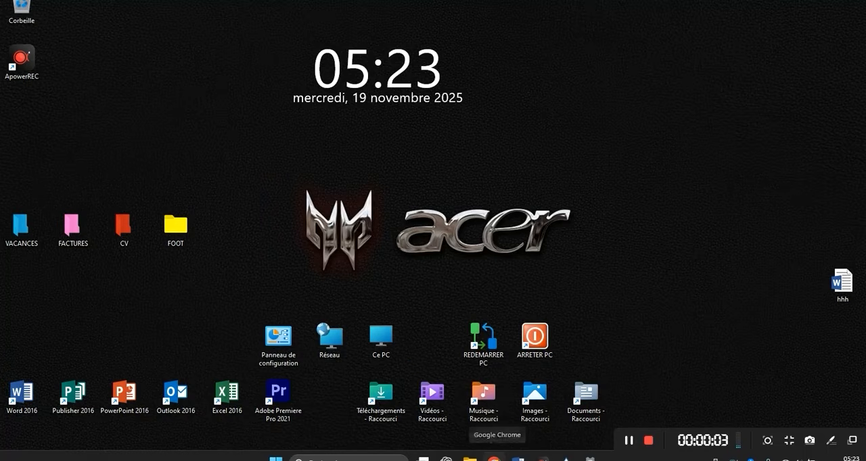
- Switch to Google Chrome and search Google for lively wallpaper
click(493, 459)
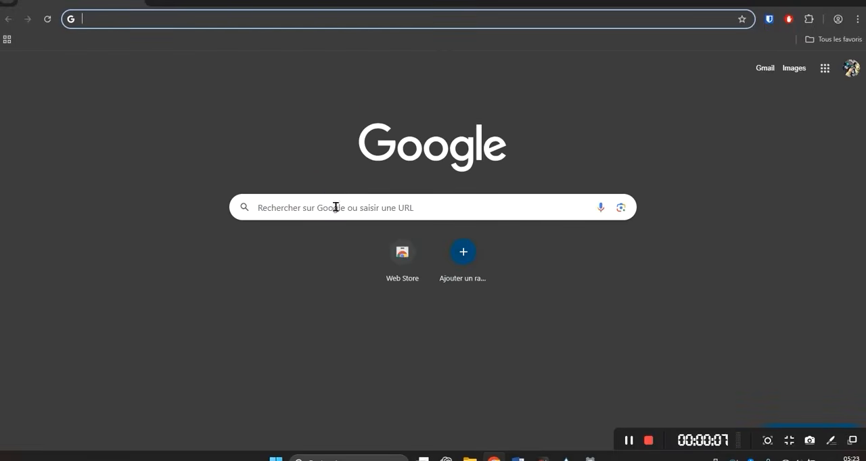
click(335, 207)
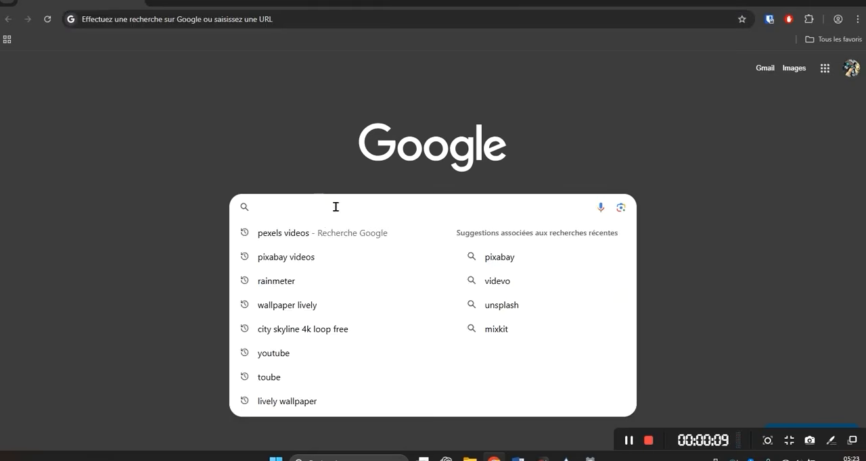
text(lively)
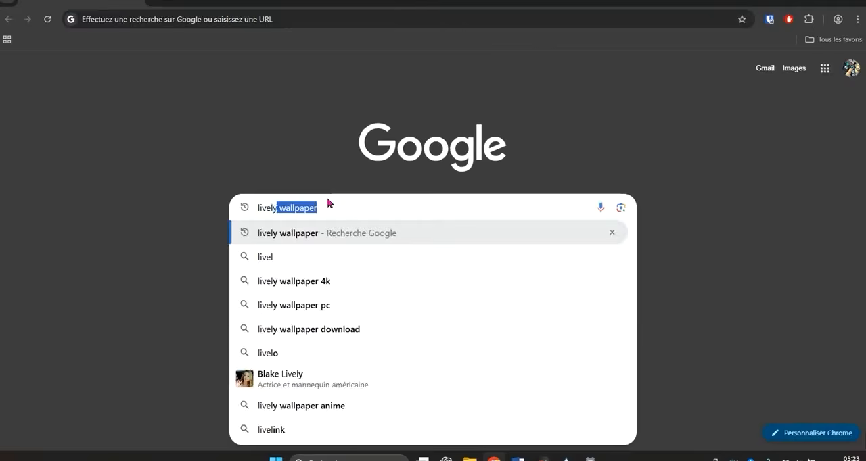
text( w)
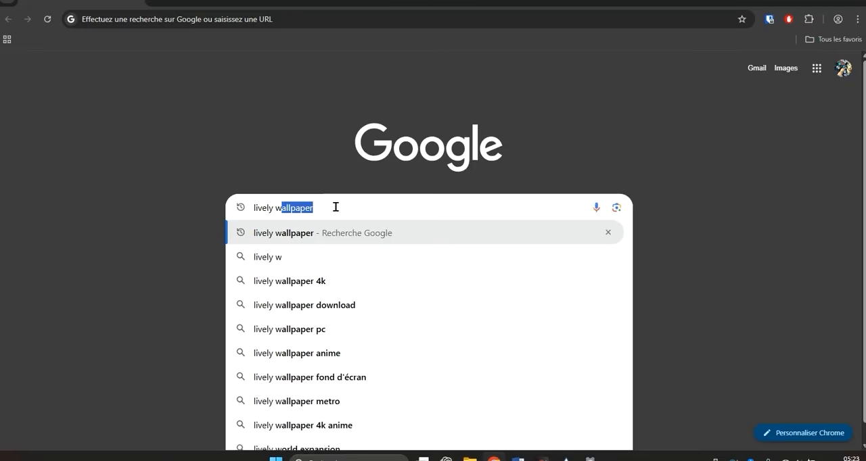
text(allpaper)
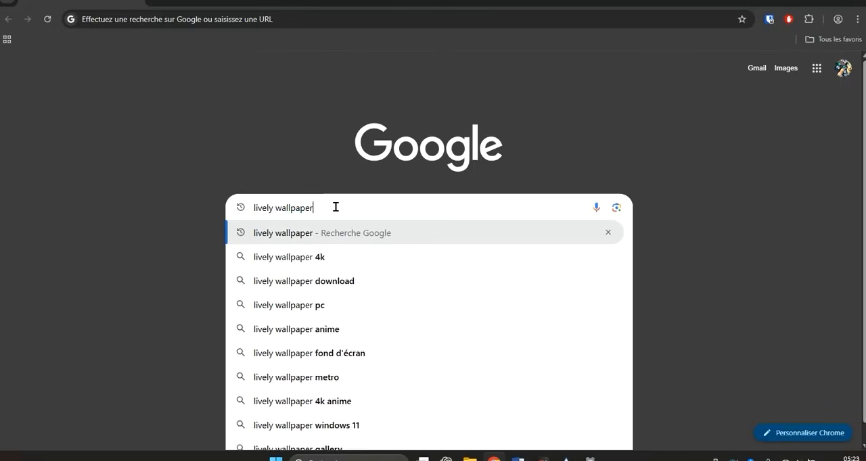
key(Return)
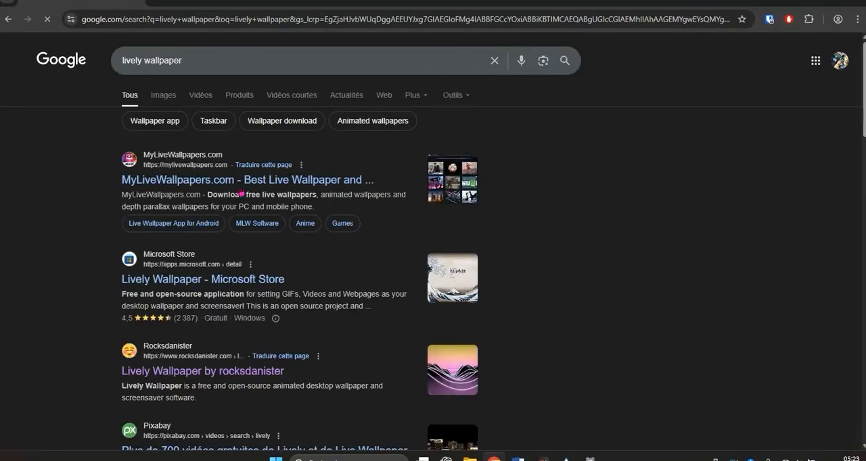
- Open the Lively Wallpaper page on rocksdanister.com from the results and download the Windows 64-bit installer
scroll(200, 342, down, 1)
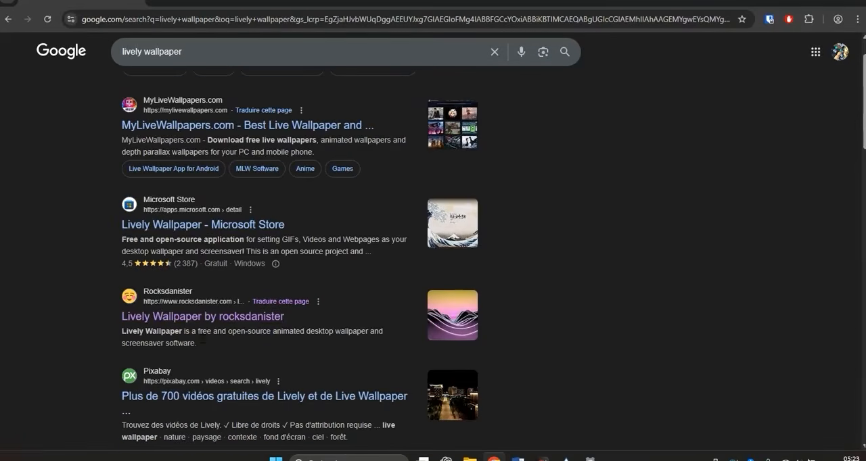
click(180, 320)
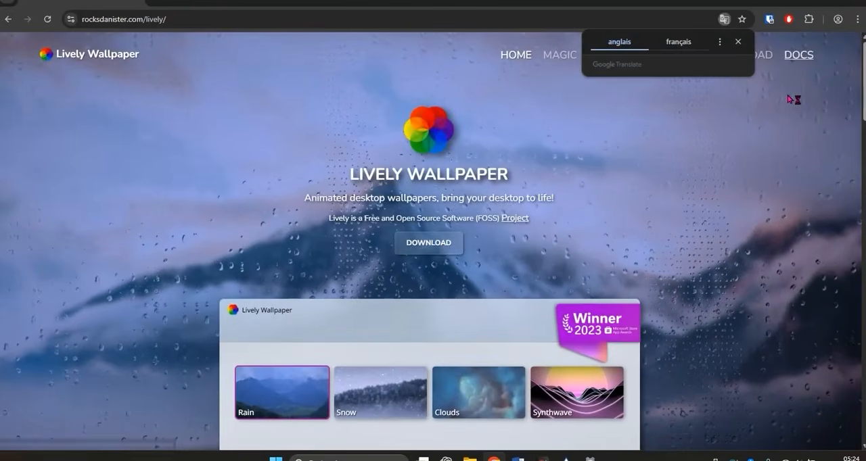
click(436, 245)
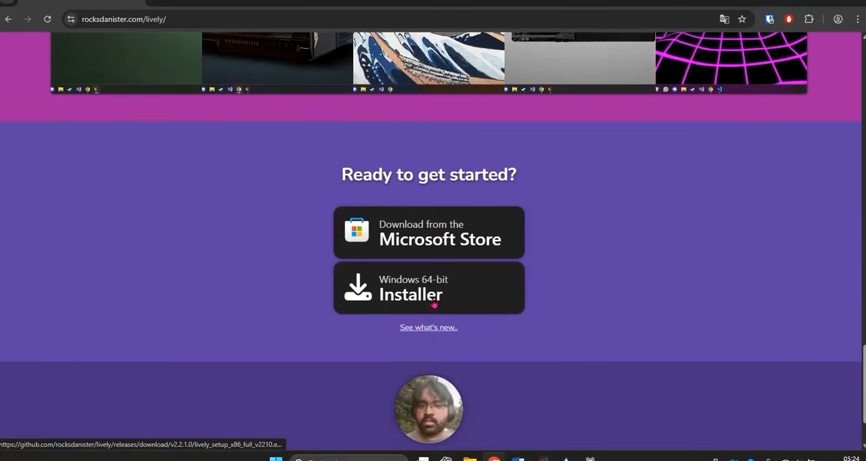
click(427, 291)
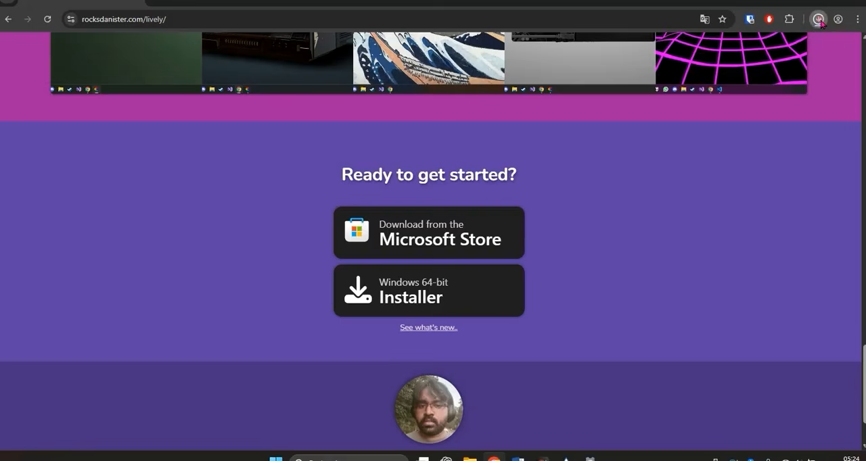
- Show the downloaded installer in its folder and run lively_setup_x86_full_v2210 (1)
click(818, 20)
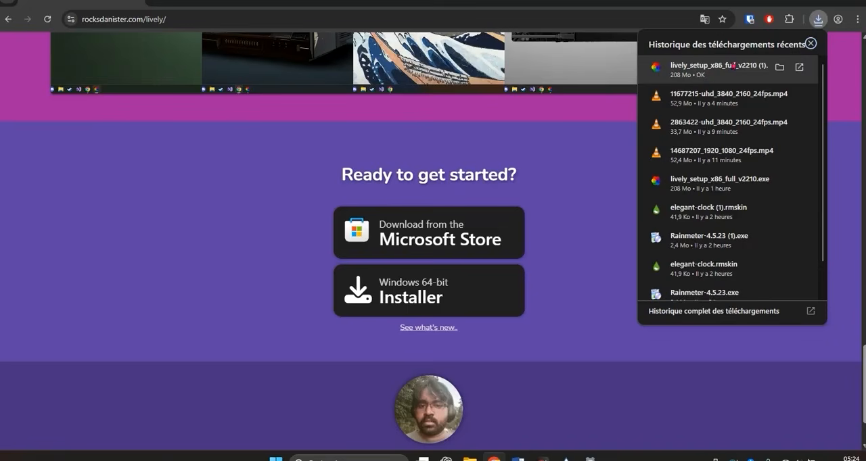
click(779, 67)
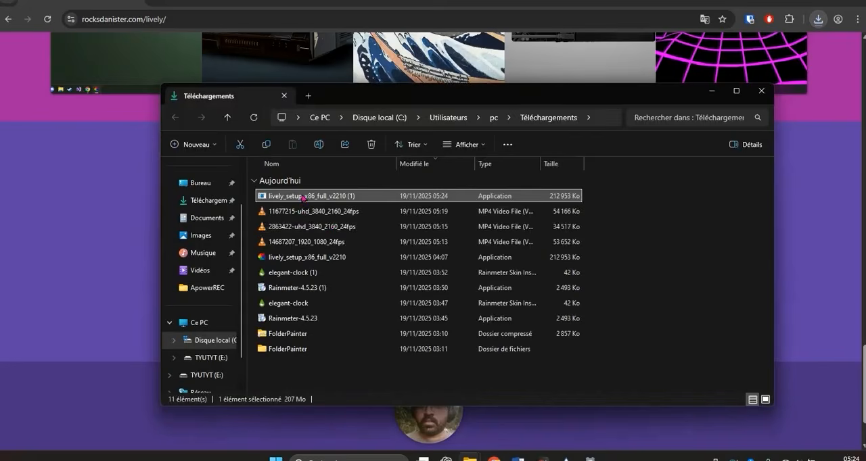
double_click(303, 196)
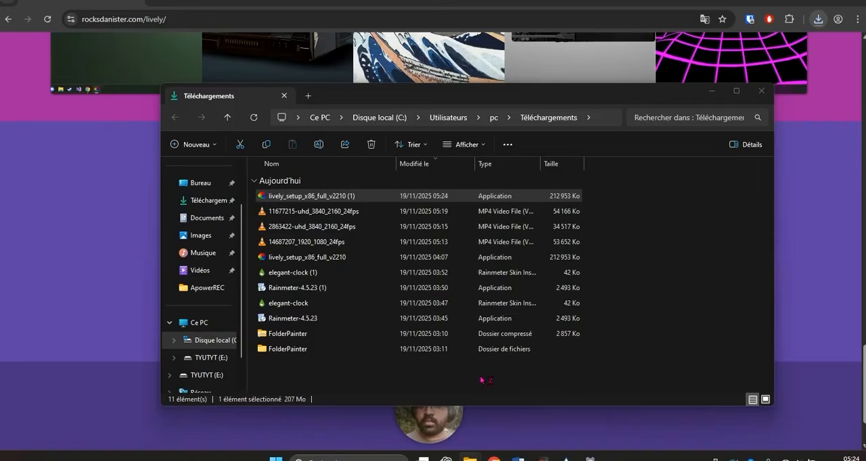
- Start the Lively Wallpaper installation from lively_setup_x86_full_v2210 (1) in the Téléchargements folder
click(353, 197)
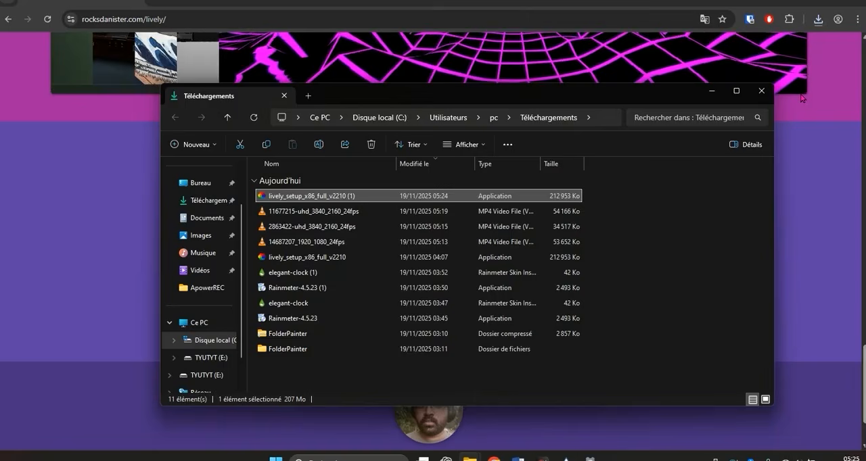
click(543, 459)
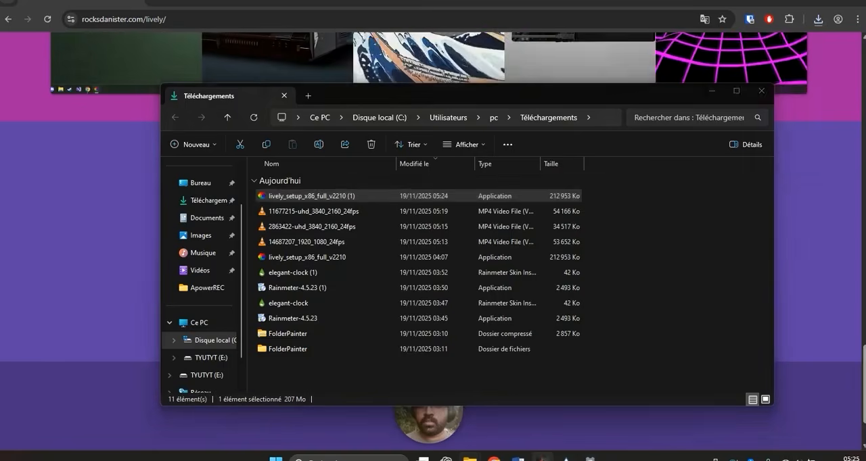
click(420, 207)
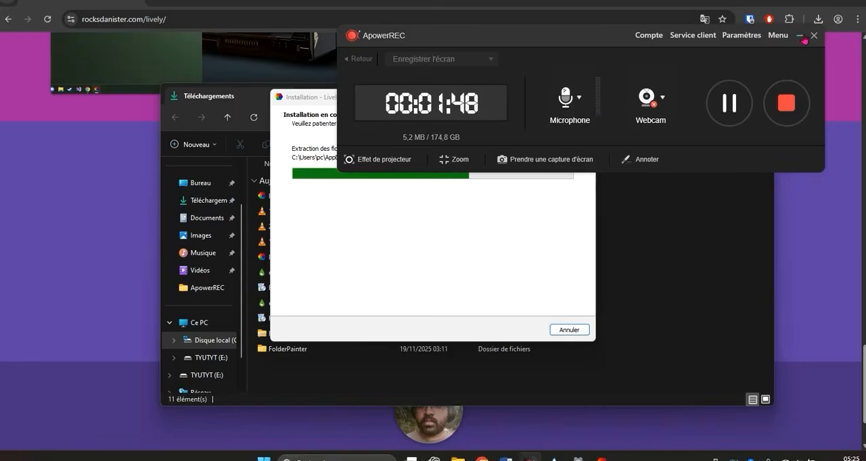
- Minimize the ApowerREC, Téléchargements and Chrome windows to reveal the desktop behind the installer
click(802, 38)
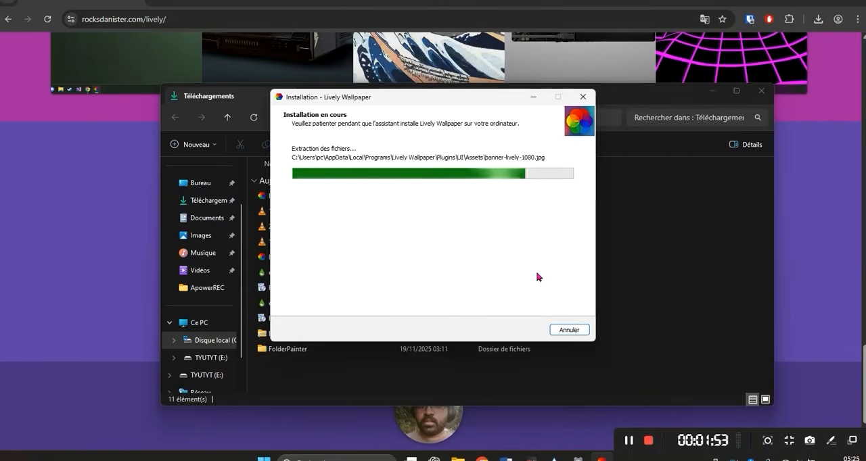
click(712, 90)
click(804, 3)
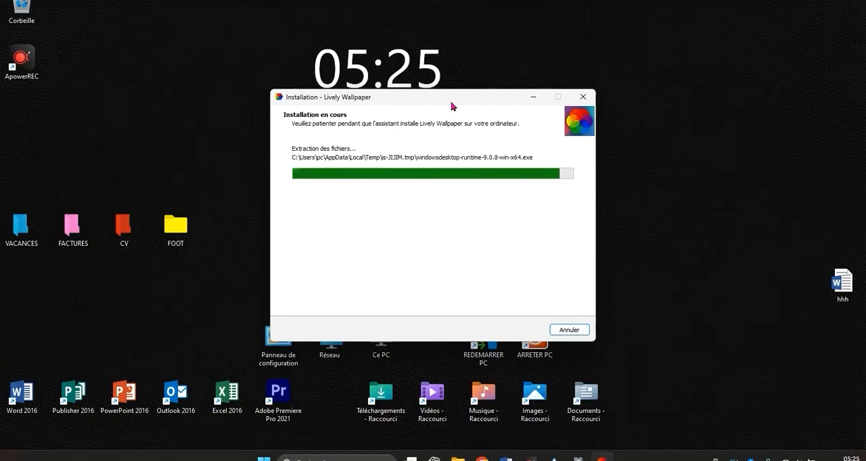
- Move the installation window away from the desktop clock and finish the setup with Exécuter Lively Wallpaper enabled
drag(465, 96, 744, 91)
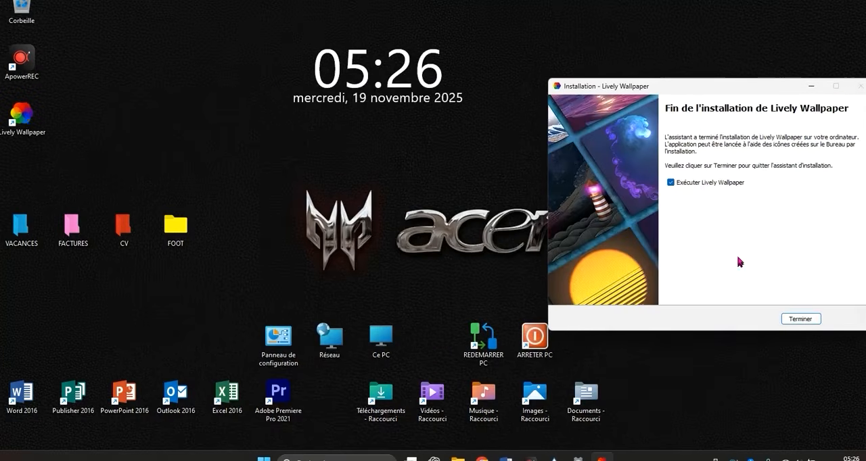
click(801, 319)
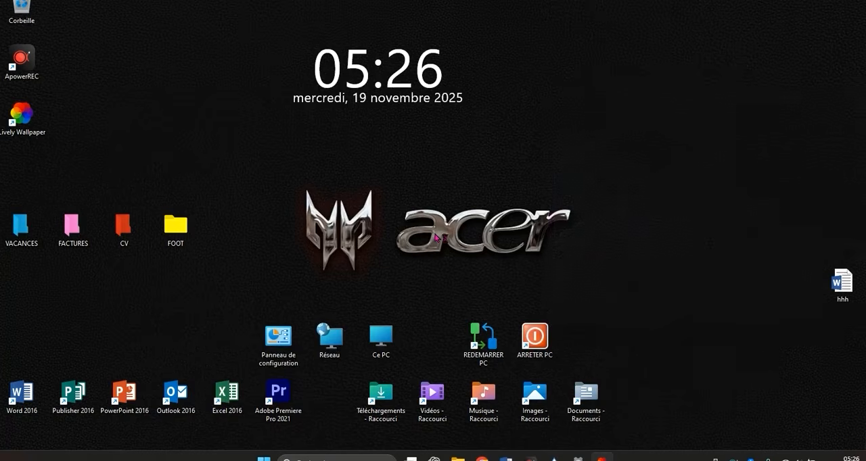
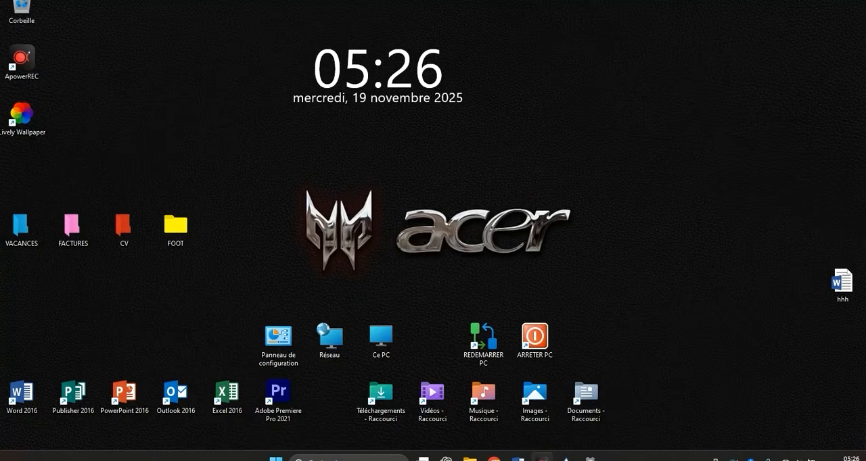
- Minimize the ApowerREC recorder and maximize the Lively Wallpaper window showing the Bibliothèque
click(543, 458)
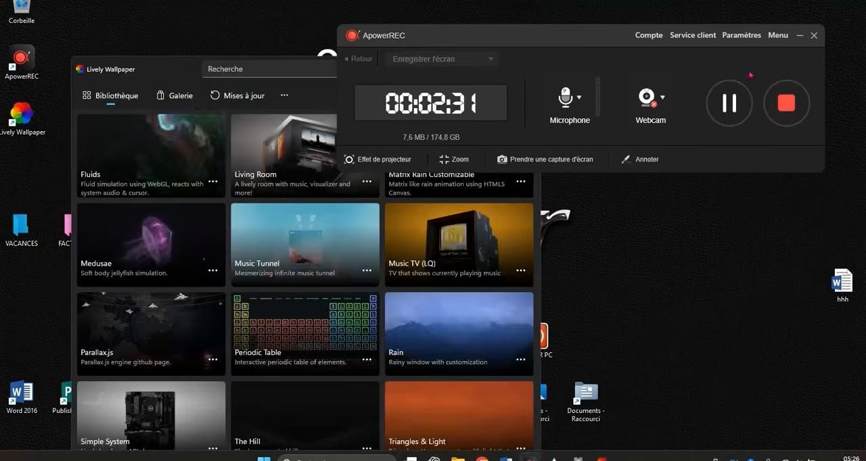
click(798, 35)
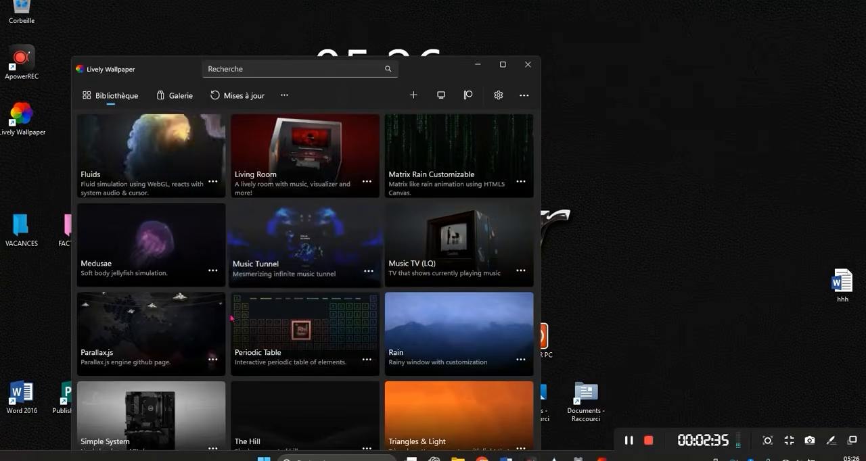
click(502, 65)
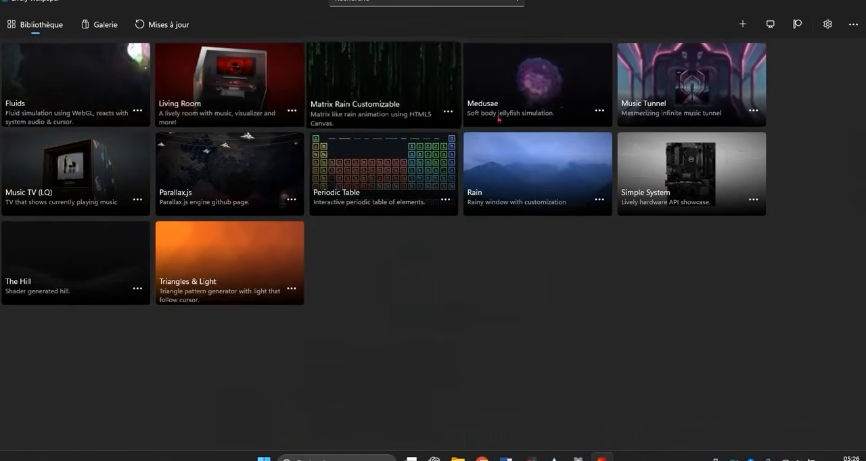
- Set Medusae as the wallpaper and minimize Lively Wallpaper to view it on the desktop
click(603, 116)
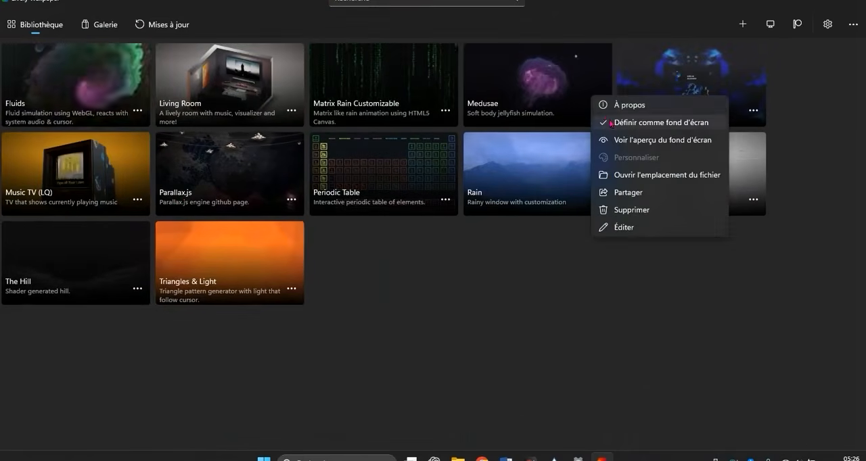
click(616, 122)
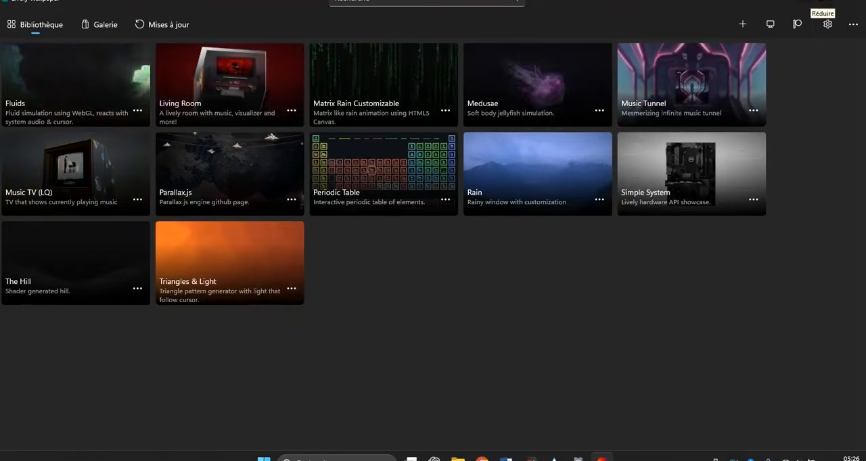
click(819, 2)
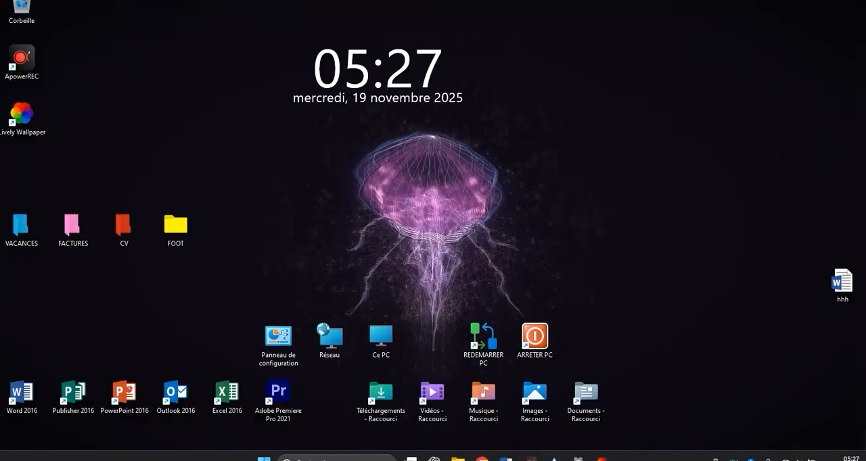
- Restore Lively Wallpaper, set Matrix Rain Customizable as the wallpaper and minimize the window to view the desktop
click(601, 459)
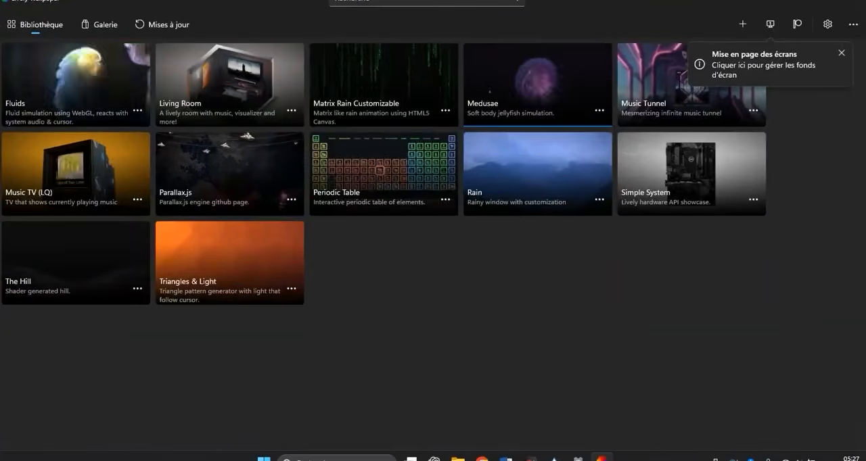
right_click(469, 75)
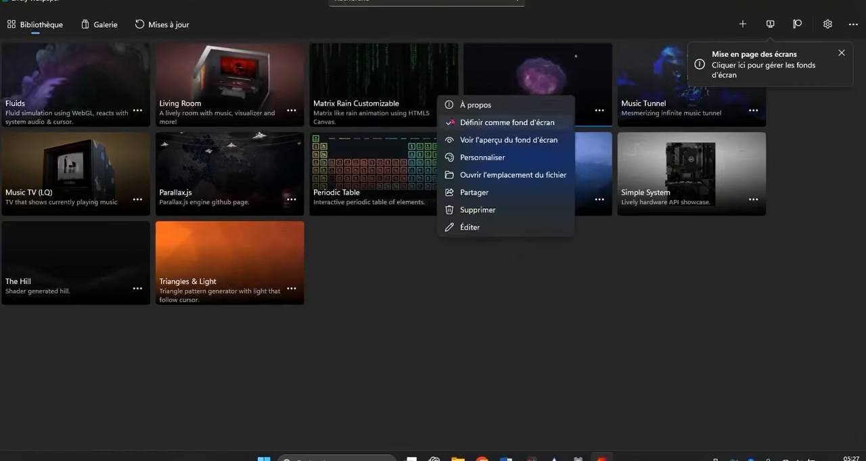
click(480, 135)
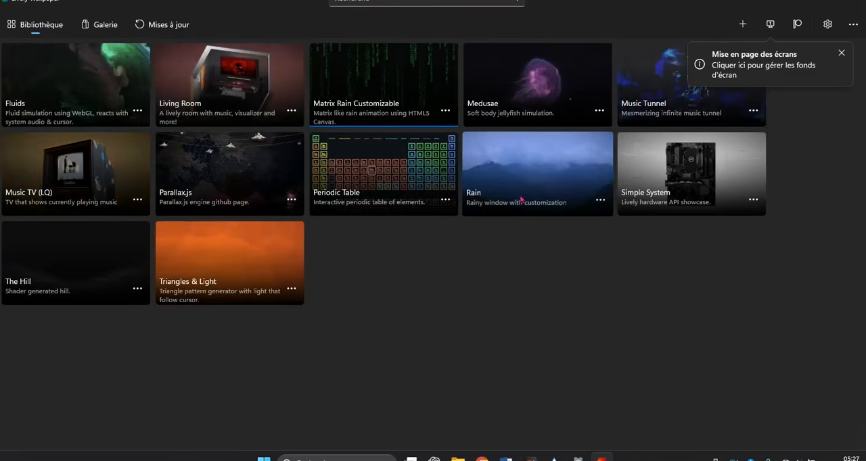
click(805, 1)
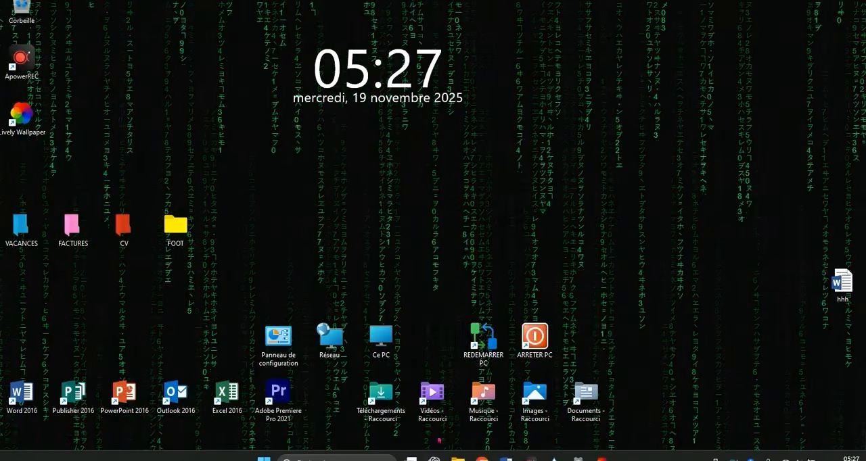
click(600, 457)
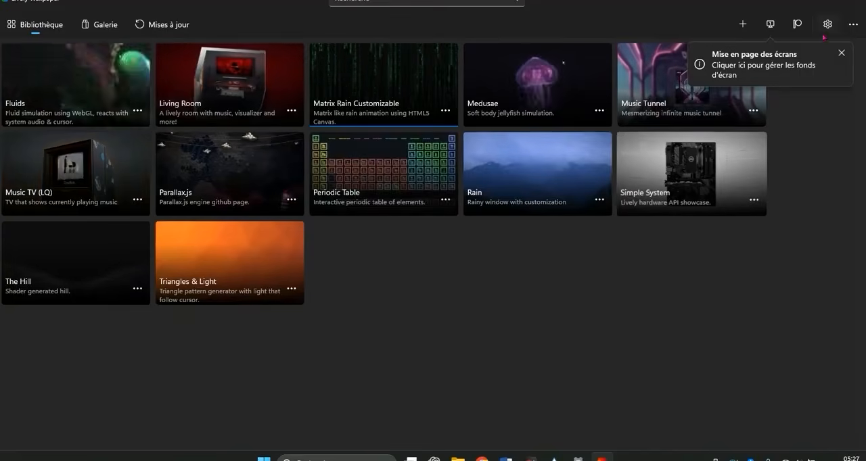
click(797, 1)
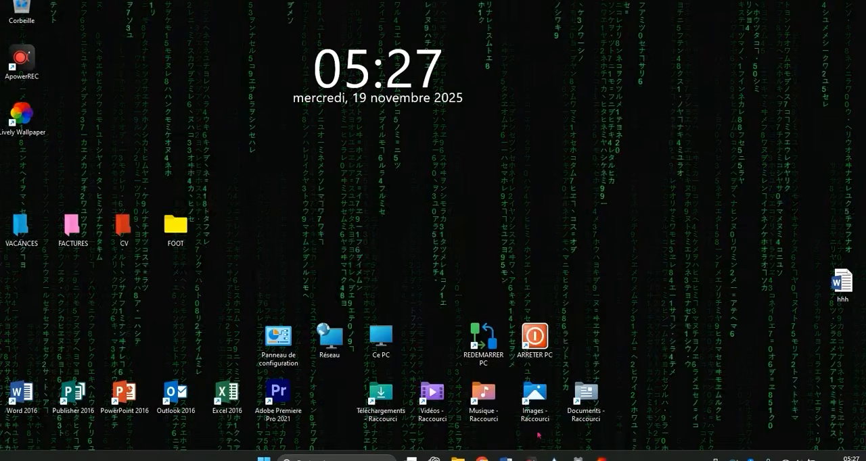
- Switch to Chrome, search Google for pexels.com video and open the Pexels free stock videos page
click(485, 457)
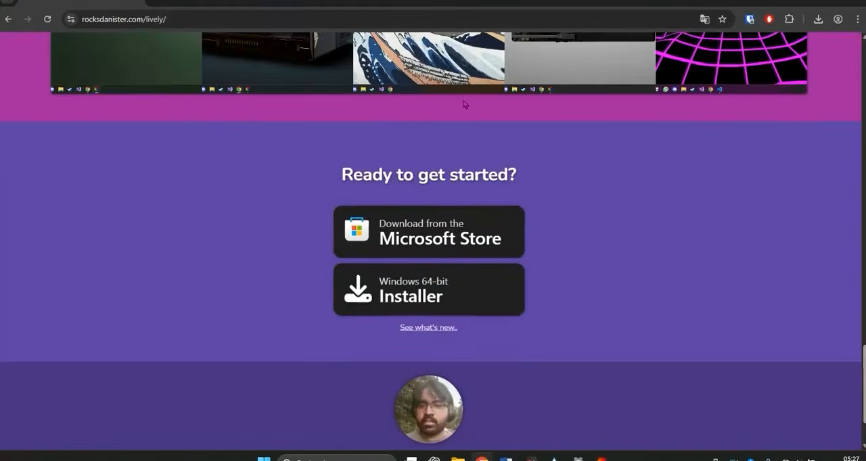
click(165, 18)
text(pe)
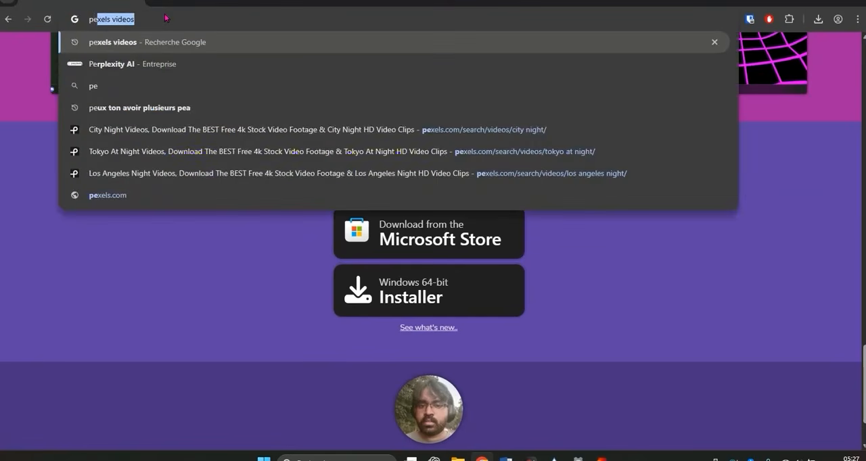
text(xels)
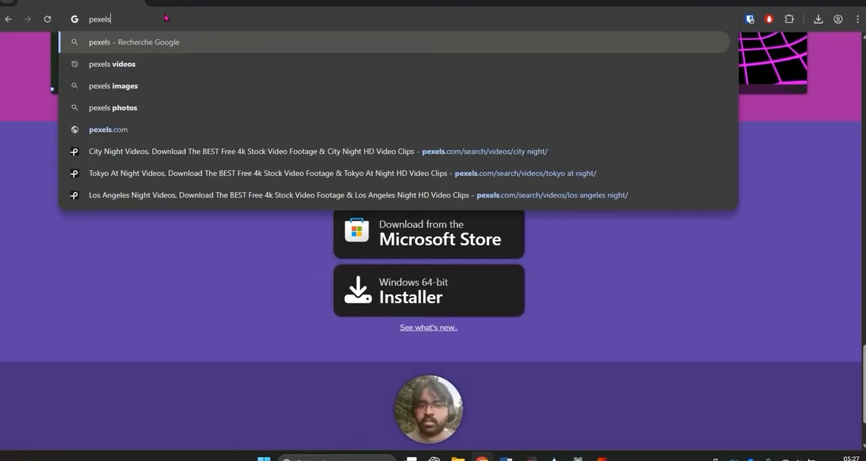
text(.com video)
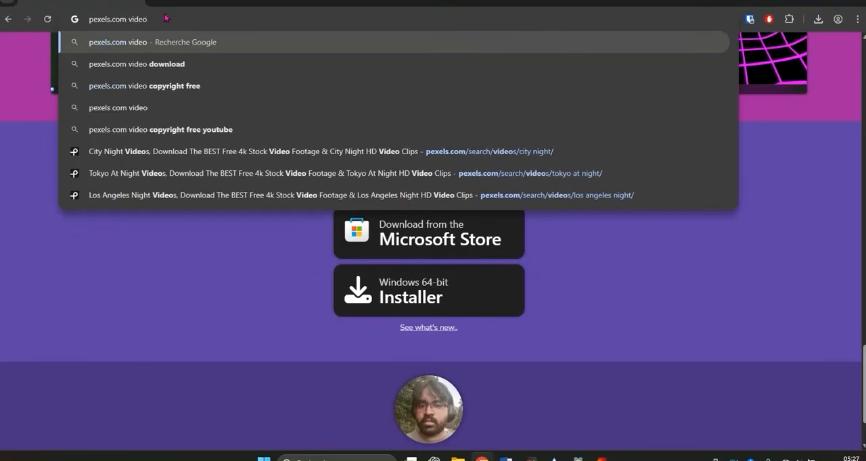
key(Return)
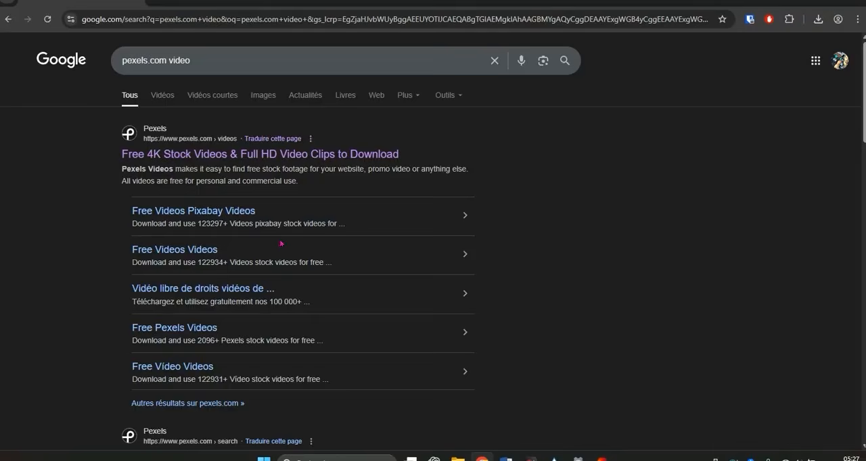
click(244, 153)
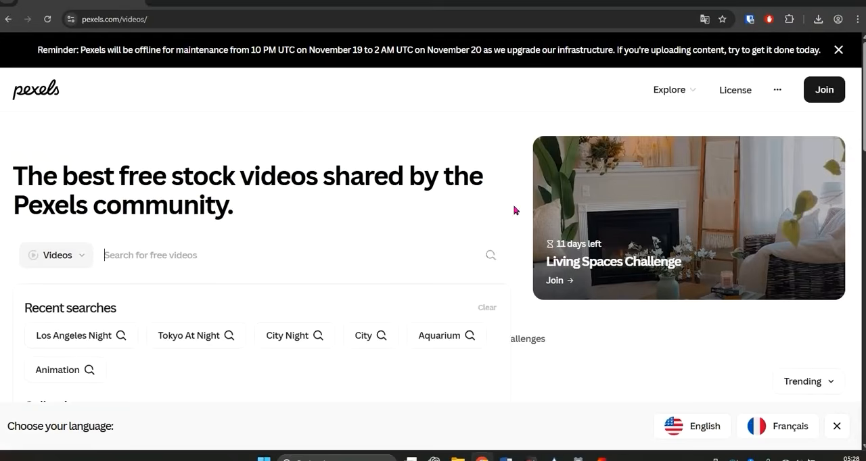
- Search the Pexels video library for animation
scroll(186, 274, down, 3)
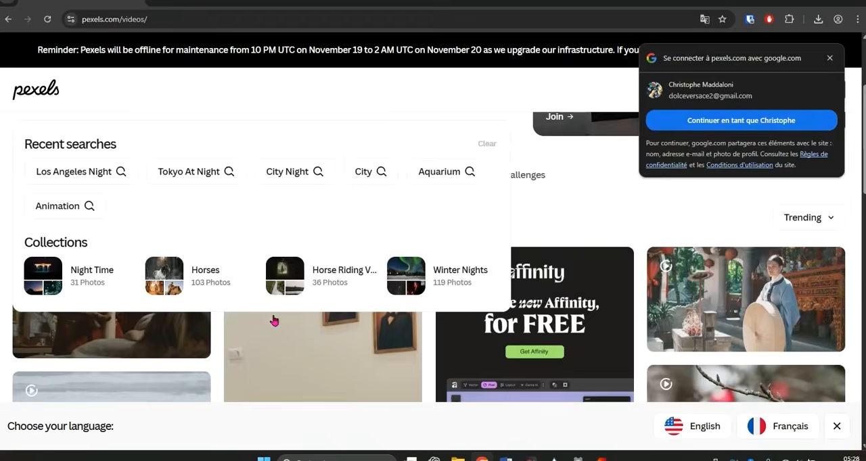
scroll(258, 297, up, 3)
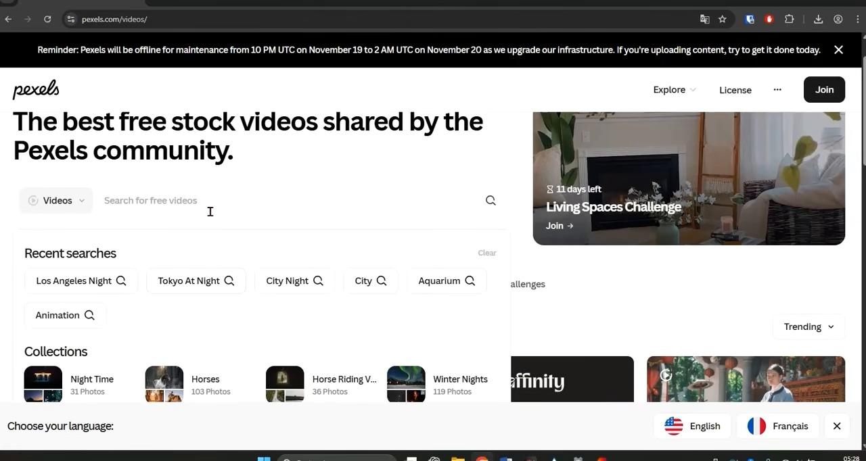
text(animation)
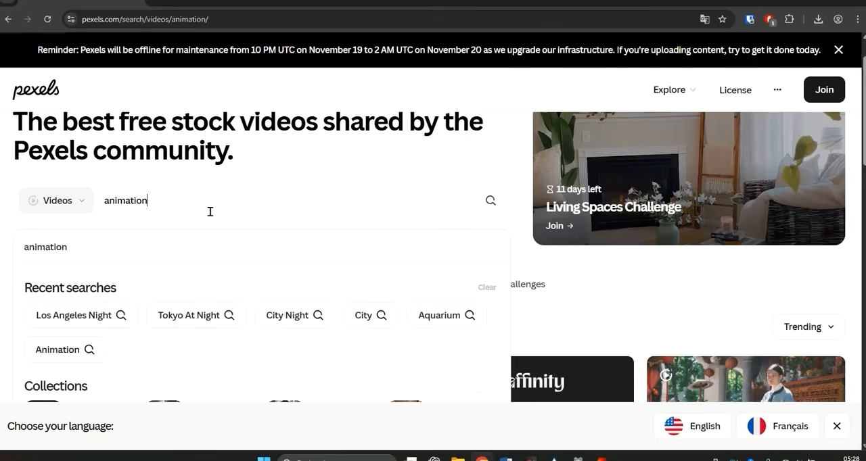
key(Return)
- Download the blue and purple particle wave video from the animation results and dismiss the thank-you window
scroll(337, 286, down, 1)
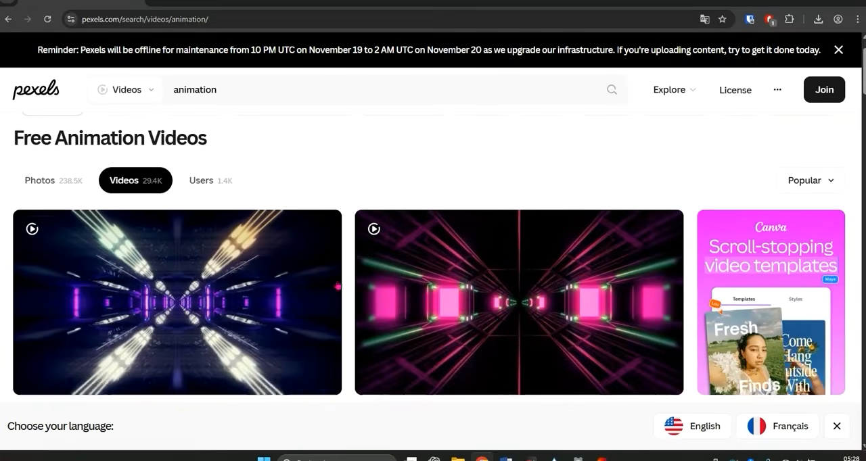
scroll(224, 265, down, 1)
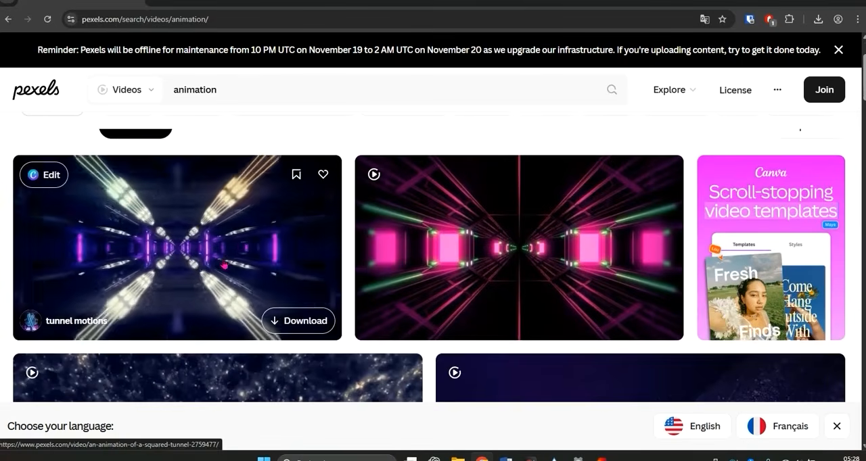
scroll(224, 264, down, 2)
scroll(224, 264, down, 2)
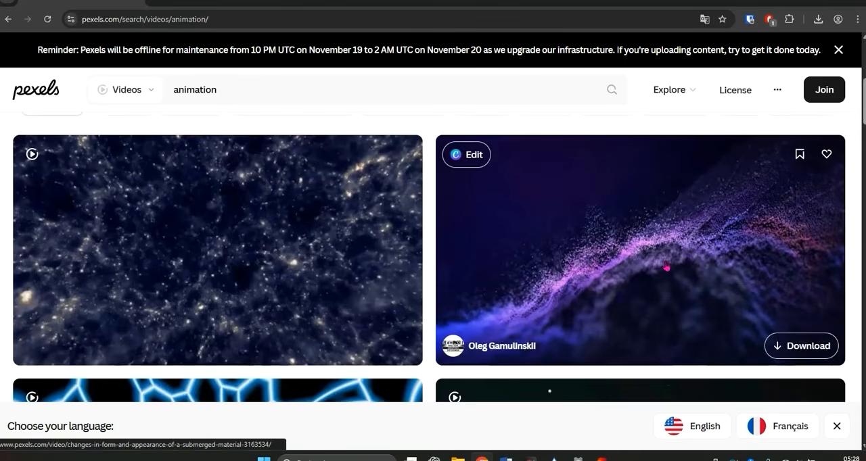
click(798, 346)
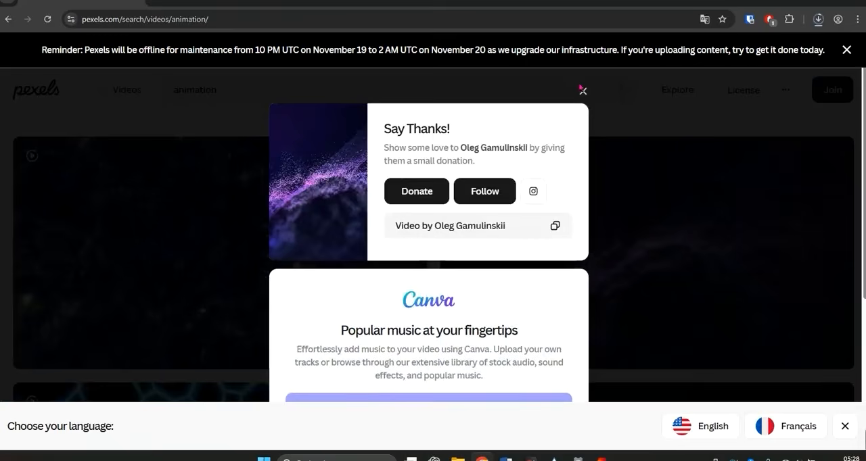
click(582, 90)
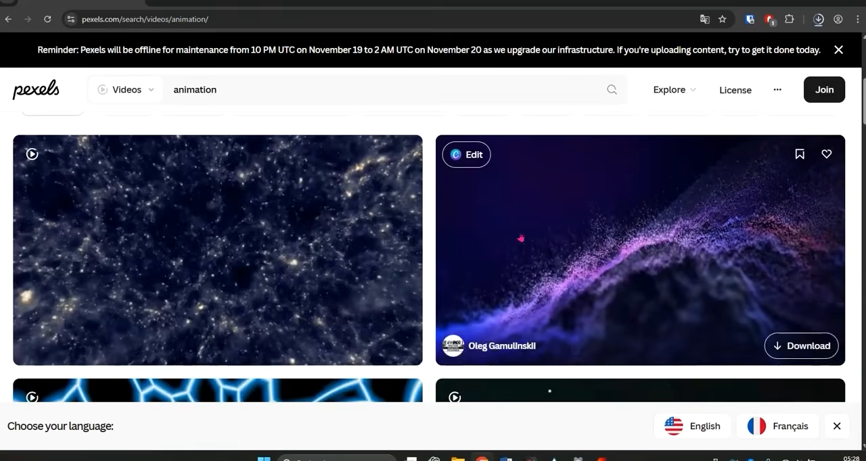
- Browse the remaining Pexels animation results to examine other clips suitable as animated wallpapers
scroll(328, 203, down, 8)
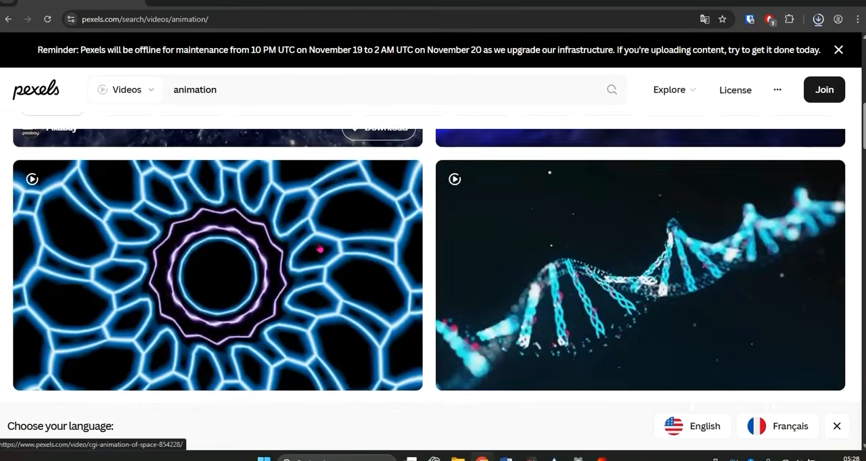
scroll(321, 250, down, 15)
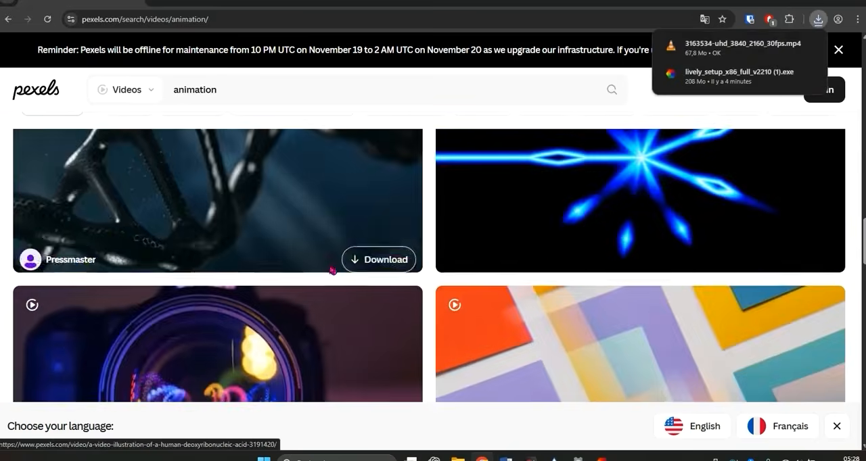
scroll(339, 278, down, 10)
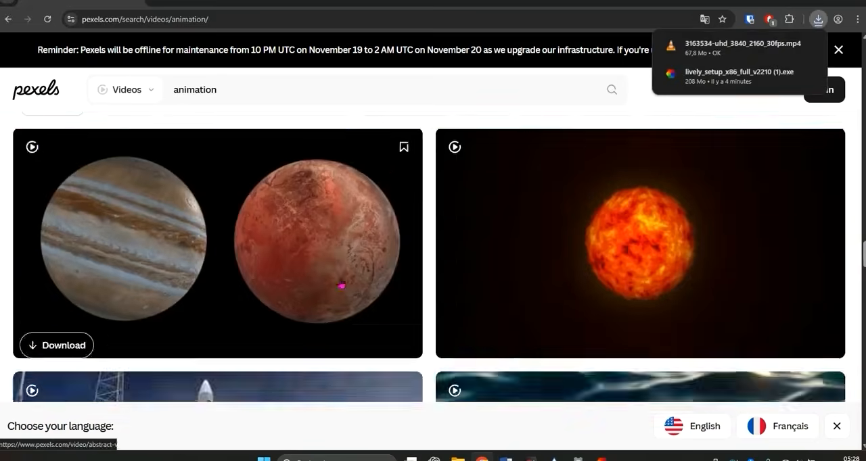
scroll(339, 284, down, 3)
scroll(281, 237, up, 2)
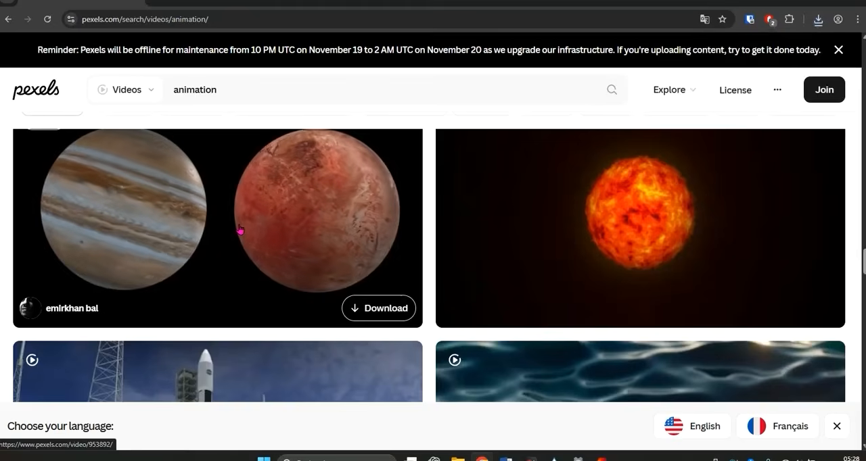
scroll(252, 256, down, 8)
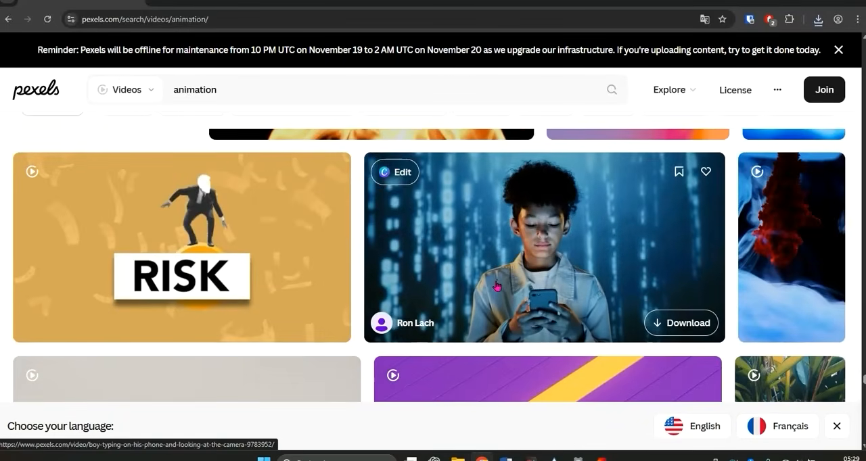
scroll(496, 287, down, 10)
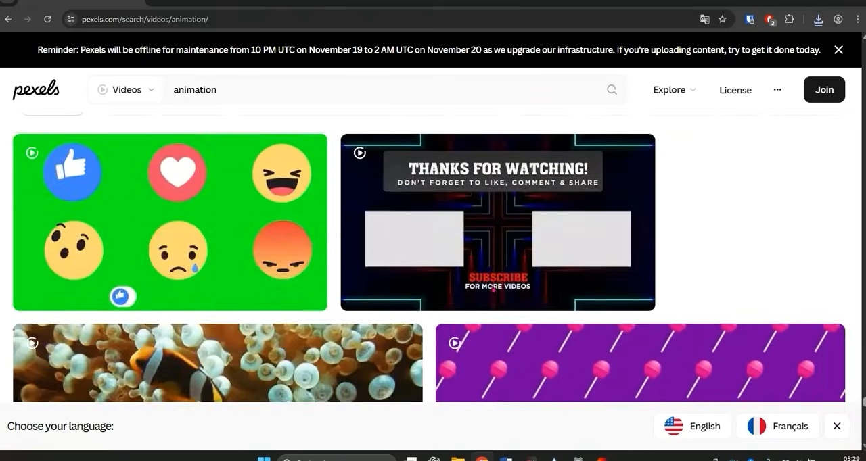
scroll(494, 290, down, 10)
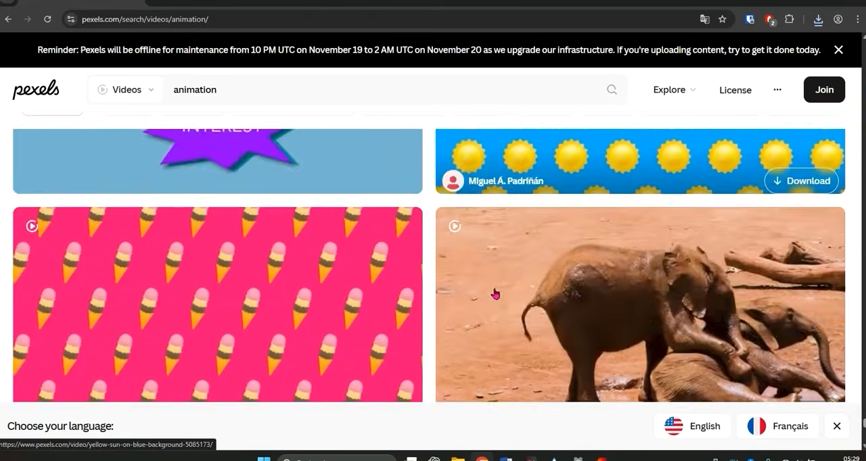
scroll(494, 294, down, 5)
scroll(494, 294, down, 2)
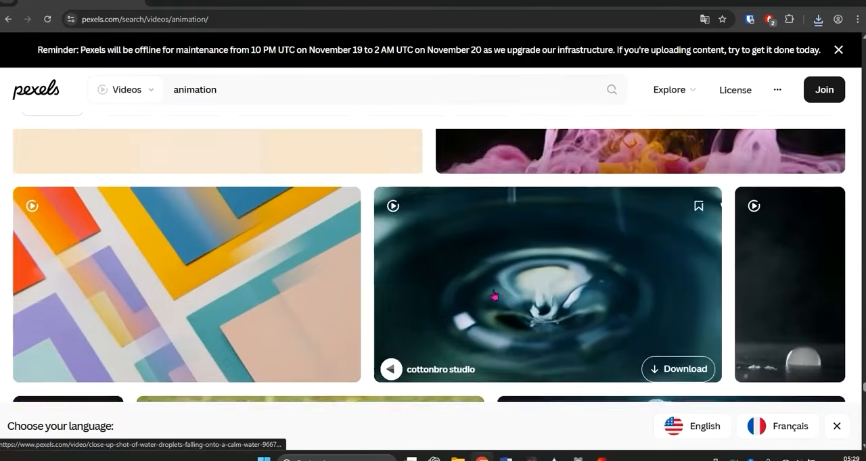
scroll(494, 295, down, 3)
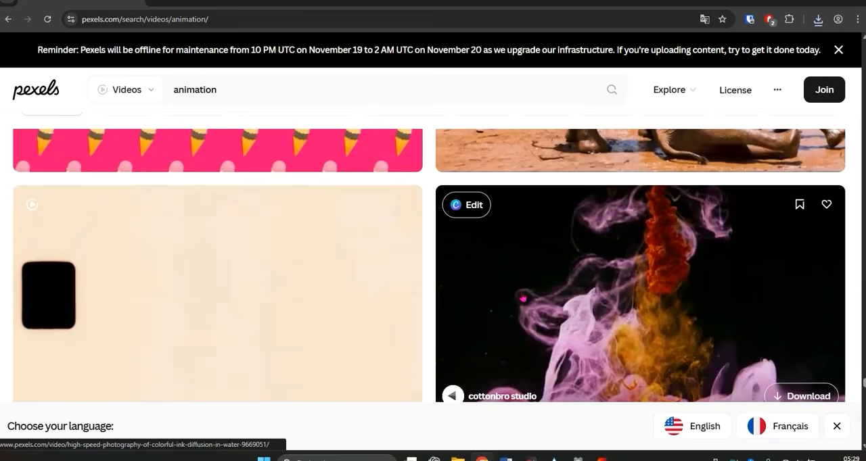
- Download the purple geometric diamond animation from the Pexels animation results and dismiss the thank-you window
scroll(522, 298, down, 10)
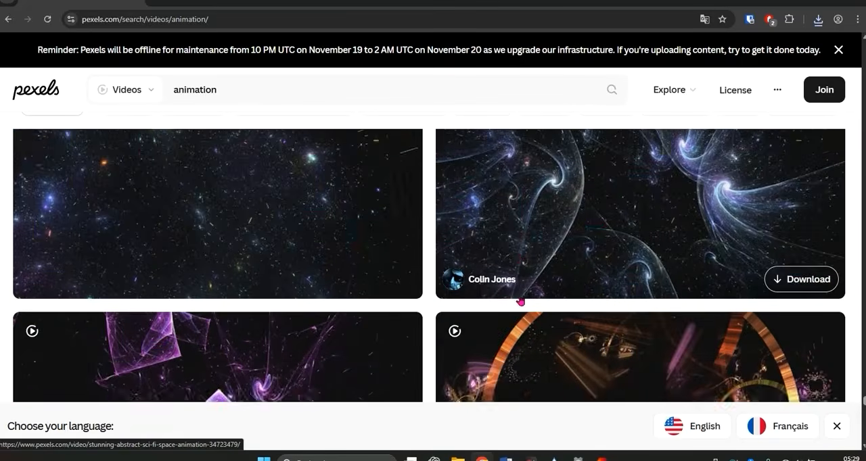
scroll(520, 302, down, 3)
scroll(521, 302, up, 6)
scroll(522, 302, down, 2)
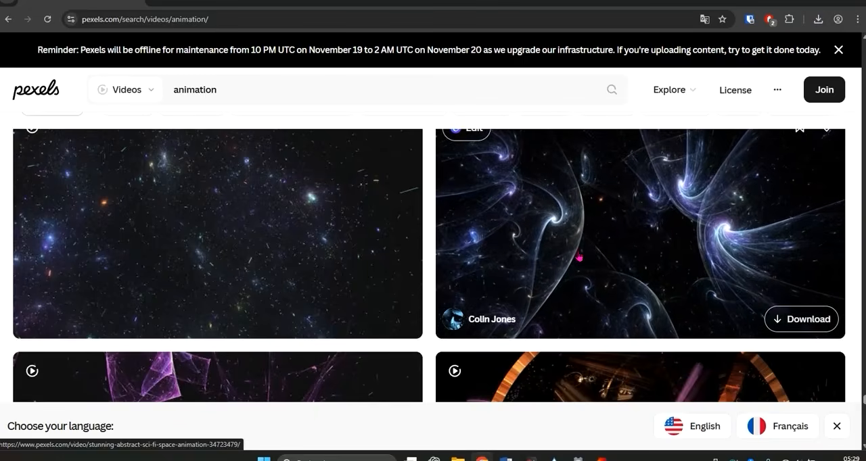
scroll(579, 257, down, 3)
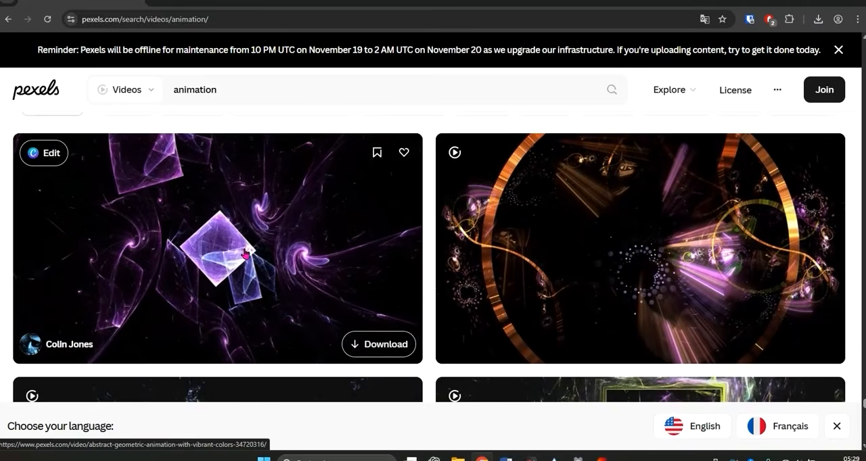
scroll(244, 254, down, 3)
scroll(363, 288, up, 2)
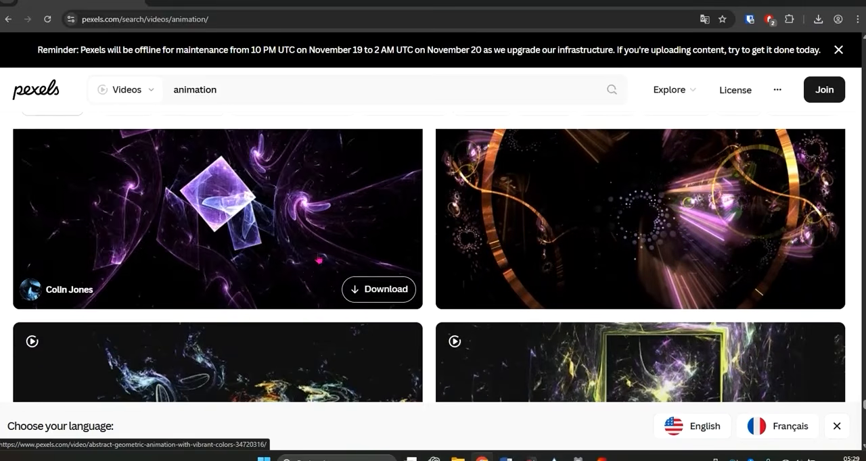
click(363, 289)
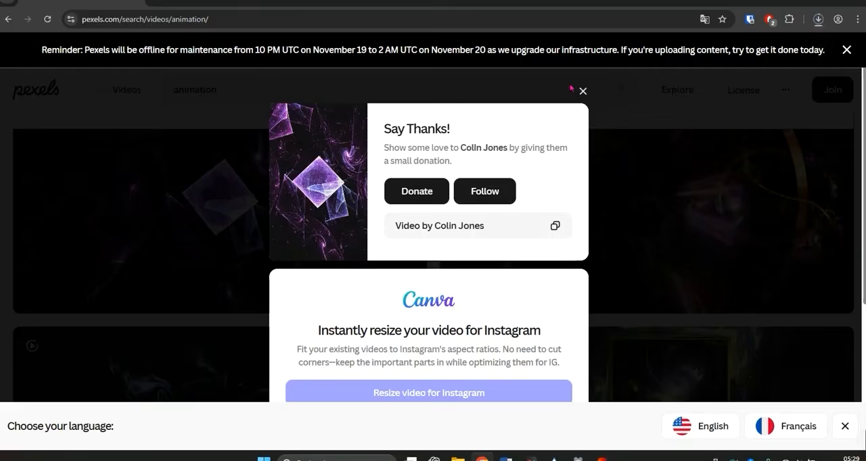
click(583, 90)
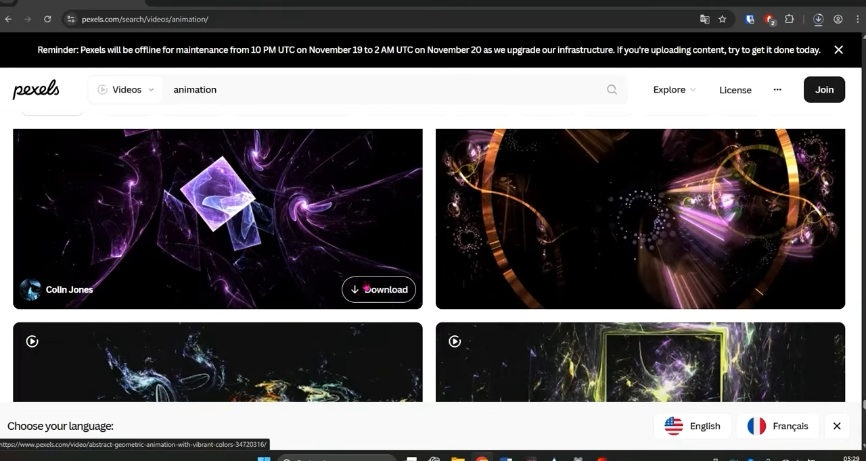
- Download the abstract magenta light wisps video from the animation results and dismiss the thank-you window
scroll(391, 292, down, 4)
scroll(391, 292, down, 6)
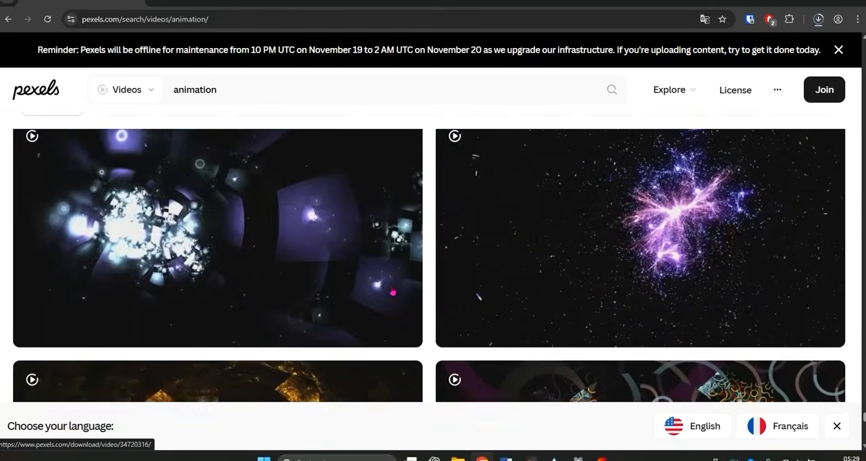
scroll(390, 292, down, 7)
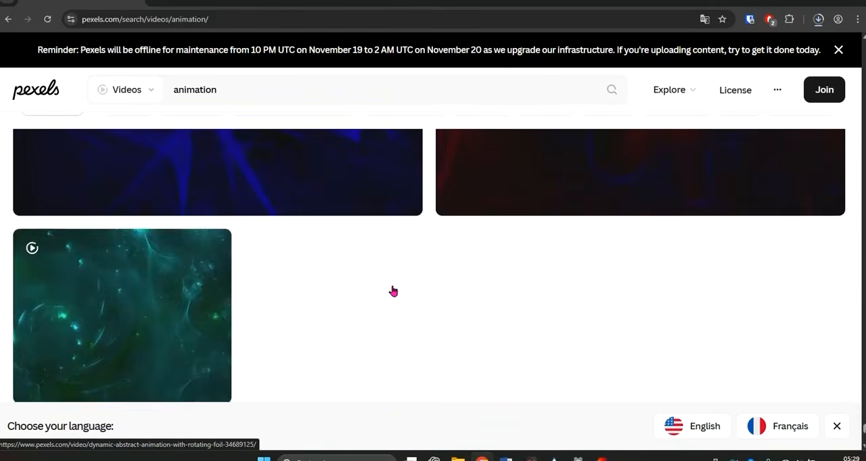
scroll(393, 291, up, 2)
scroll(393, 291, up, 3)
scroll(393, 291, down, 3)
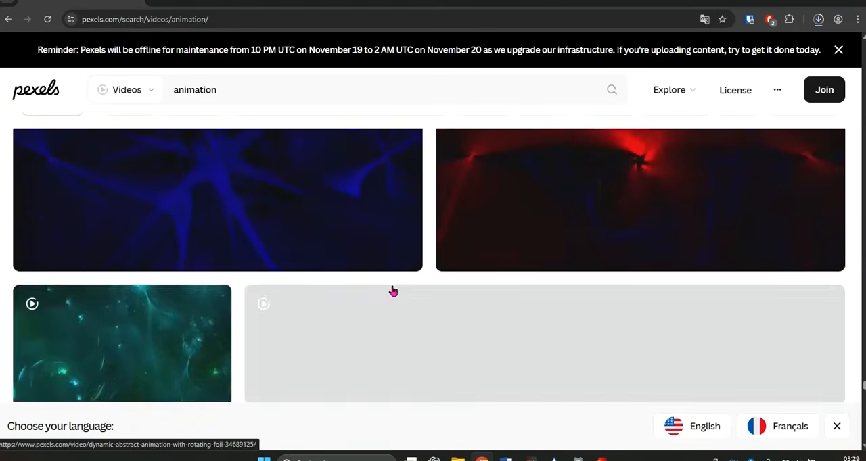
scroll(393, 291, up, 4)
scroll(393, 292, down, 10)
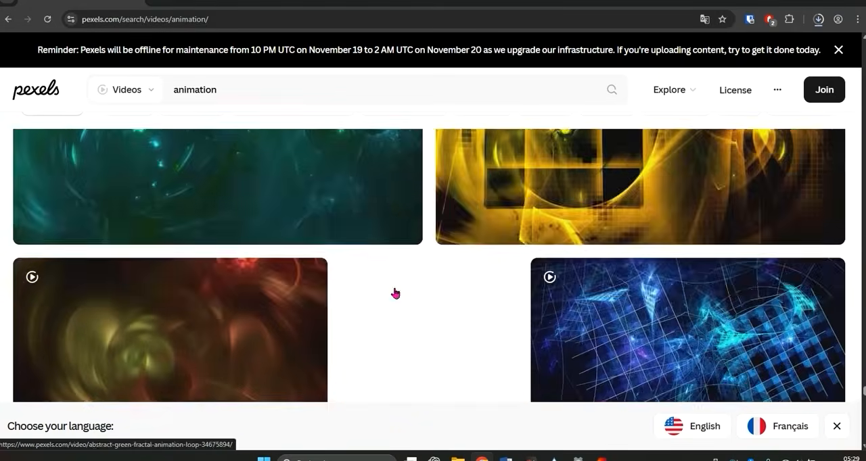
scroll(396, 294, down, 1)
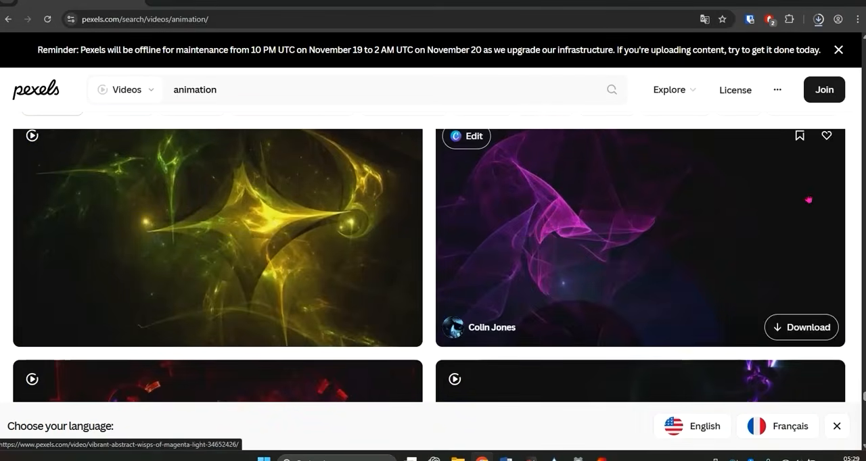
click(807, 331)
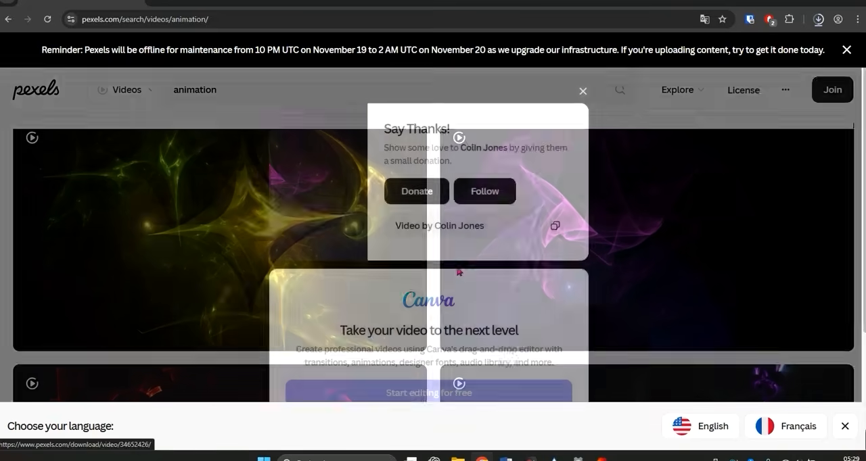
click(582, 91)
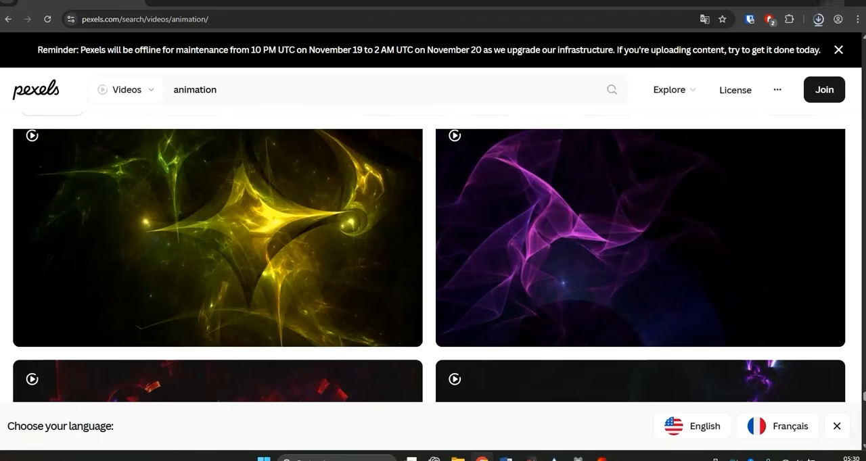
- Minimize the browser and open the Downloads folder in File Explorer to examine the downloaded videos
click(808, 2)
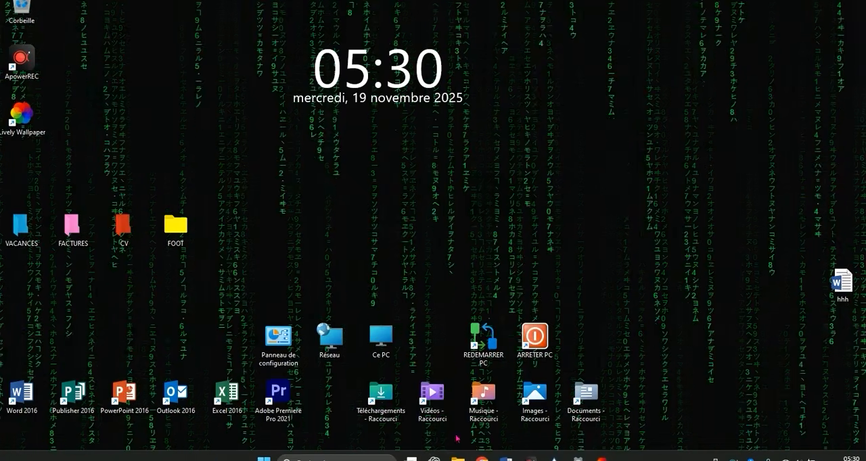
mouse_move(458, 459)
click(411, 393)
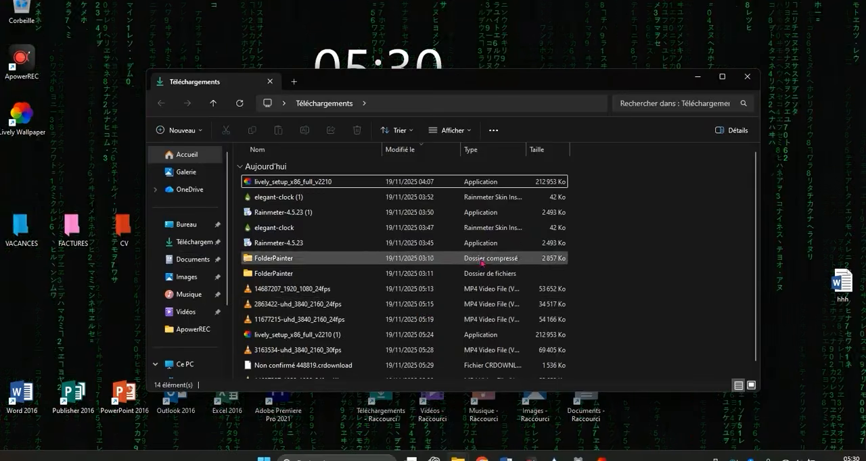
- Switch to Lively Wallpaper, dismiss the screen layout tip and add the downloaded video 14717649_1920_1080_24fps to the library under its default title
click(601, 458)
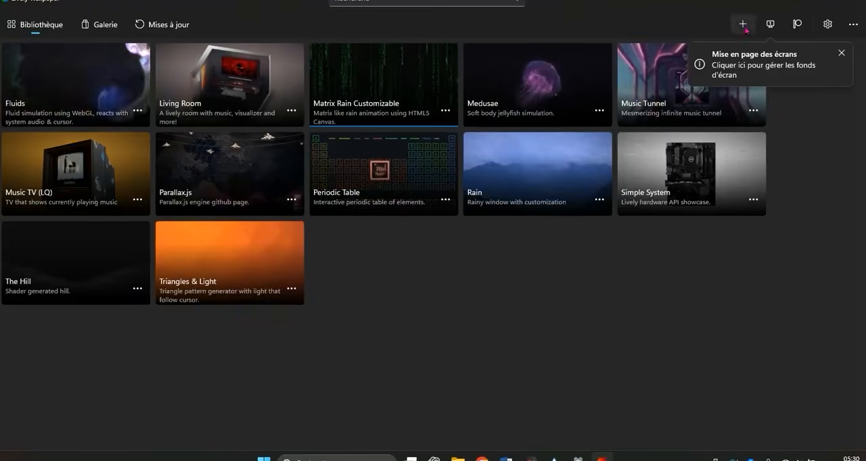
click(840, 53)
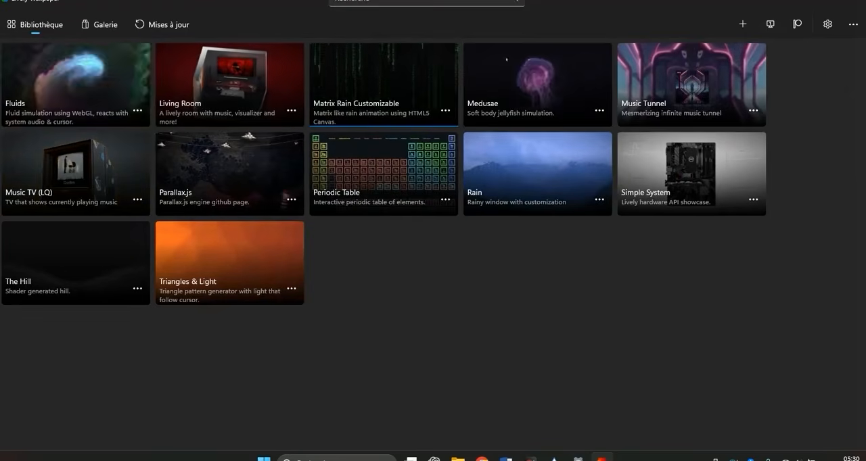
click(744, 25)
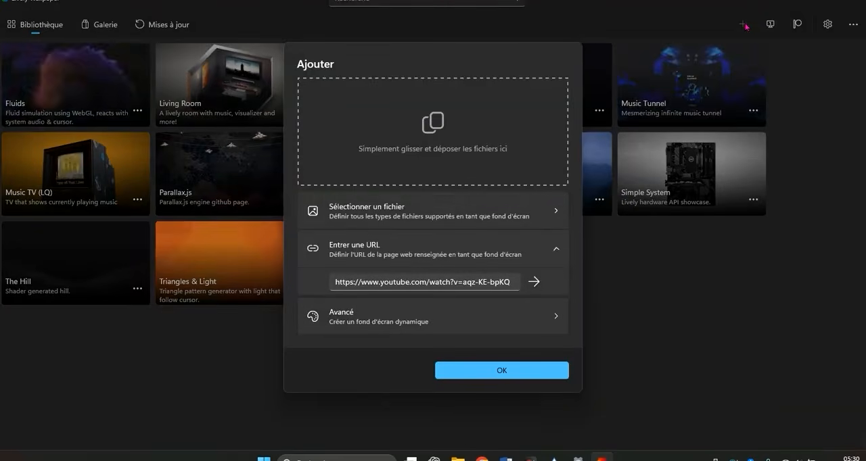
click(390, 215)
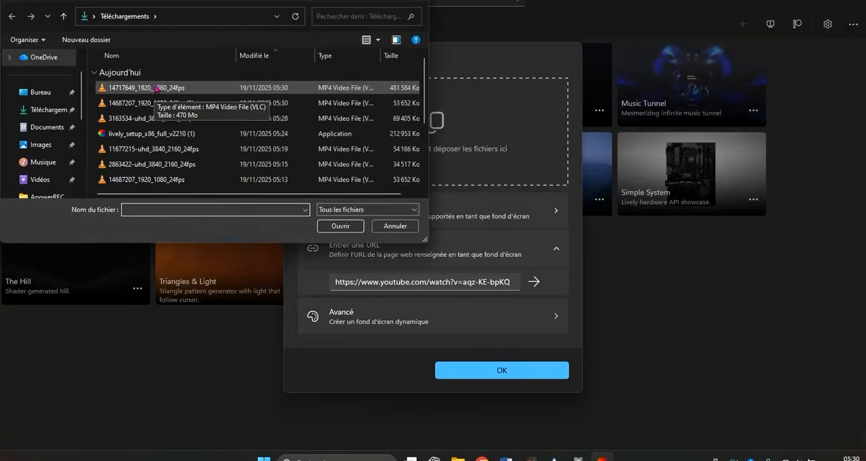
double_click(157, 88)
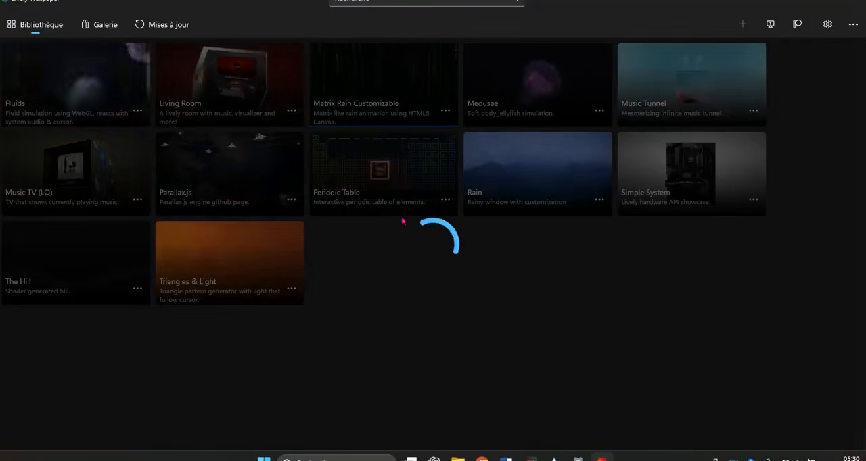
mouse_move(489, 458)
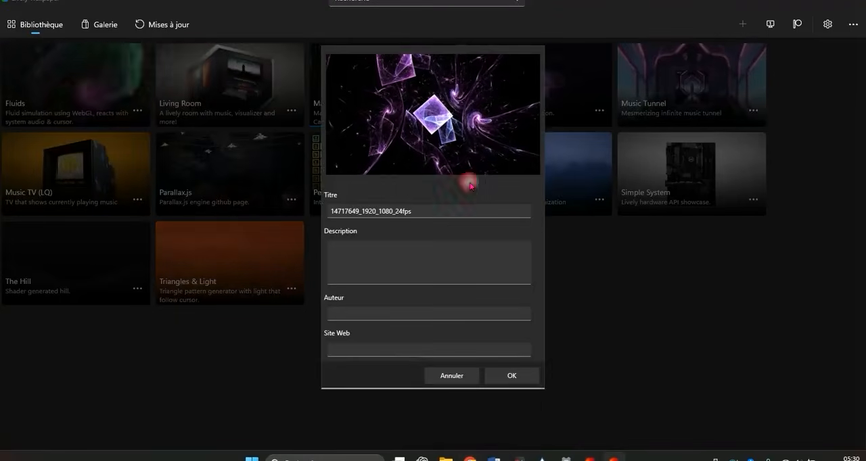
click(513, 376)
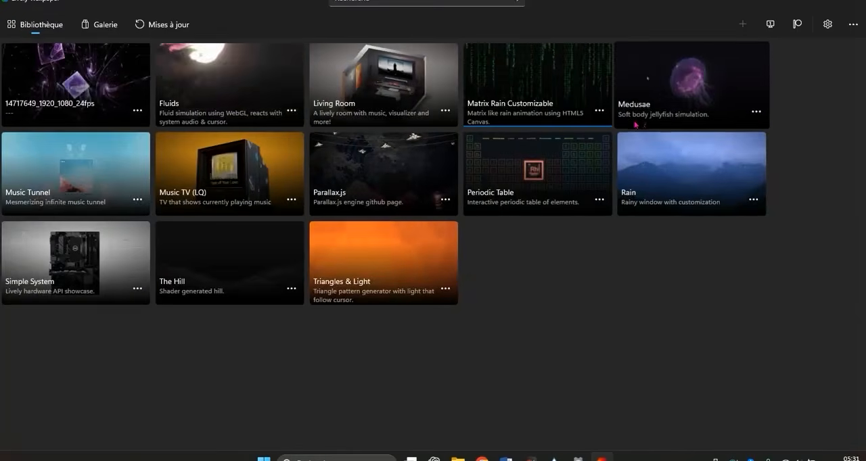
- Set the 14717649_1920_1080_24fps video as the desktop wallpaper and clear the open windows to reveal the desktop
right_click(132, 110)
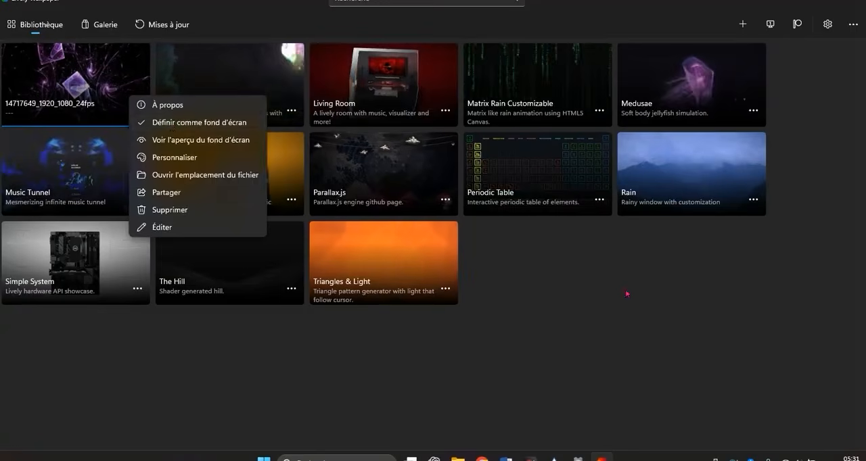
click(647, 247)
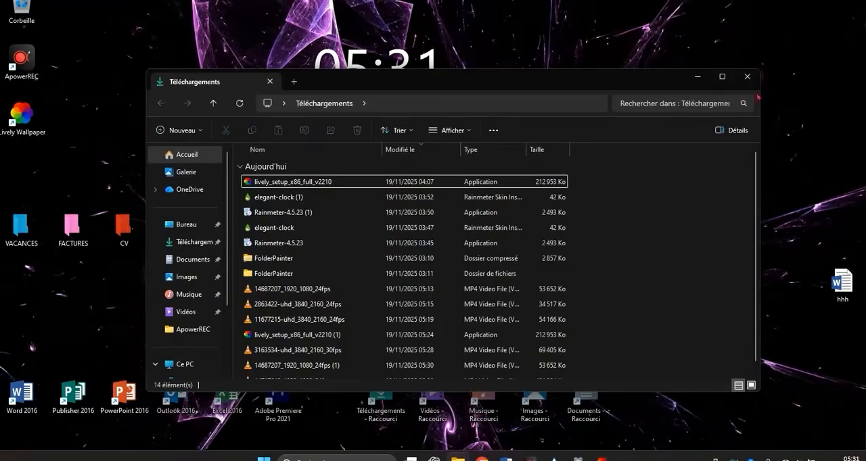
click(699, 77)
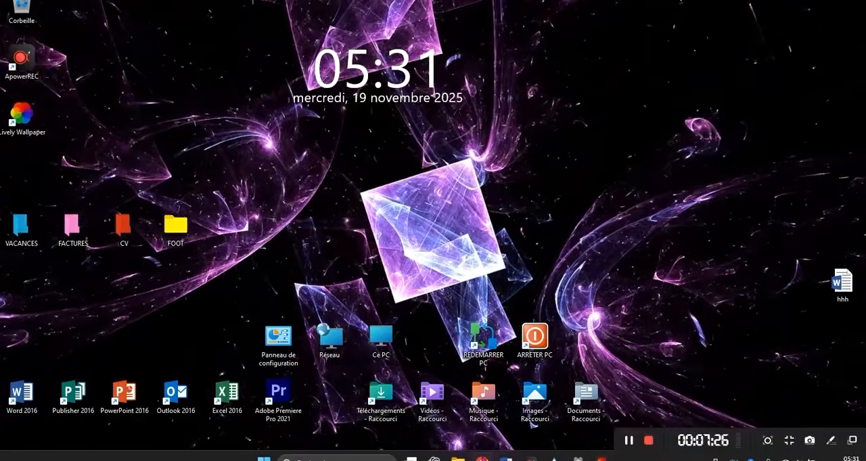
- Switch back to Chrome and search the Pexels video library for aquiarium
click(482, 459)
scroll(496, 366, up, 3)
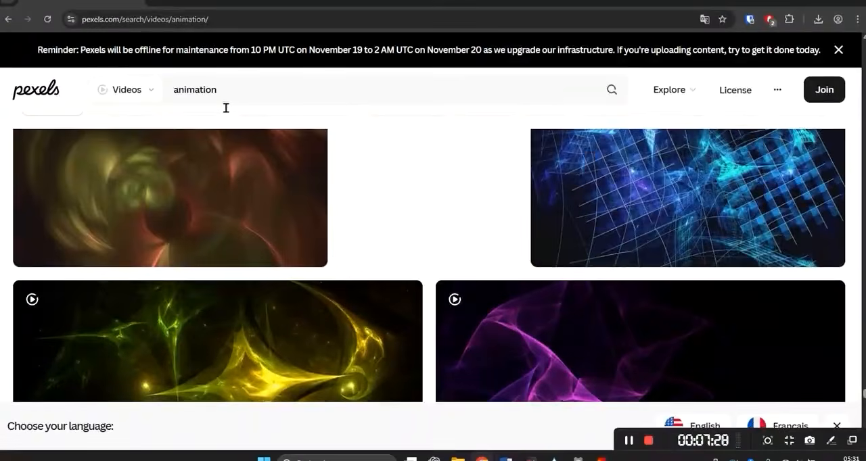
click(136, 86)
text(aq)
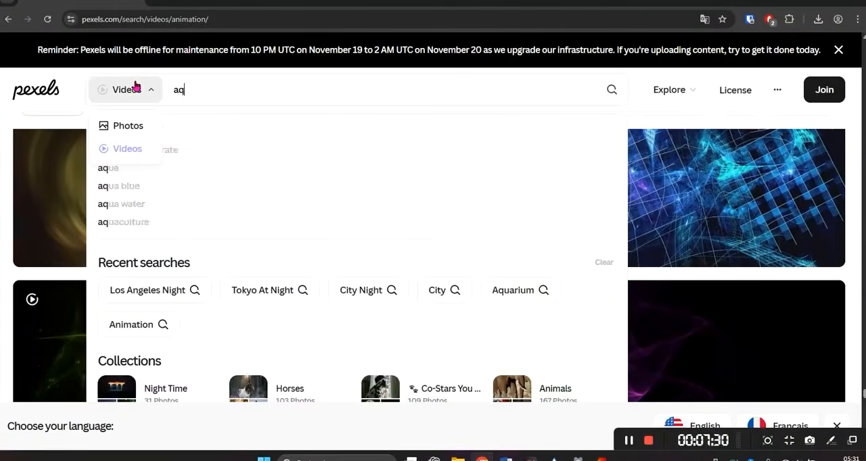
text(uiarium)
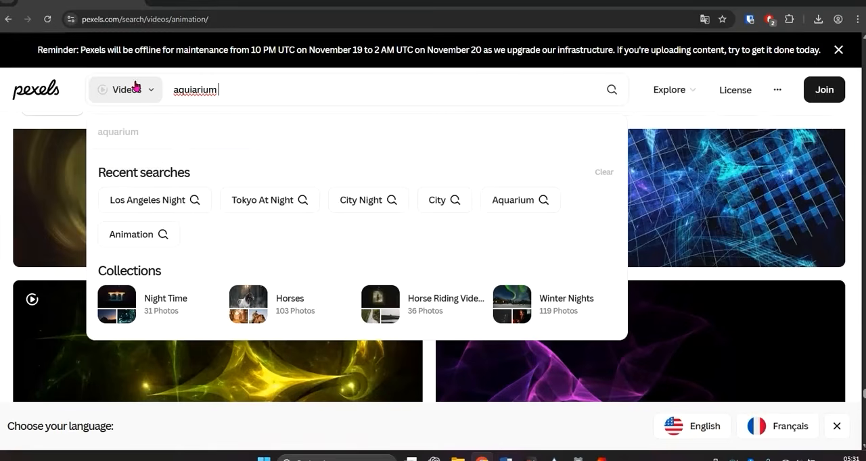
key(Return)
- Download the dark reef aquarium video with yellow fish from the aquarium search results
scroll(274, 239, down, 2)
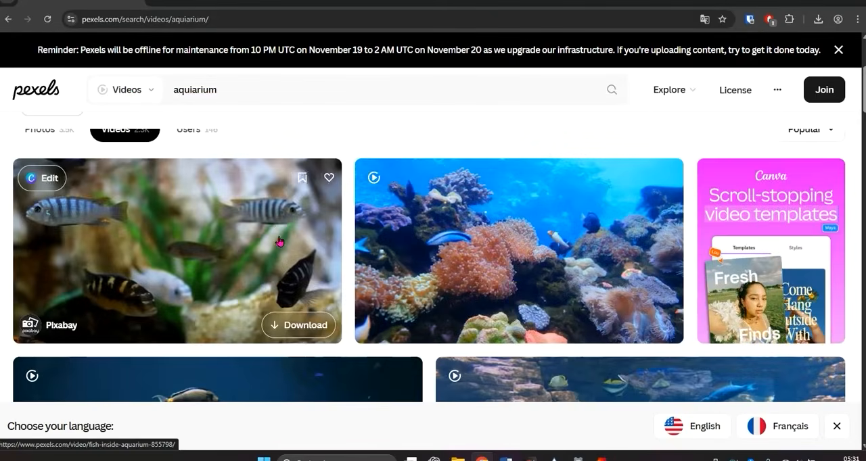
scroll(280, 225, down, 7)
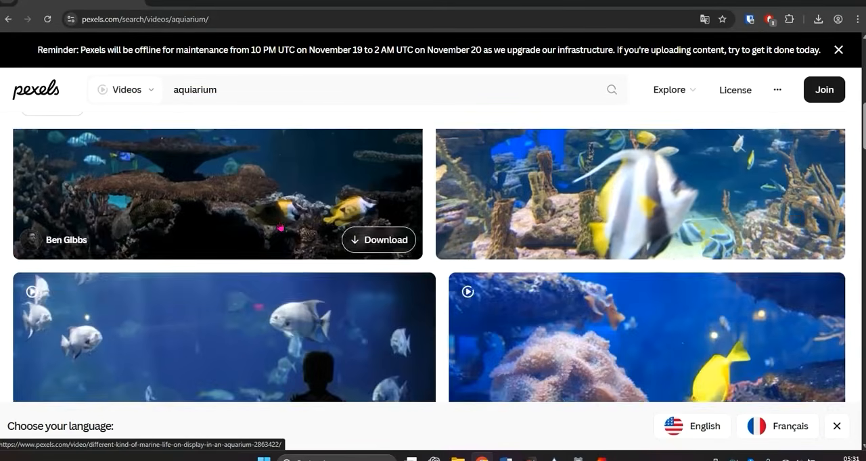
scroll(279, 229, down, 8)
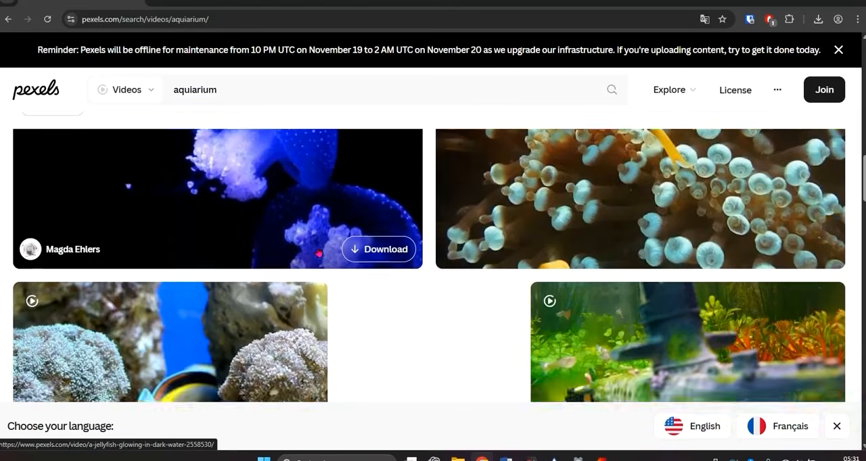
scroll(357, 262, down, 6)
scroll(358, 261, up, 10)
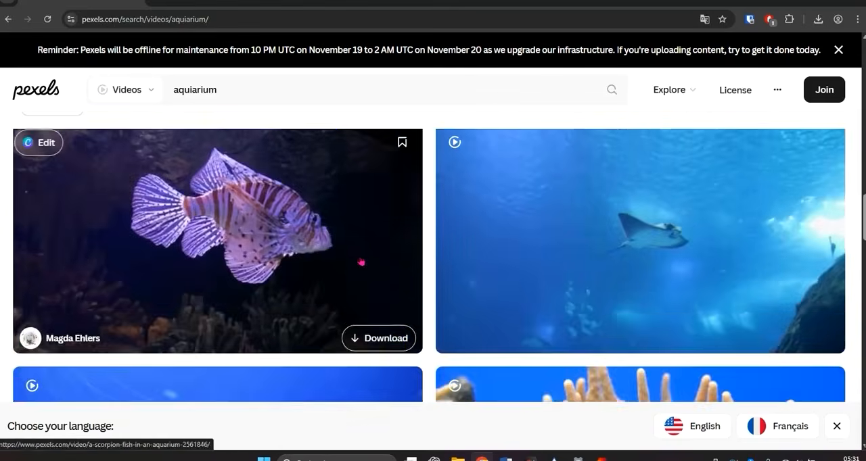
scroll(355, 251, up, 8)
scroll(356, 250, down, 2)
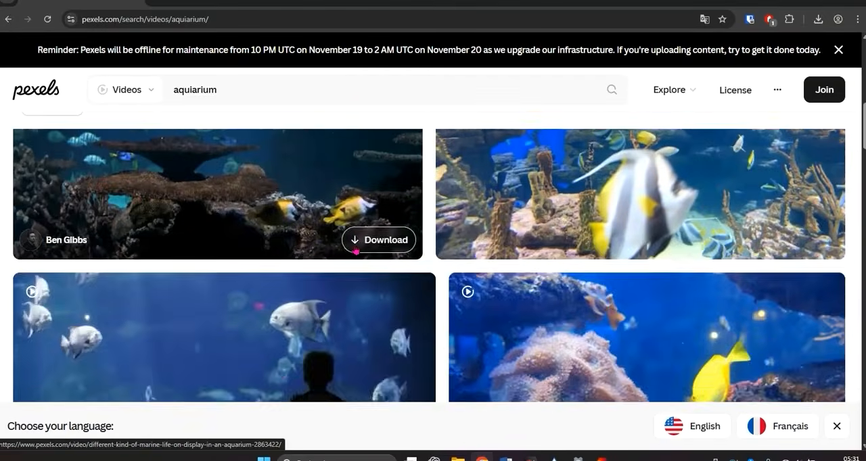
scroll(355, 250, up, 2)
scroll(359, 271, down, 2)
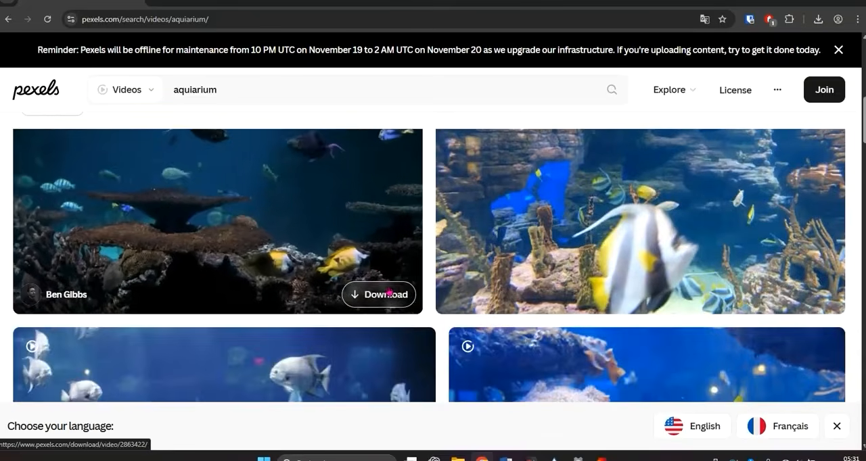
click(387, 291)
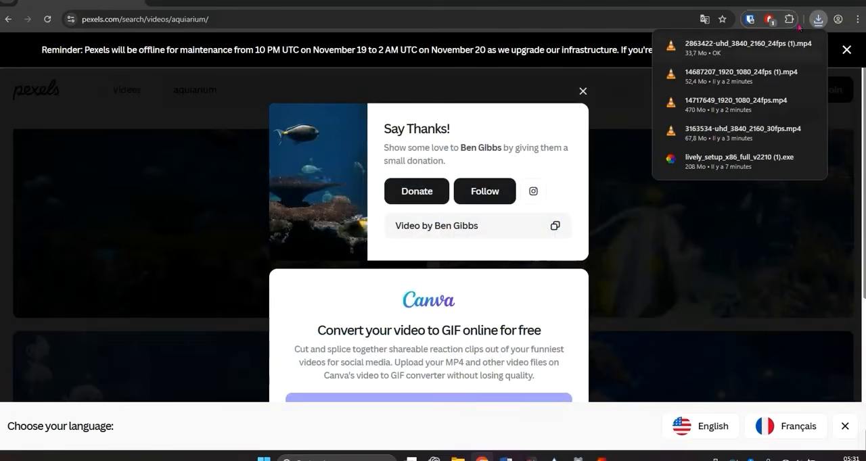
- Switch to Lively Wallpaper, add the downloaded video 2863422-uhd_3840_2160_24fps (1) to the library and set it as the desktop wallpaper
click(810, 1)
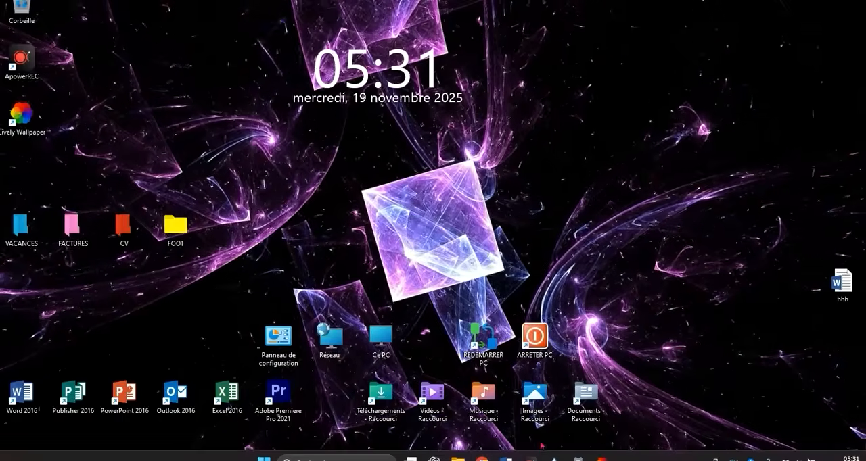
click(602, 459)
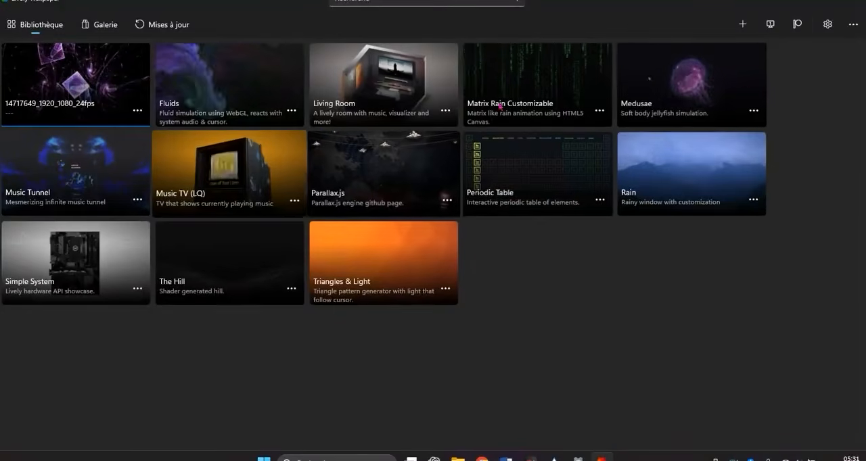
click(746, 20)
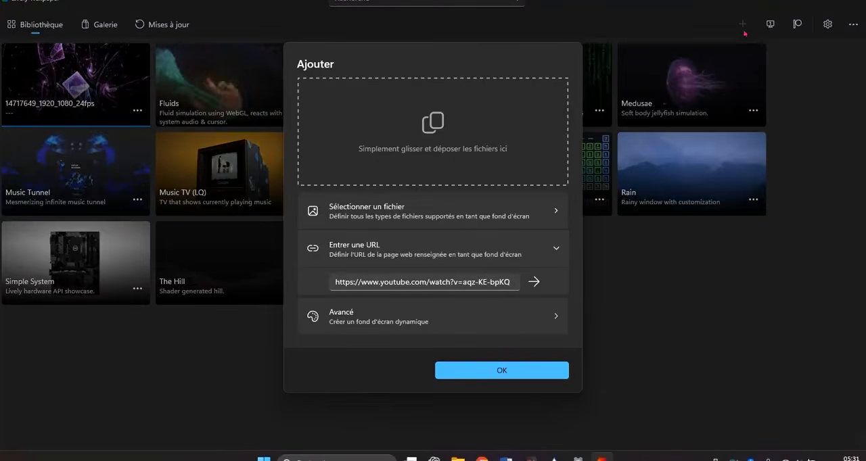
click(395, 215)
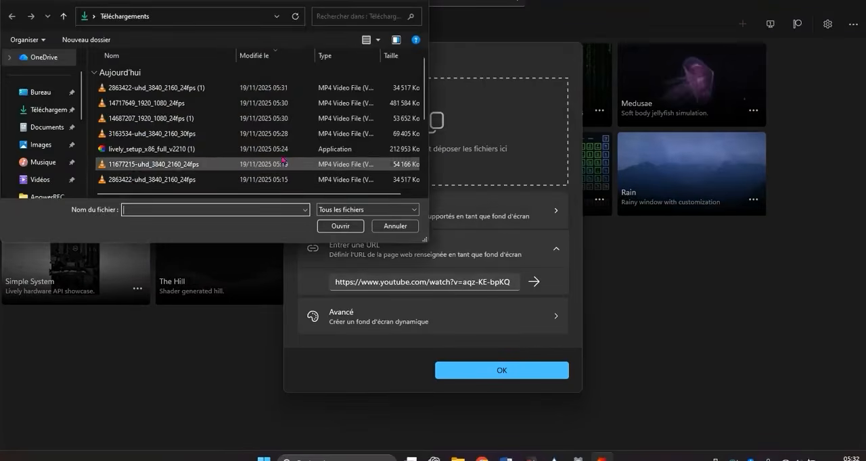
double_click(141, 89)
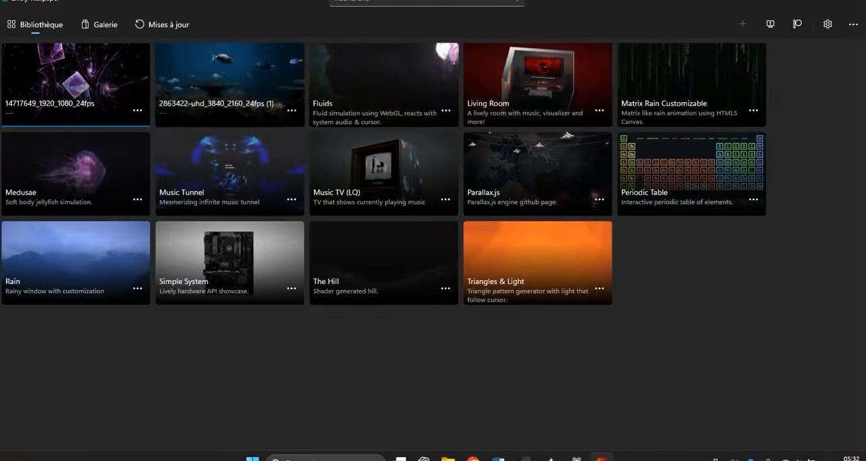
click(812, 2)
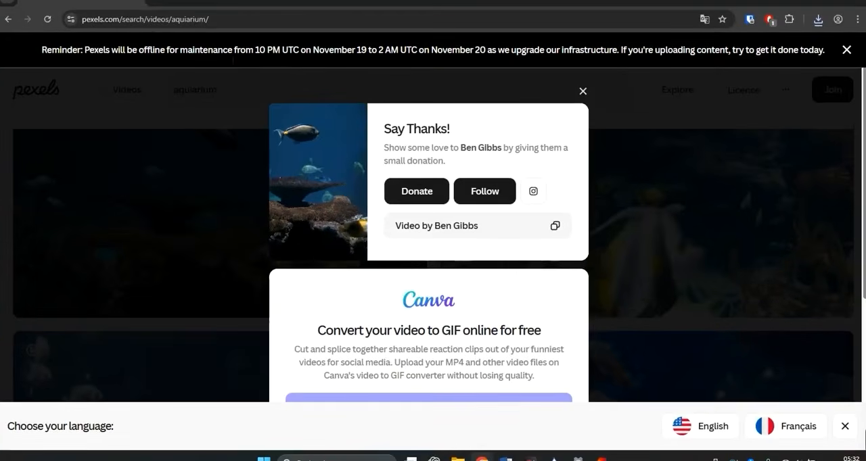
- Switch to the Downloads folder in File Explorer, preview the 11677215-uhd_3840_2160_24fps video and close the player
click(7, 20)
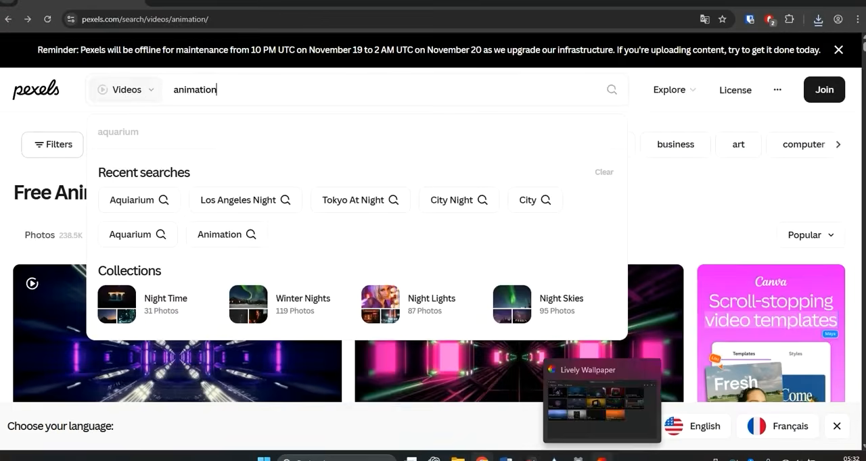
click(600, 457)
mouse_move(458, 457)
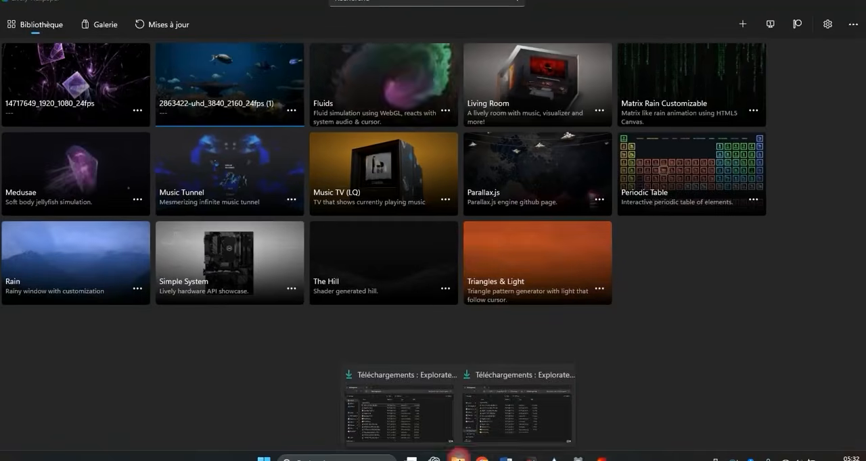
click(447, 414)
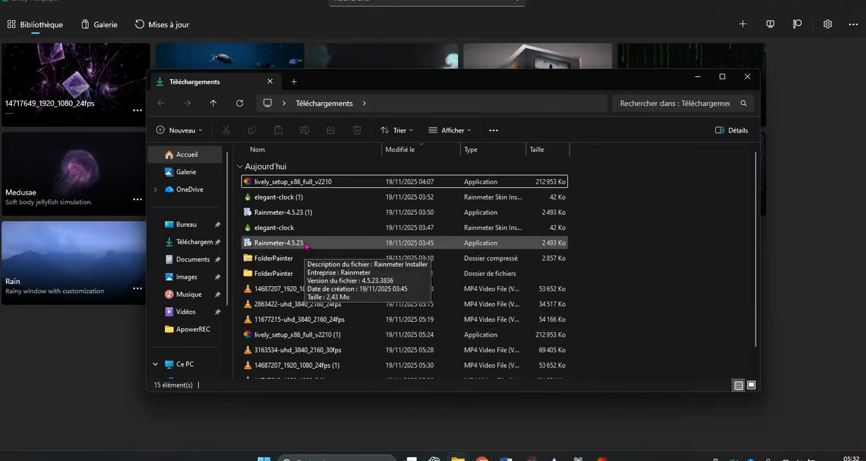
scroll(308, 257, down, 1)
double_click(311, 295)
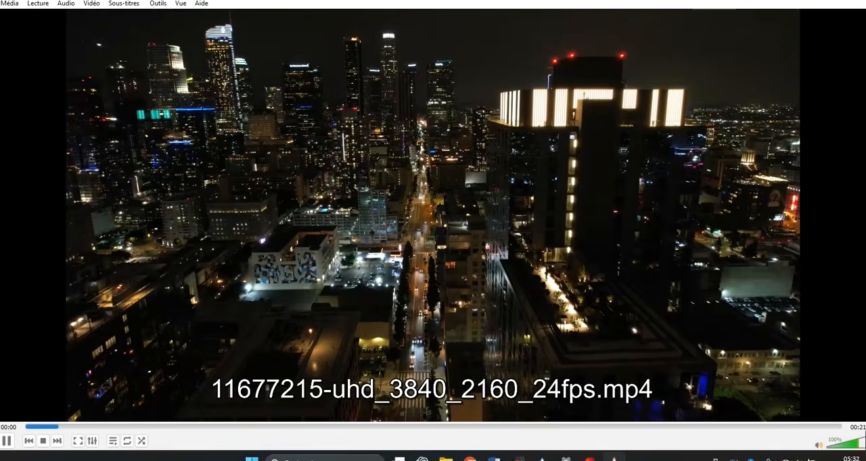
click(857, 3)
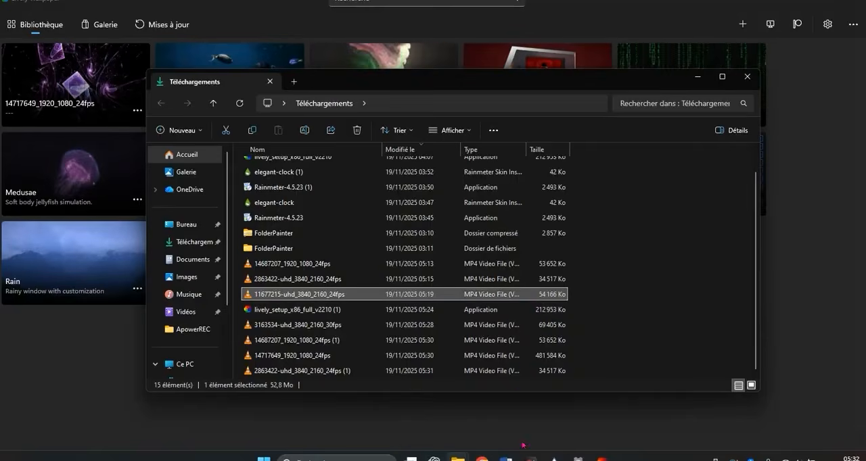
- Switch back to Lively Wallpaper, add the video 11677215-uhd_3840_2160_24fps to the library and set it as the desktop wallpaper
click(601, 459)
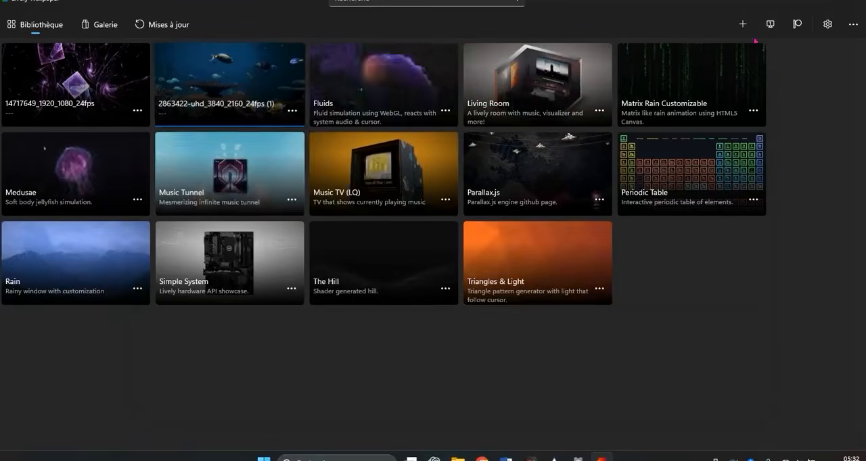
click(744, 24)
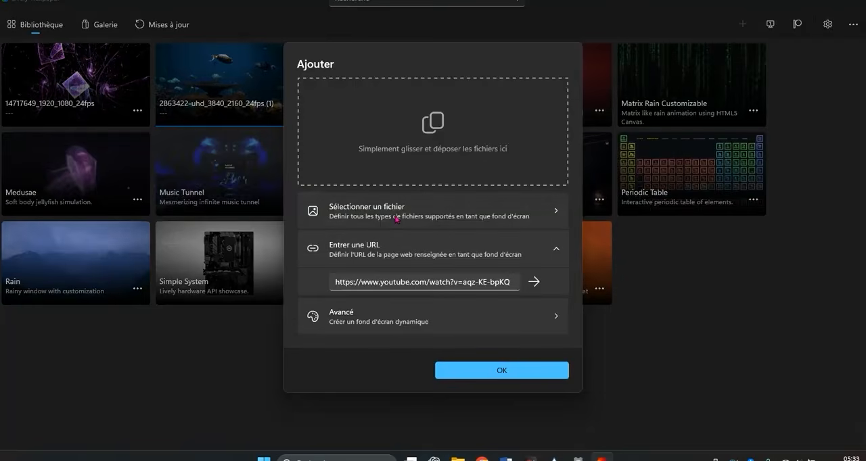
click(396, 215)
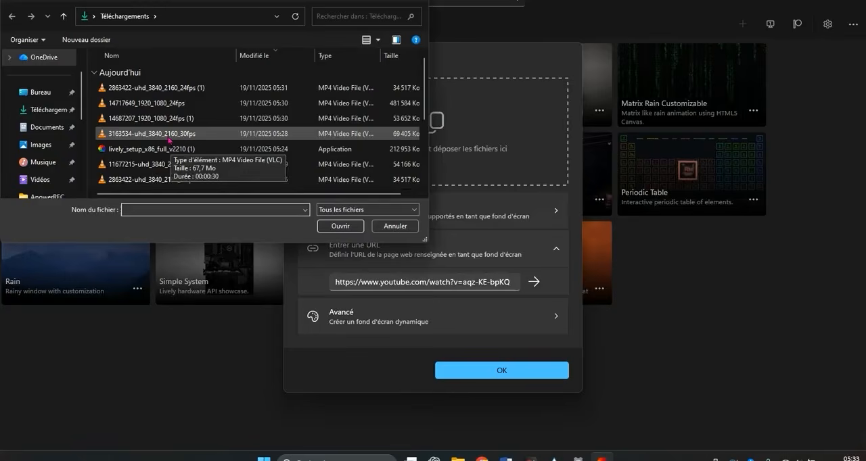
double_click(162, 163)
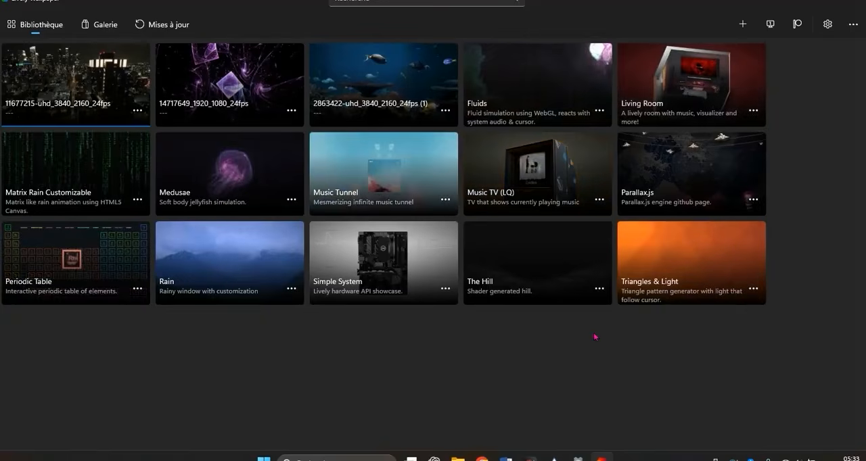
- Minimize the Lively Wallpaper, Downloads and Chrome windows to reveal the desktop
click(805, 2)
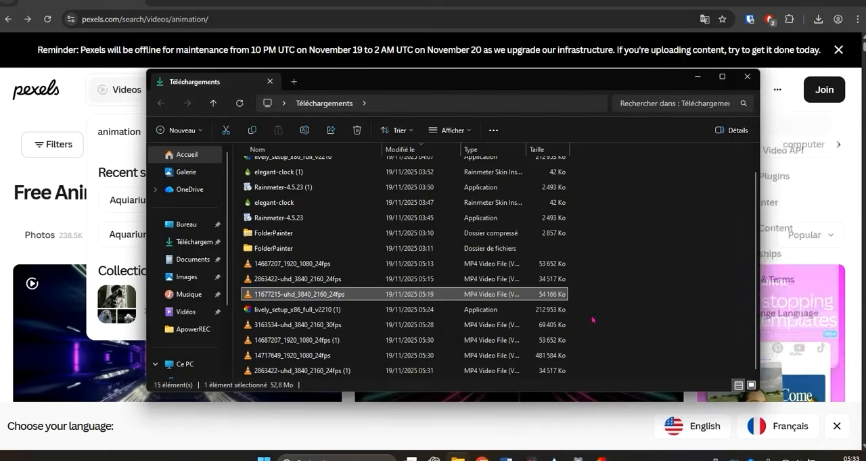
click(697, 78)
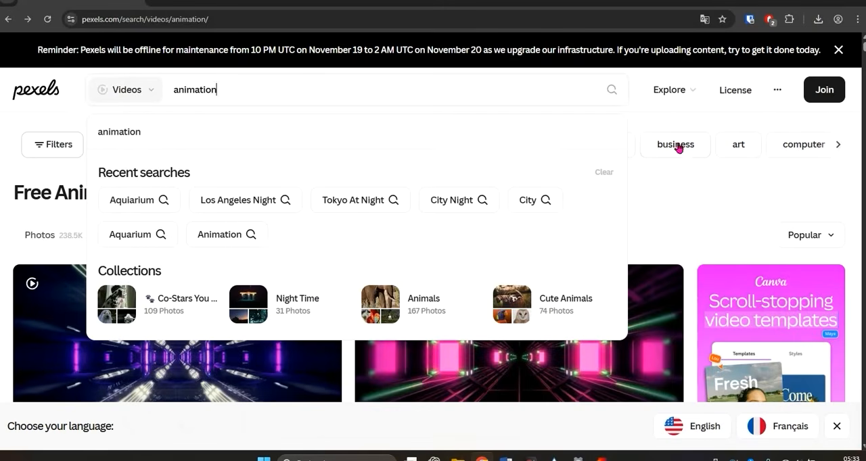
click(805, 2)
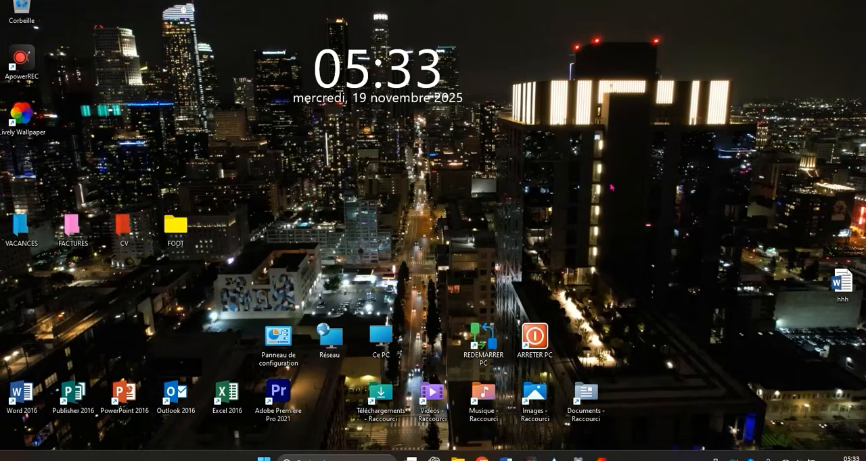